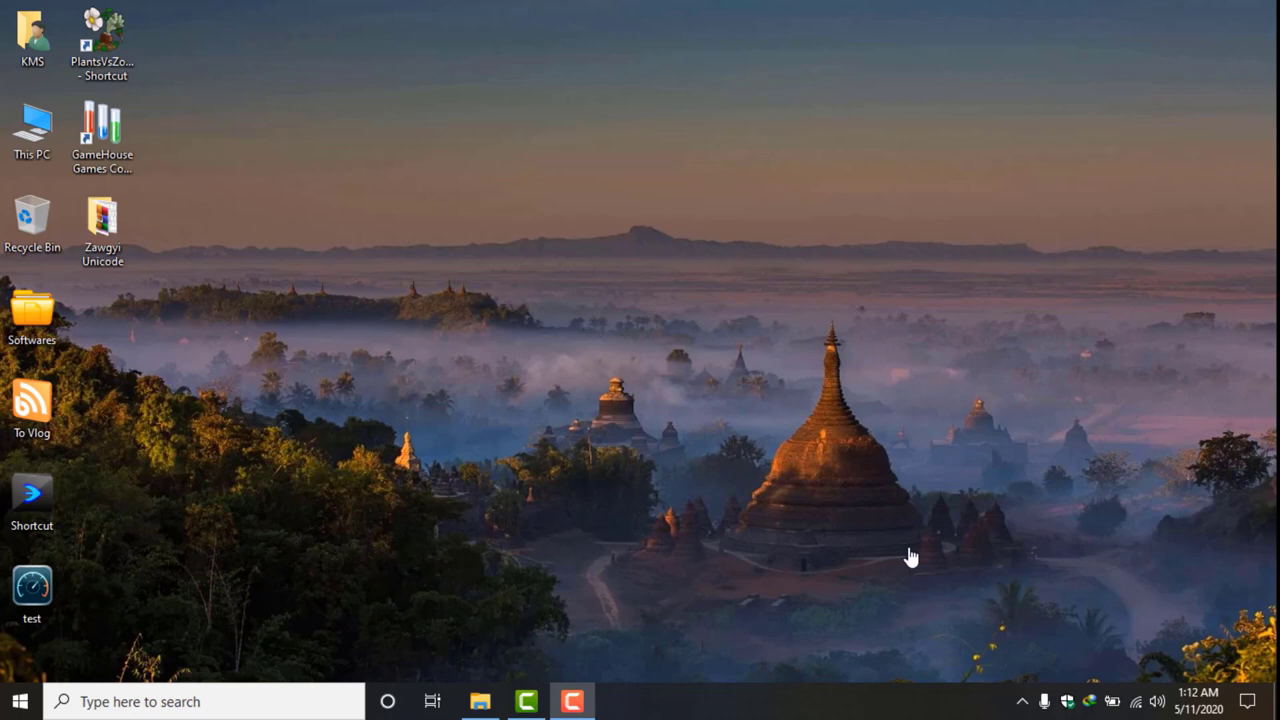
Launch Word through the Run command winword and create a blank document
key(super+r)
text(winword)
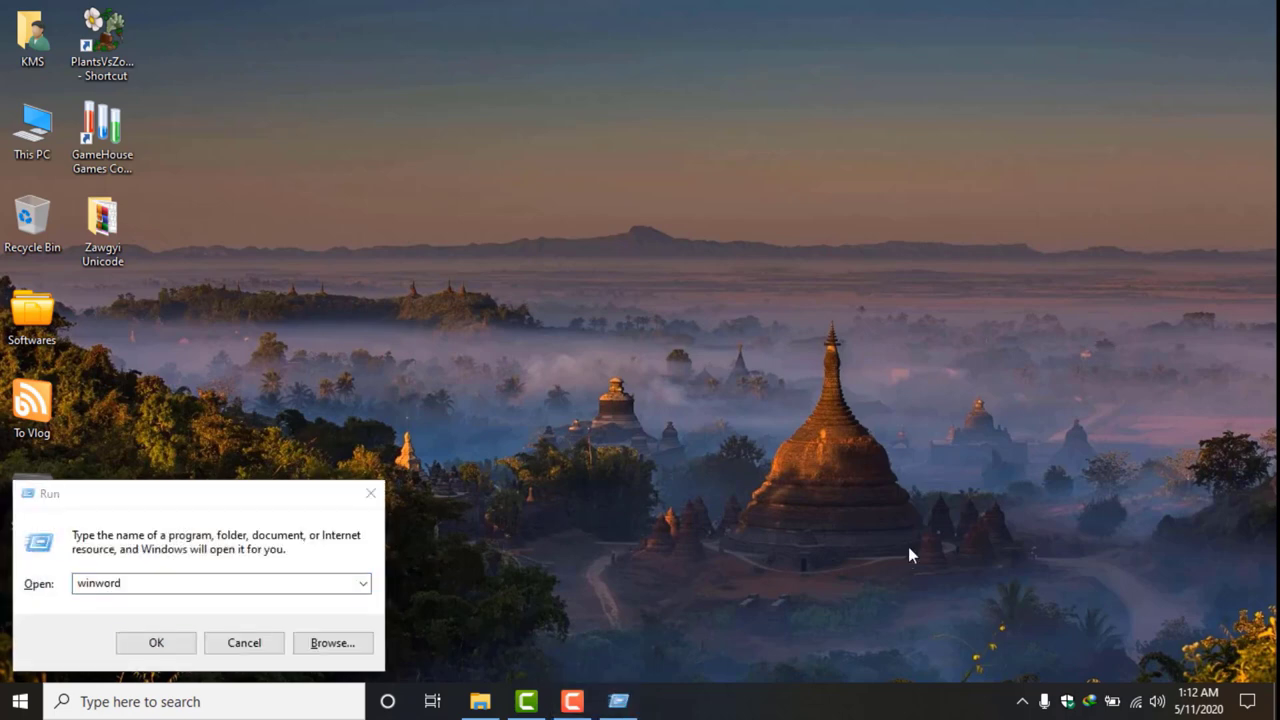
click(172, 643)
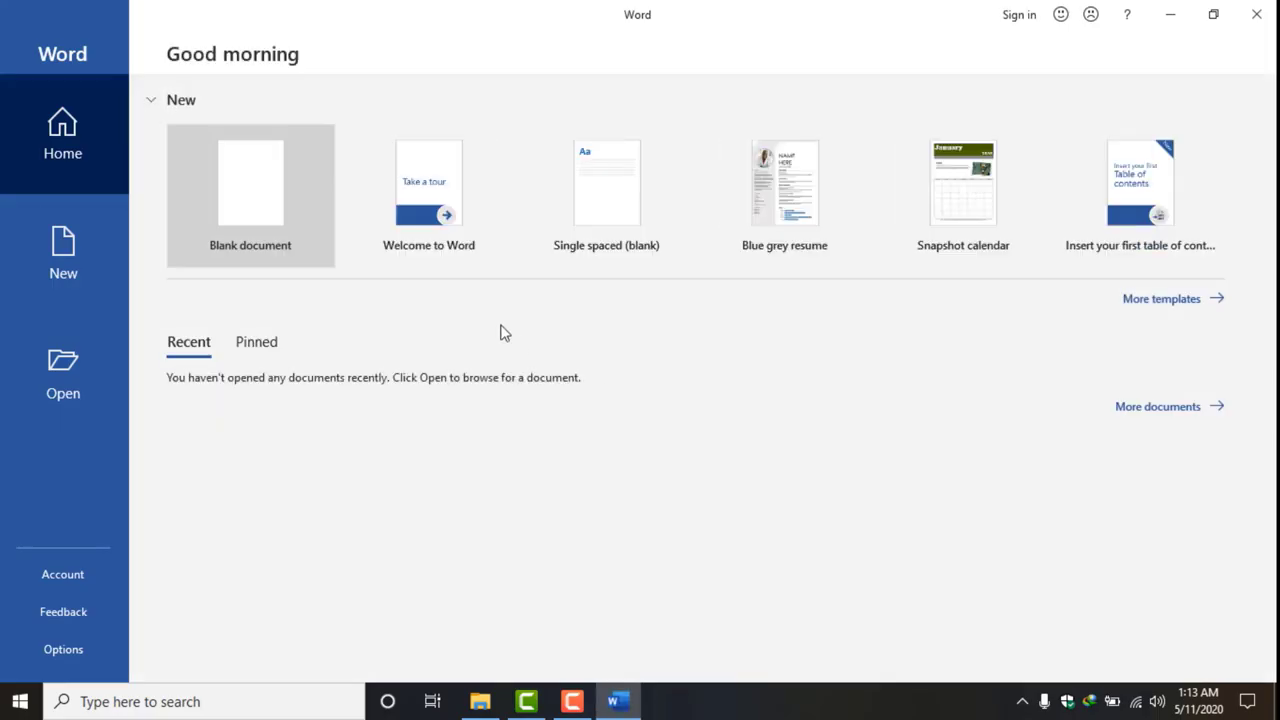
click(293, 219)
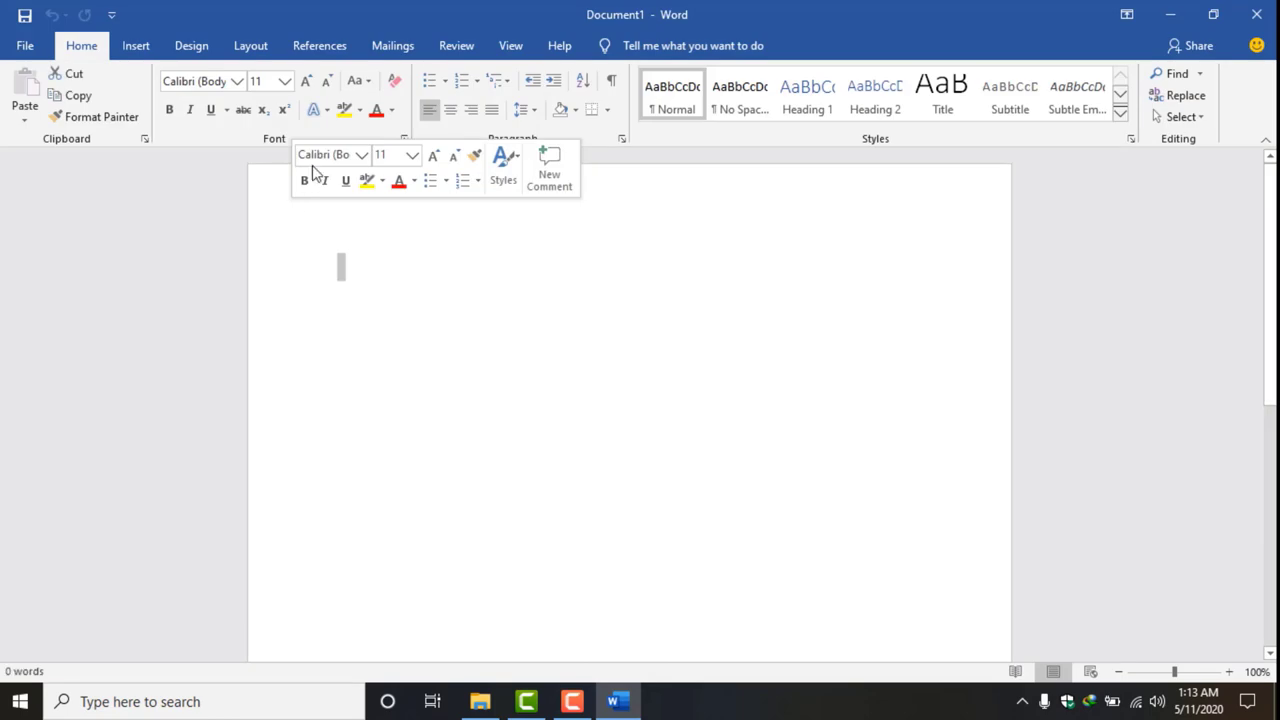
Check Word's font list for fonts starting with "z" and "Pyi", decline using Pyi as the font, and close Word
click(237, 82)
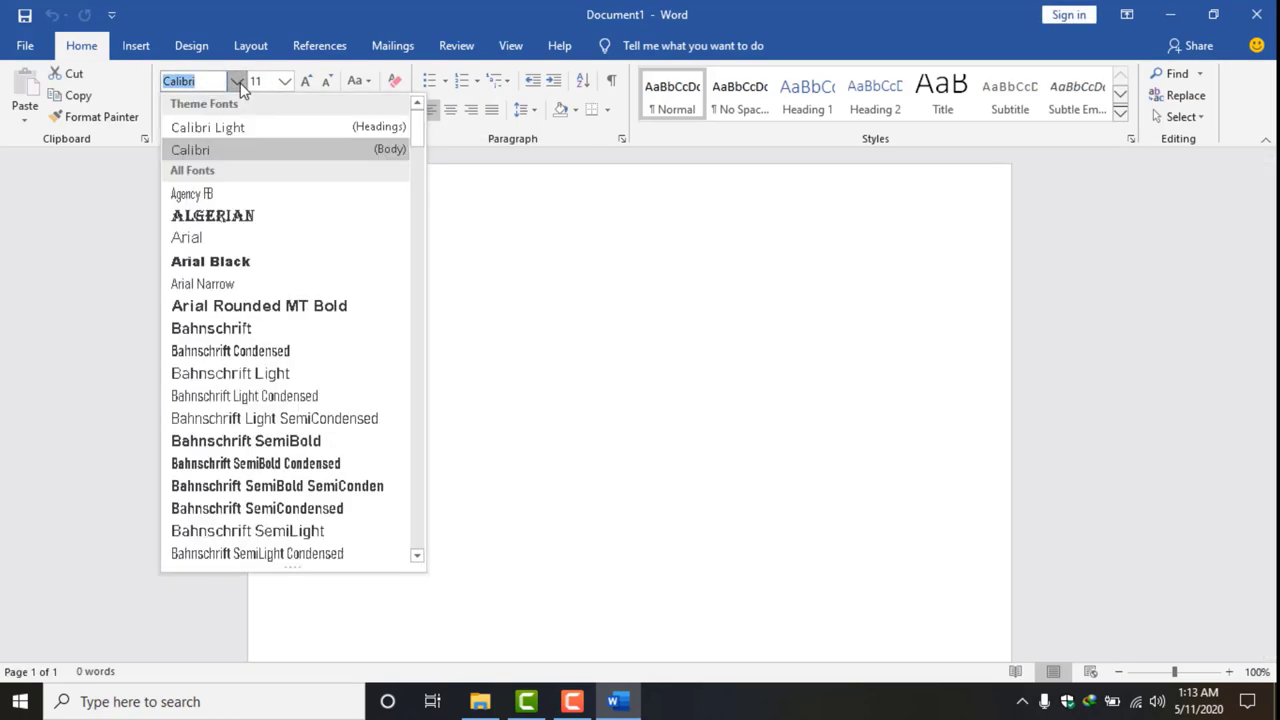
text(z)
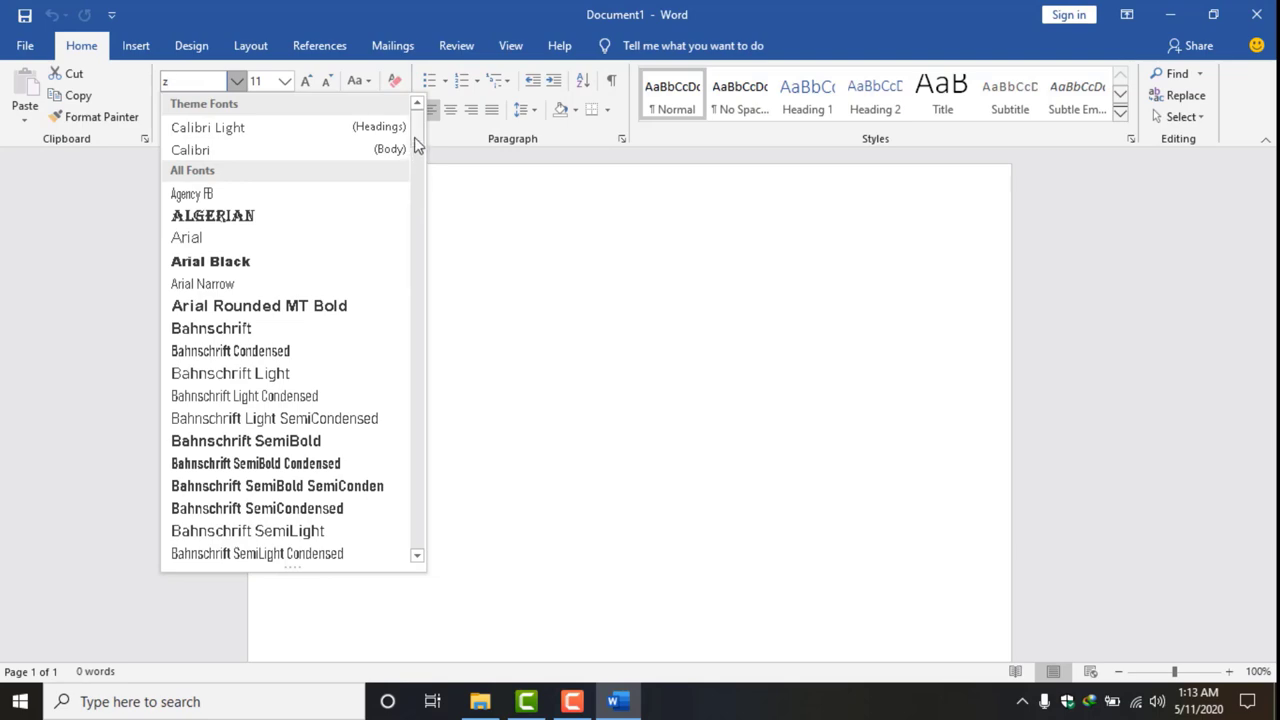
drag(417, 147, 313, 97)
key(BackSpace)
text(Pyi)
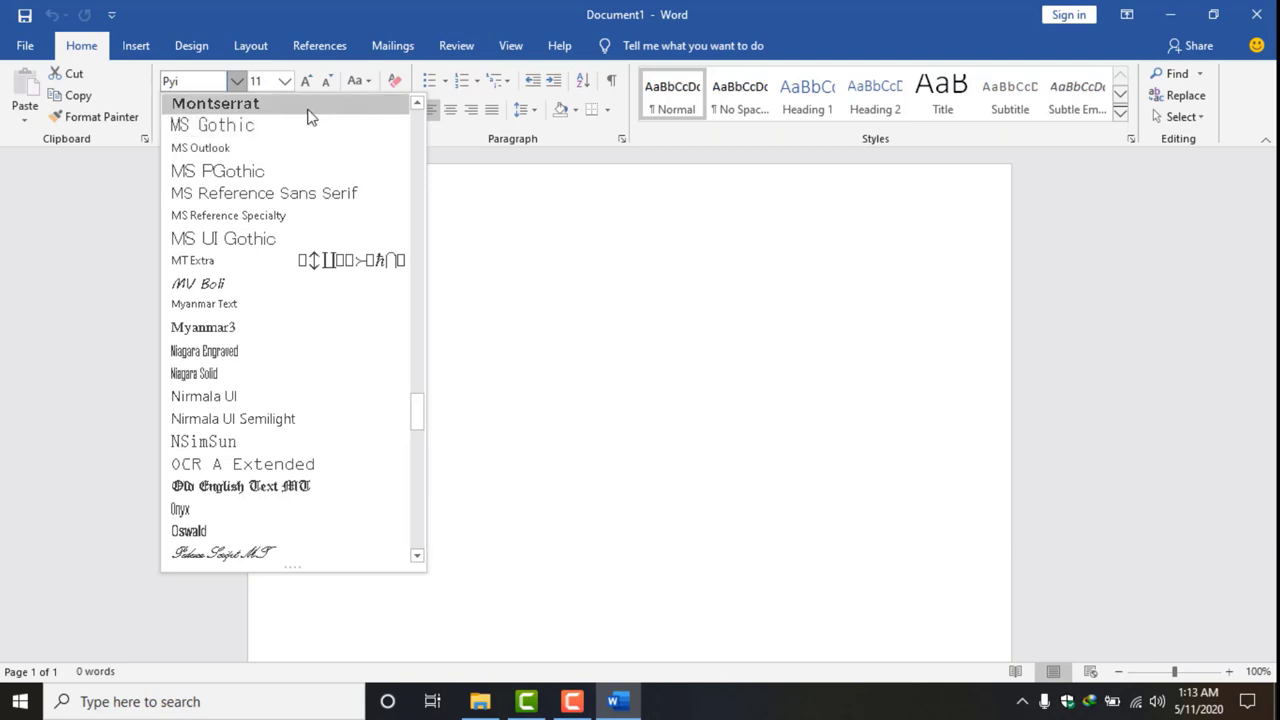
key(Return)
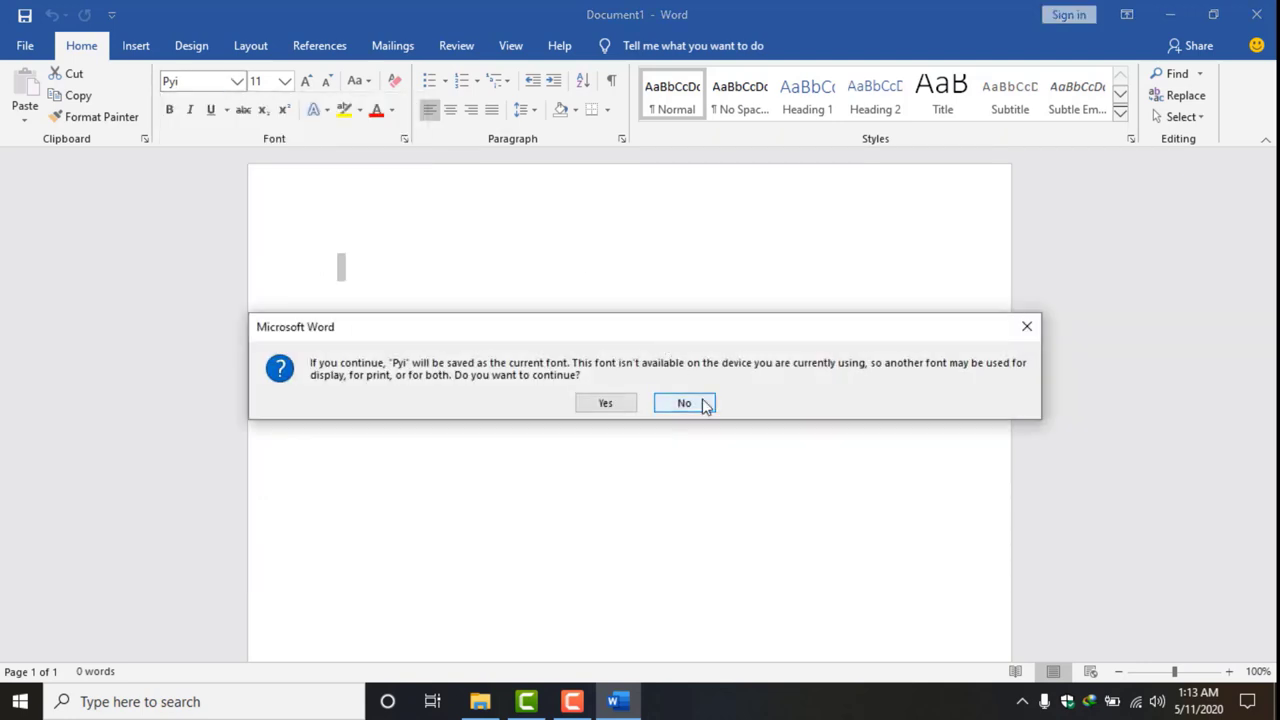
click(701, 404)
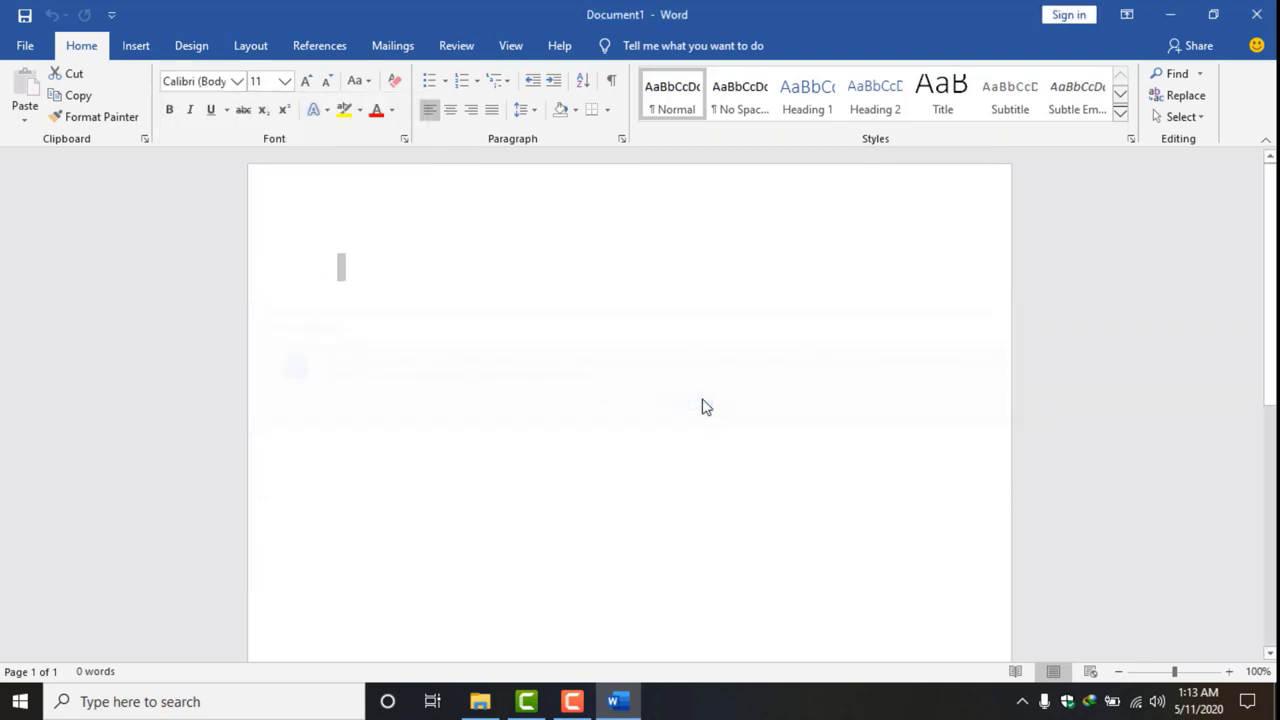
click(1256, 14)
Open the Documents folder inside Downloads, examine how the Burmese PDF file names are displayed, and close the window
click(103, 225)
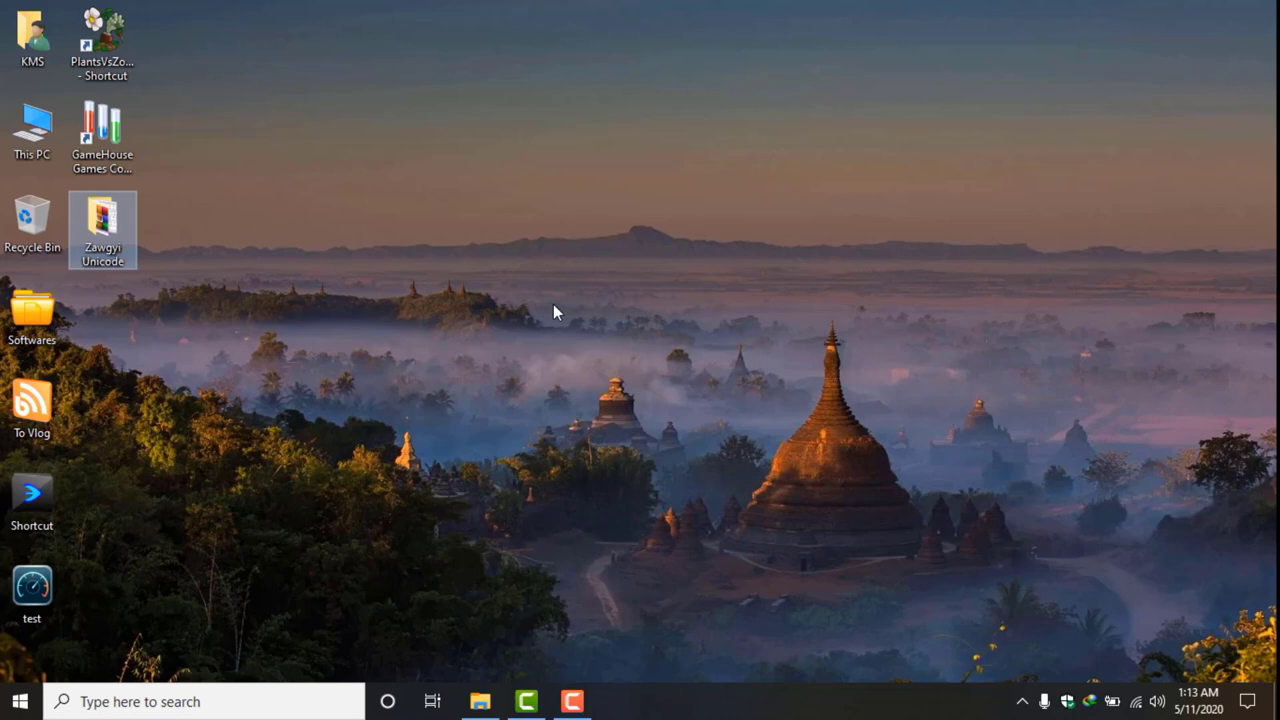
double_click(32, 35)
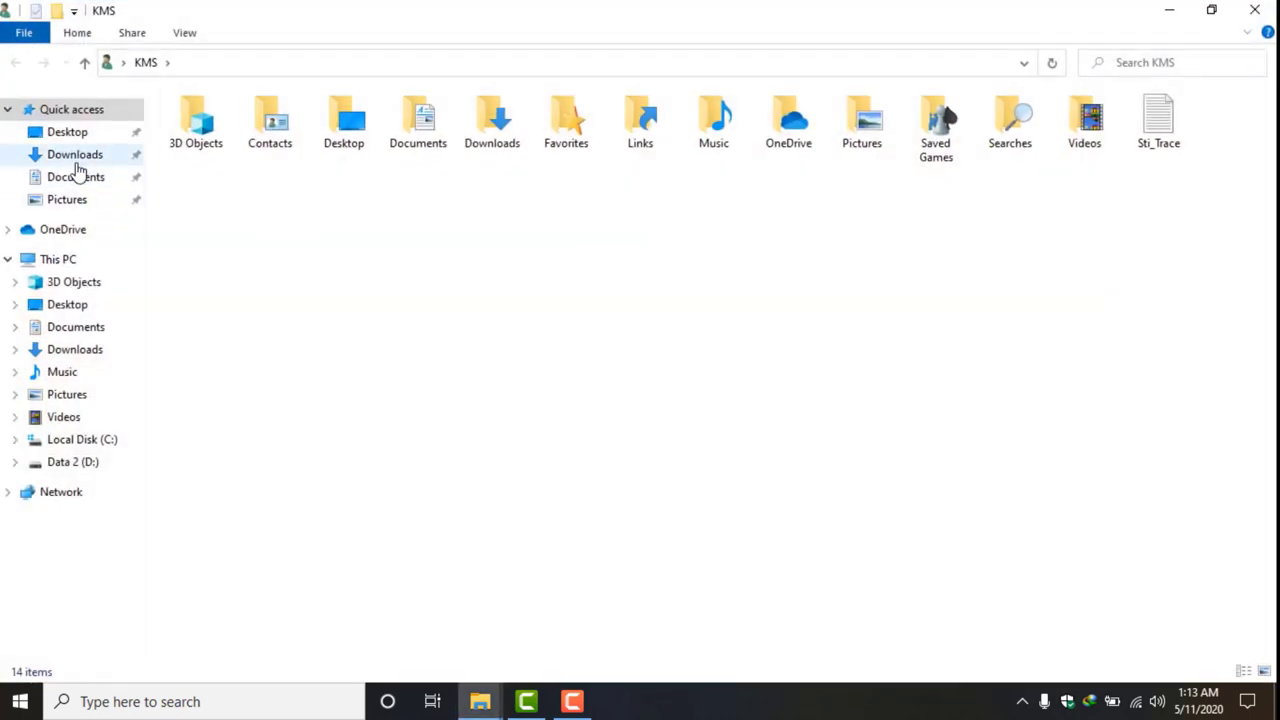
click(75, 155)
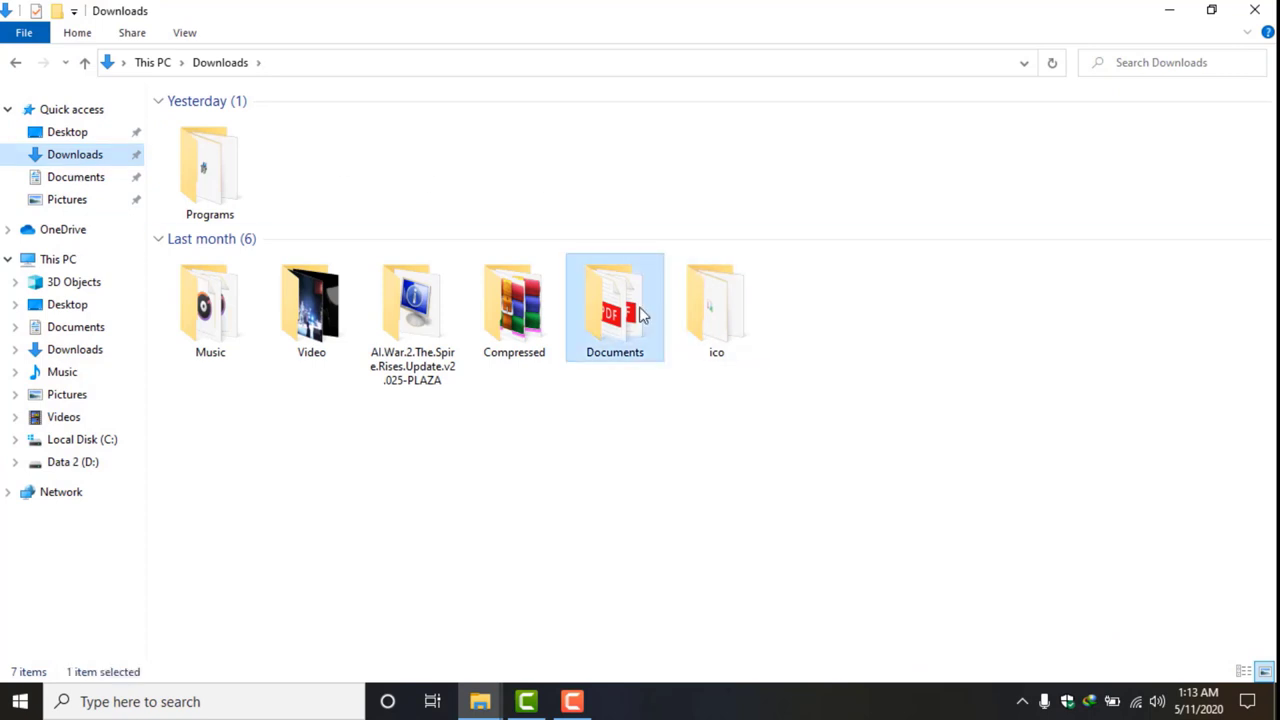
double_click(643, 316)
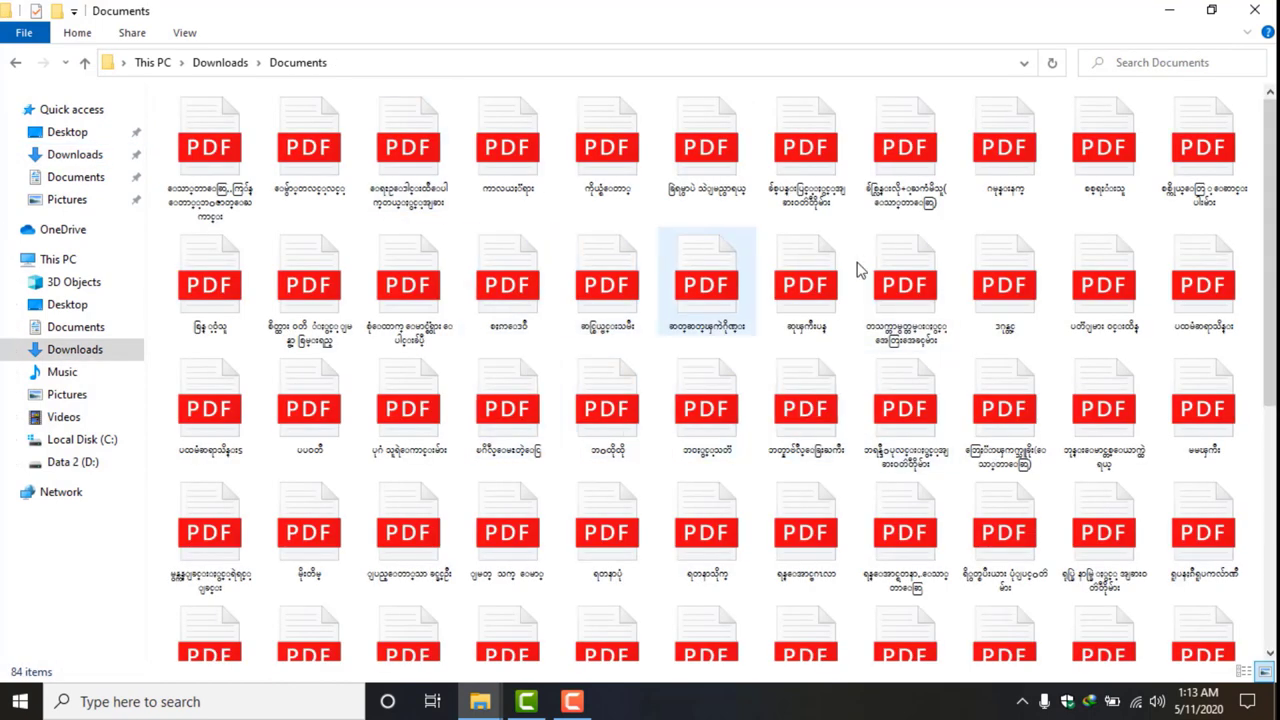
click(604, 322)
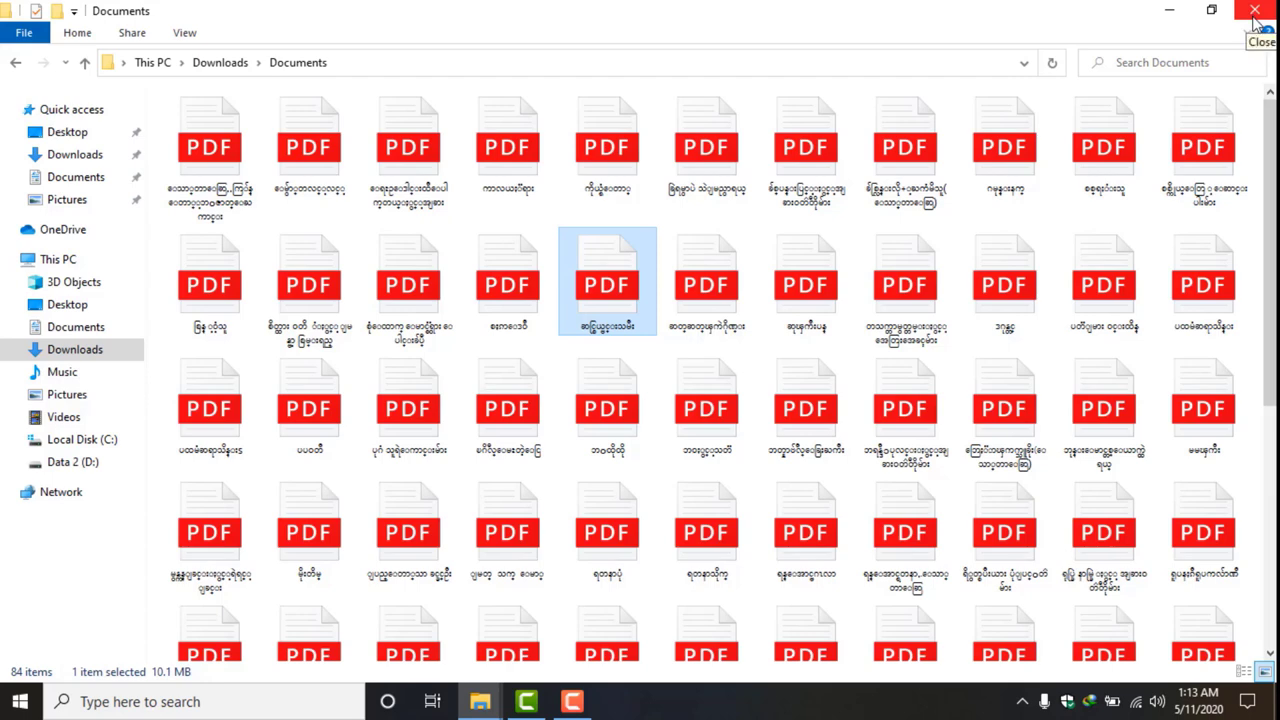
click(700, 318)
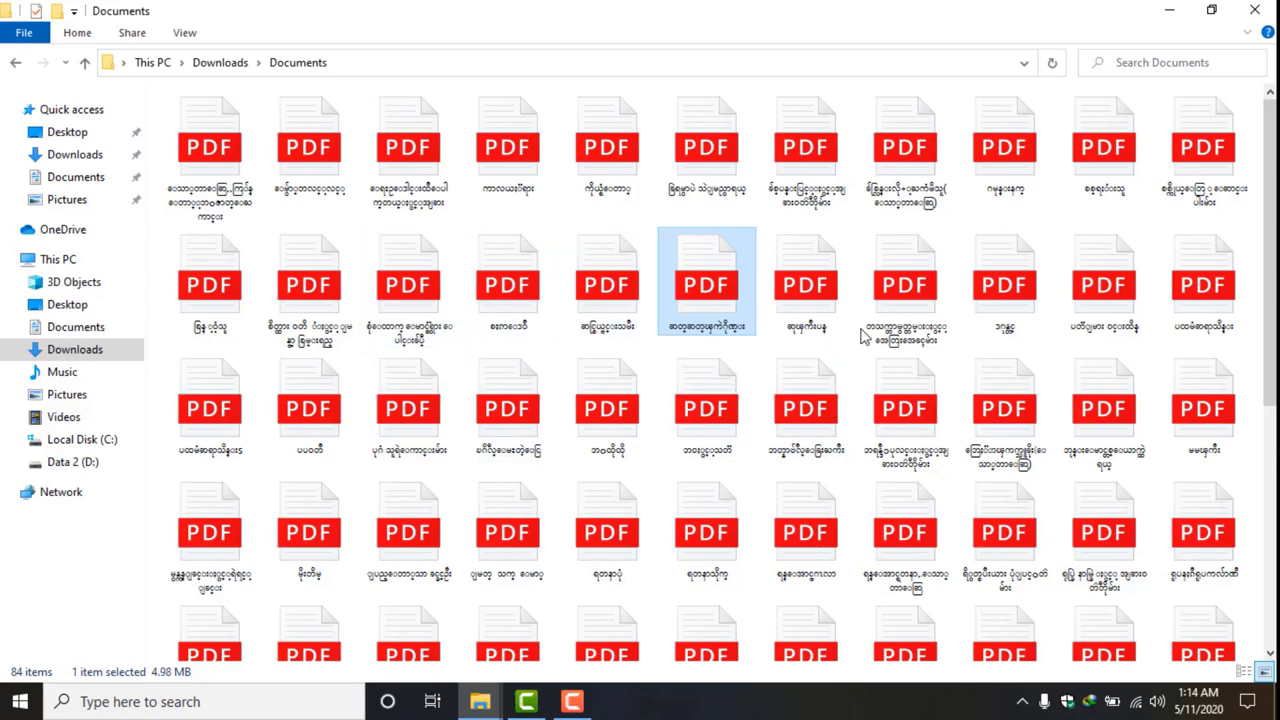
click(1255, 12)
Open the Zawgyi Unicode folder on the desktop and examine its setup, Unicode keyboard, and 32bit and 64bit Zawgyi font files
click(110, 235)
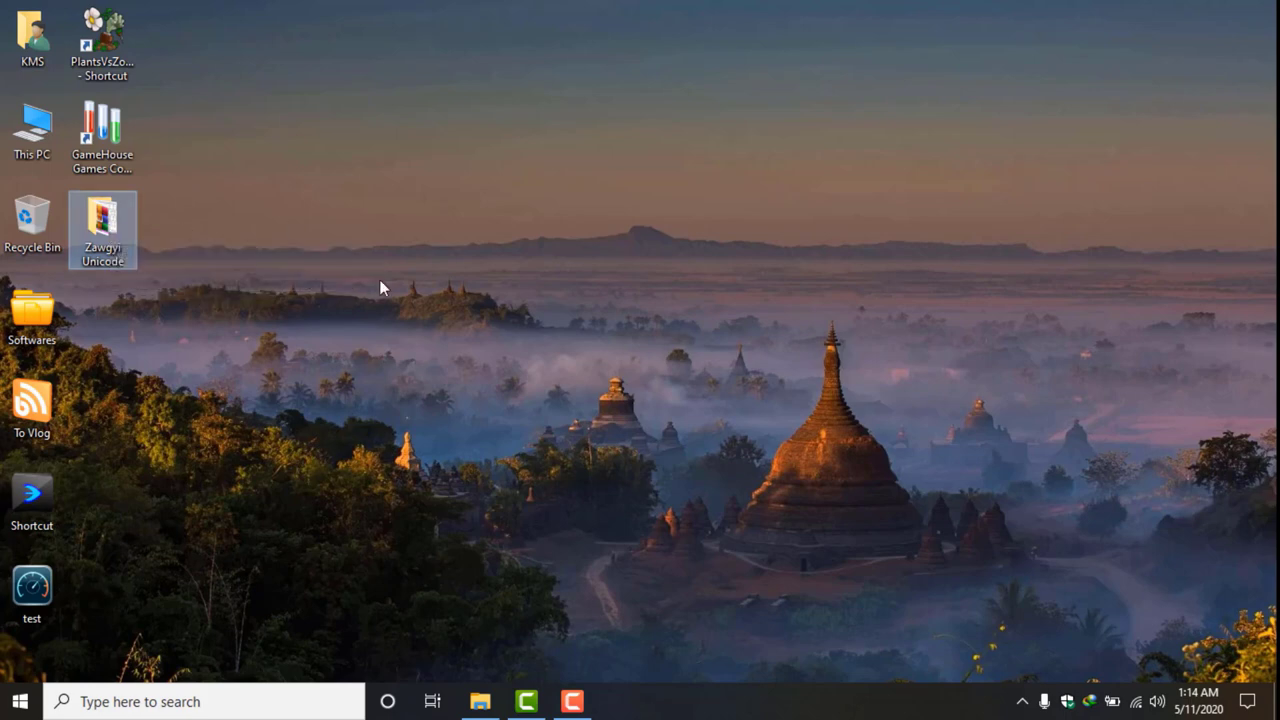
double_click(125, 229)
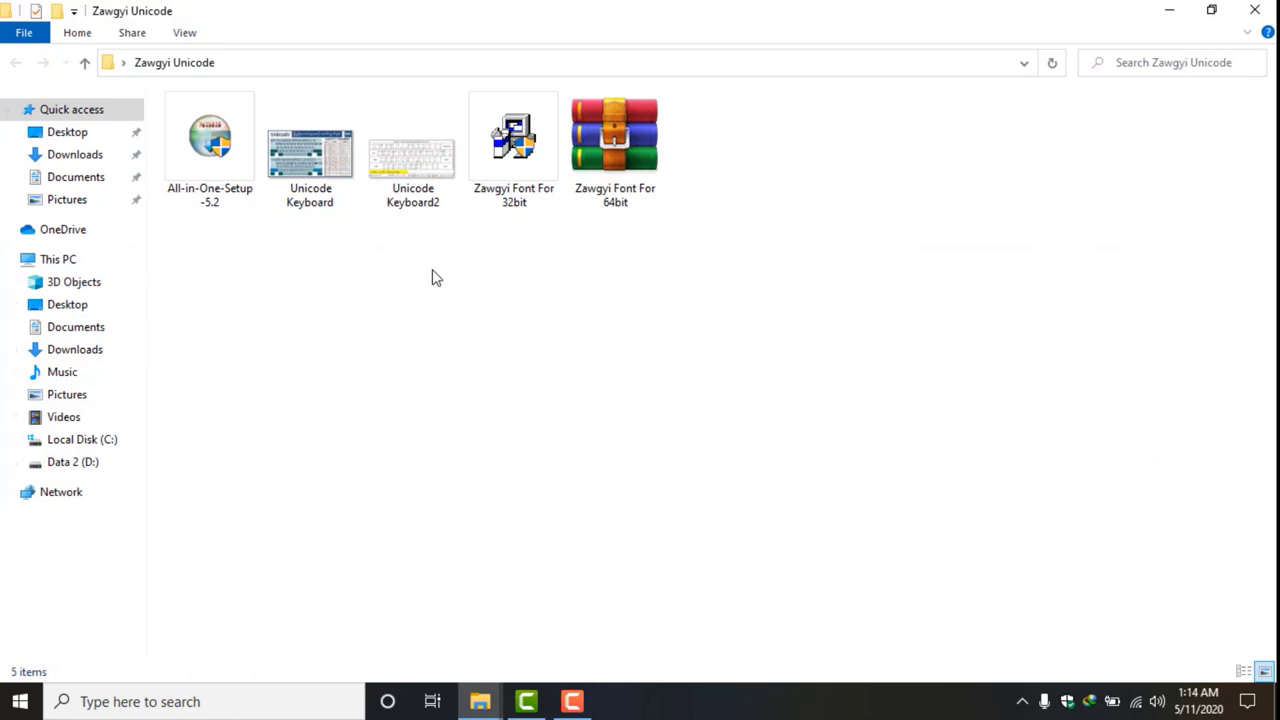
drag(407, 245, 186, 163)
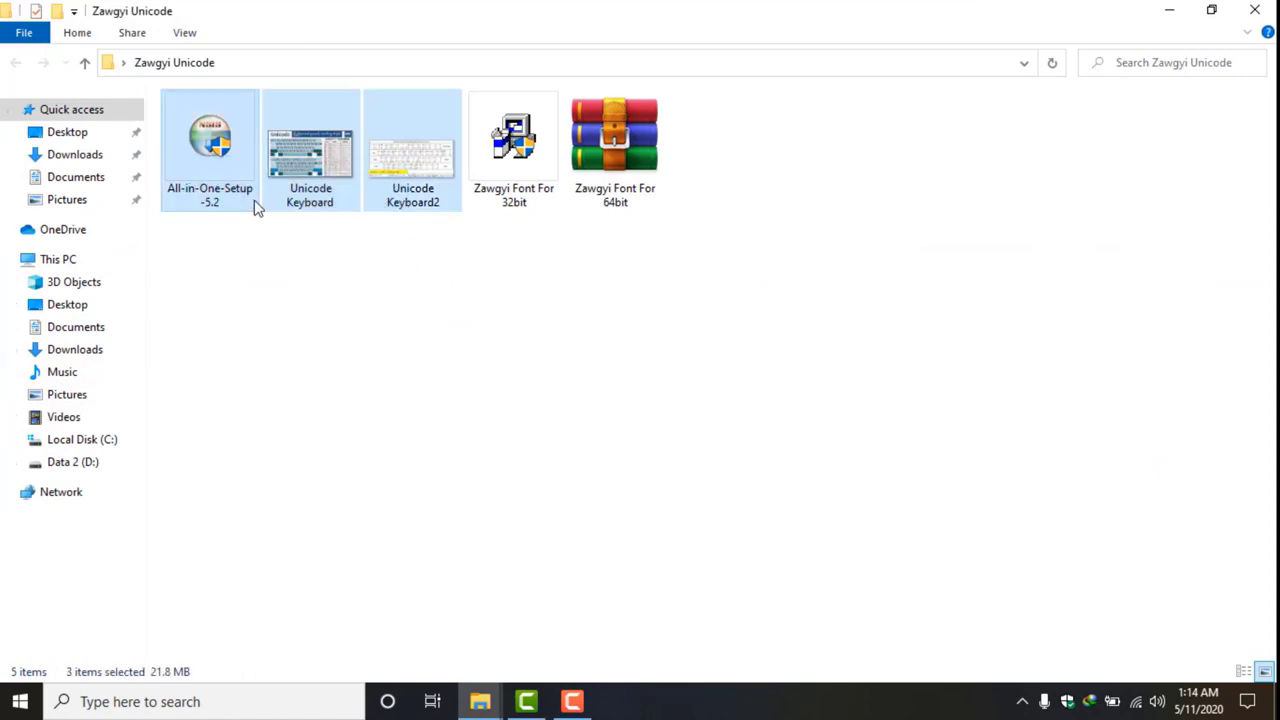
click(549, 289)
click(528, 200)
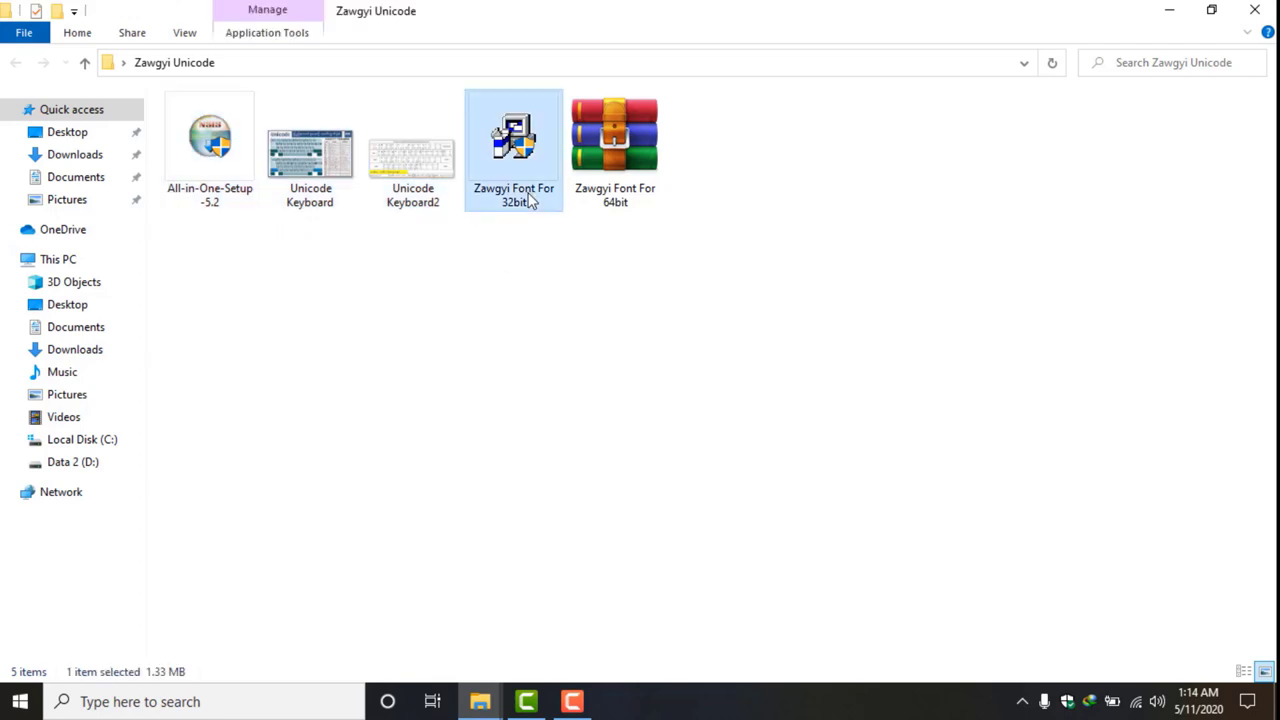
click(769, 281)
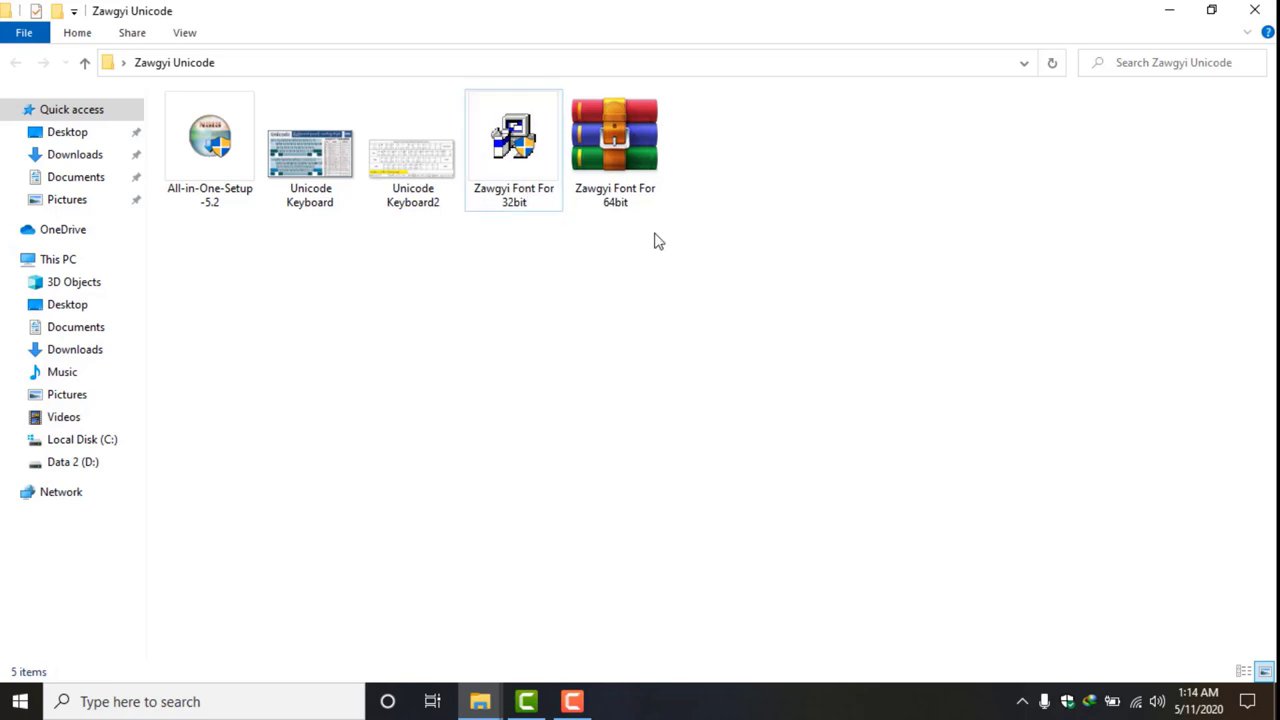
drag(695, 254, 540, 170)
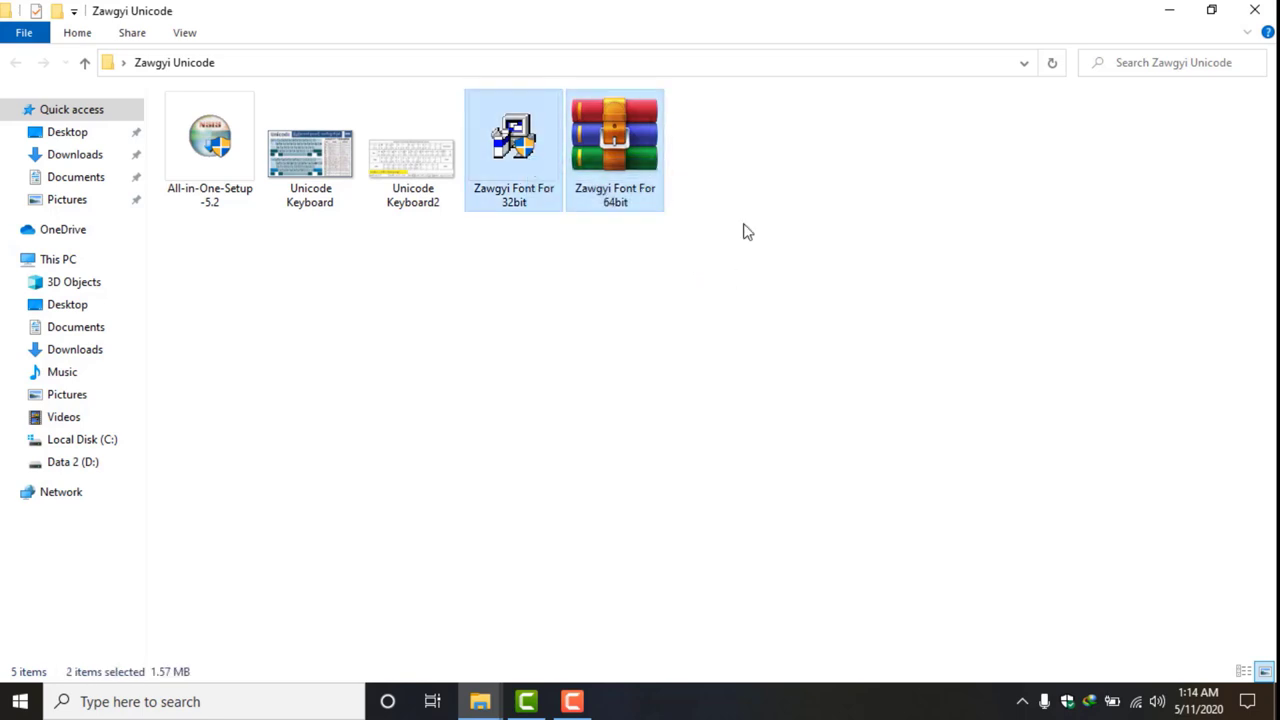
click(607, 197)
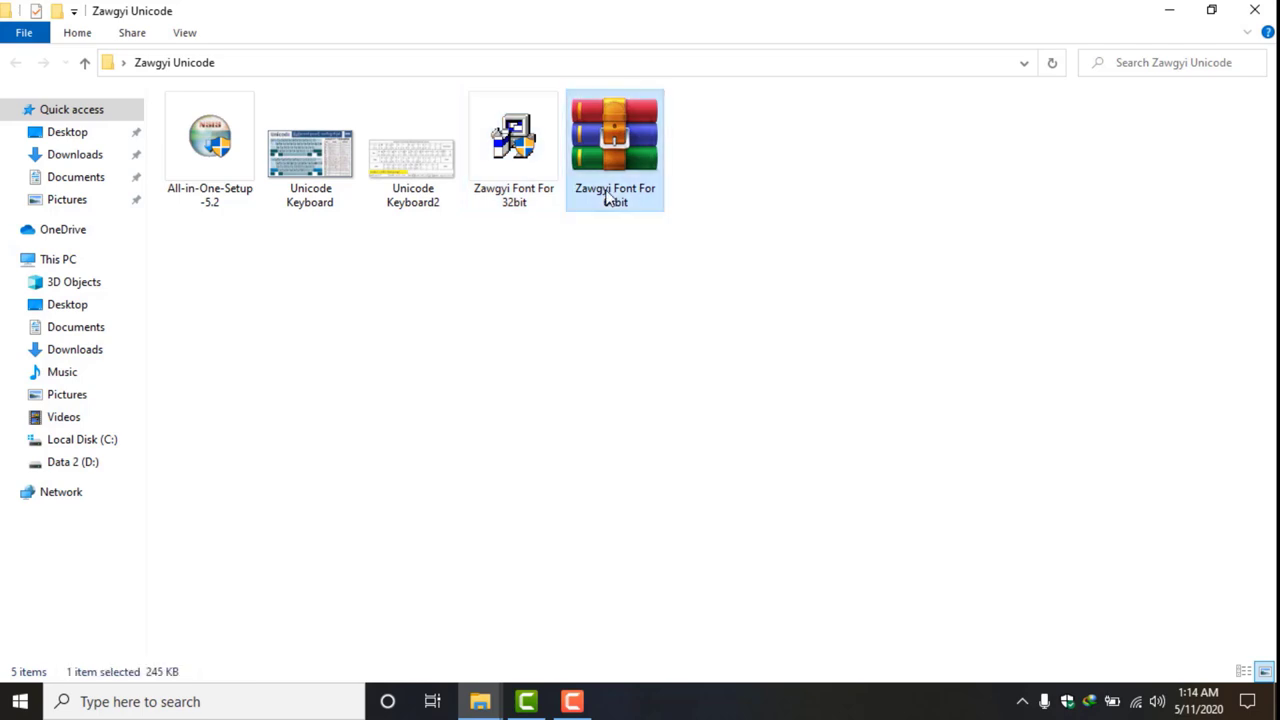
Minimize the folder window, check the system type in the properties of This PC, and close the System window
click(1162, 13)
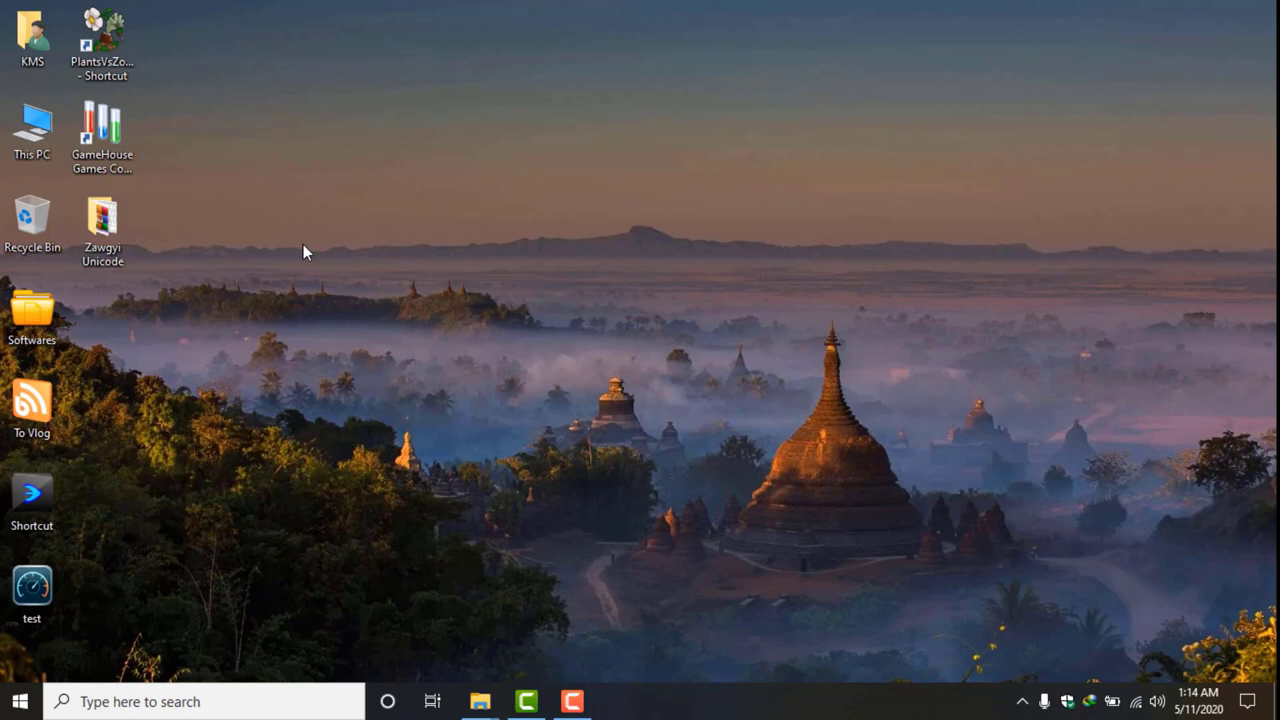
click(32, 128)
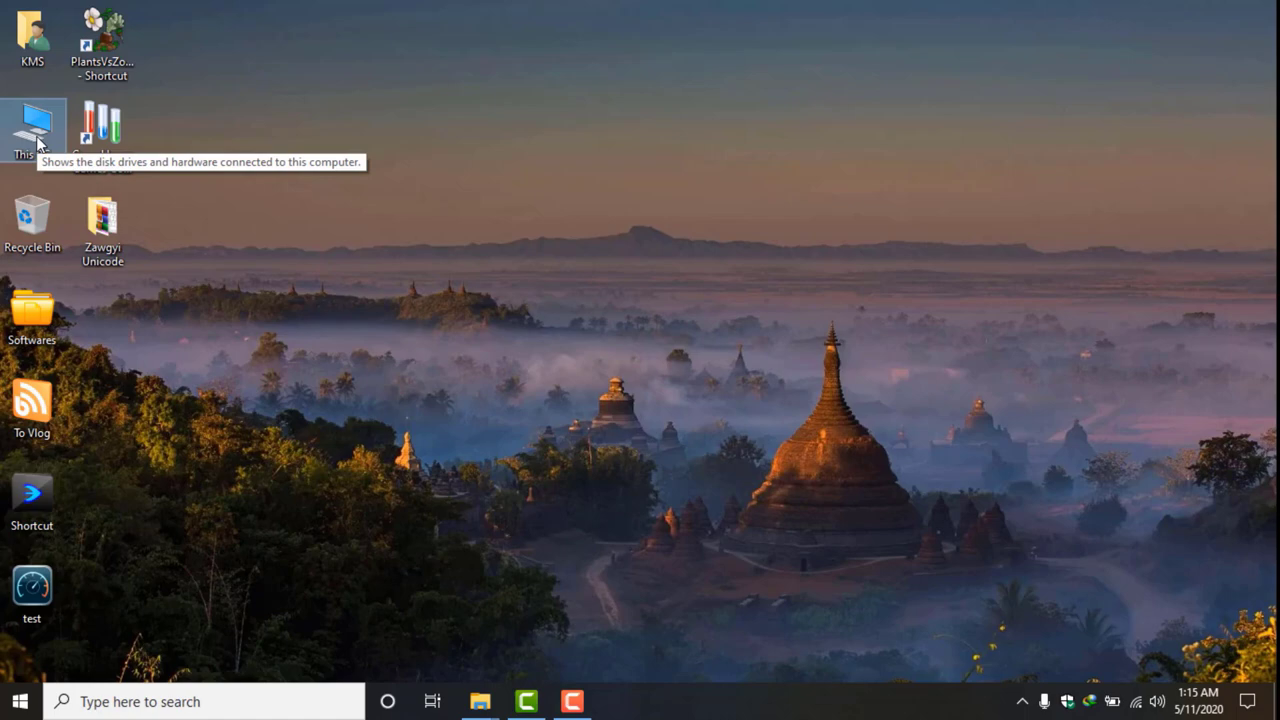
right_click(38, 143)
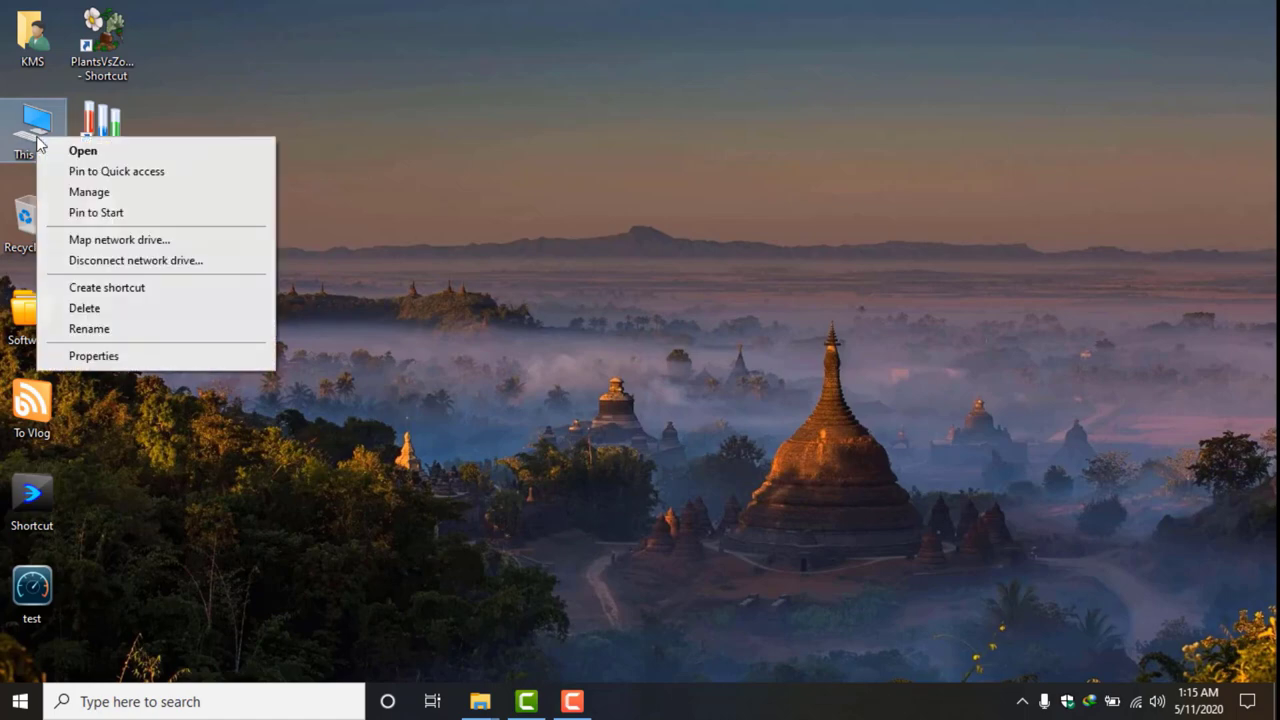
click(150, 357)
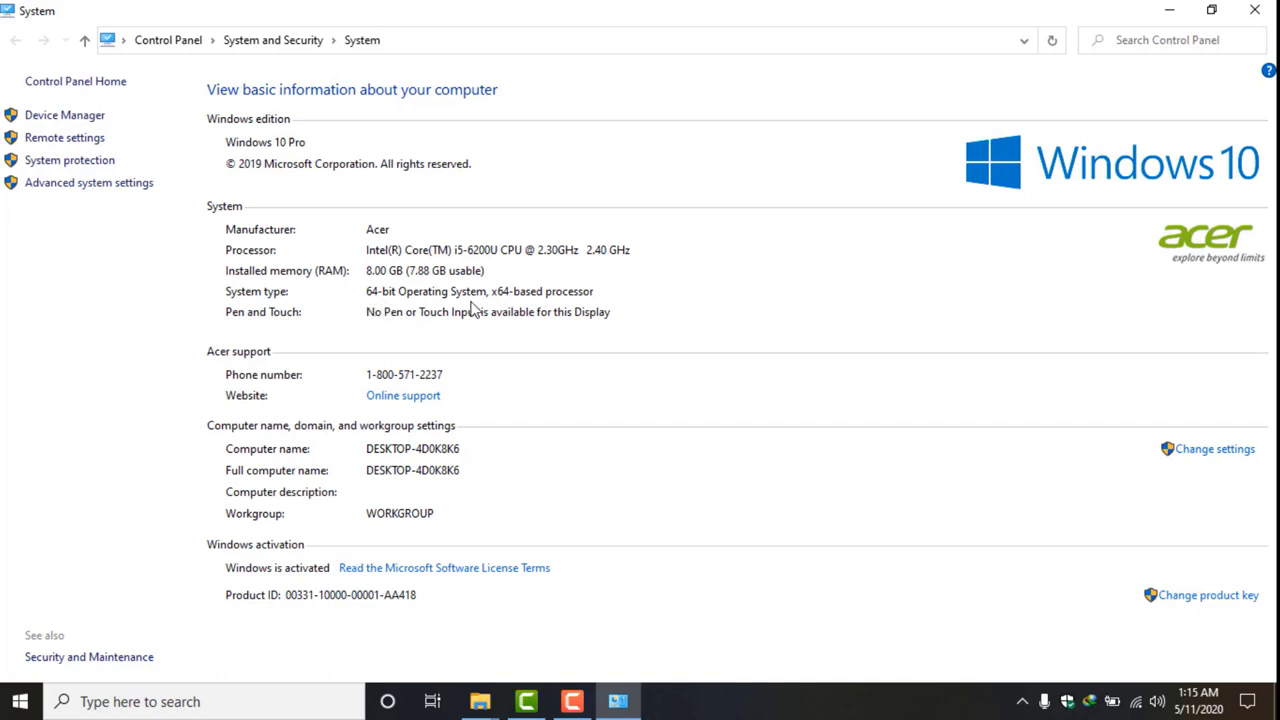
click(1254, 10)
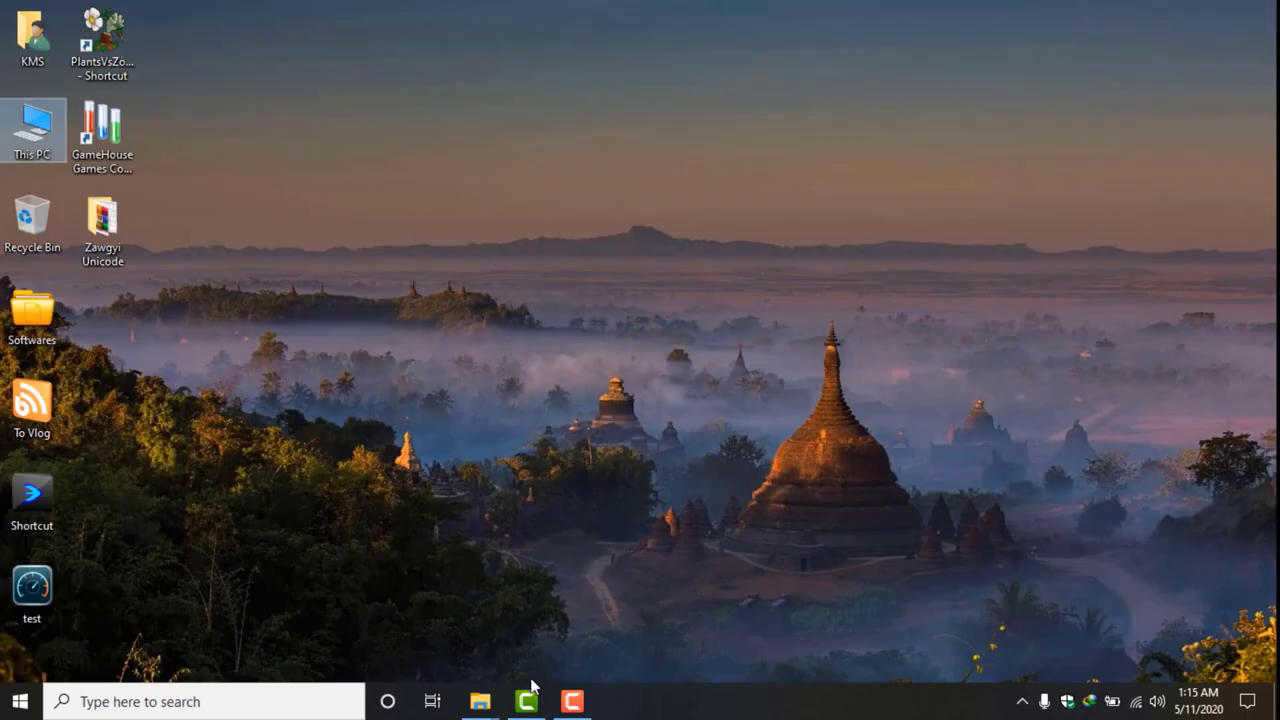
Return to the Zawgyi Unicode folder and compare the Zawgyi Font For 32bit and Zawgyi Font For 64bit files
mouse_move(480, 700)
click(600, 614)
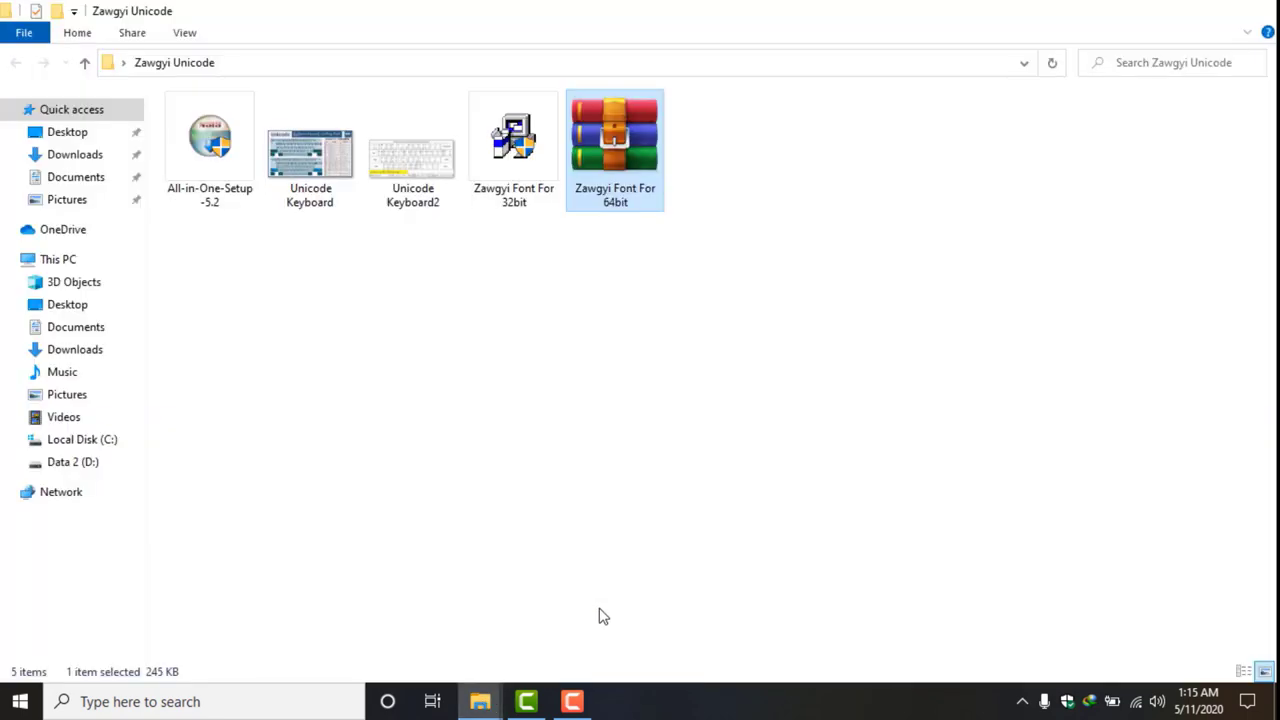
click(673, 333)
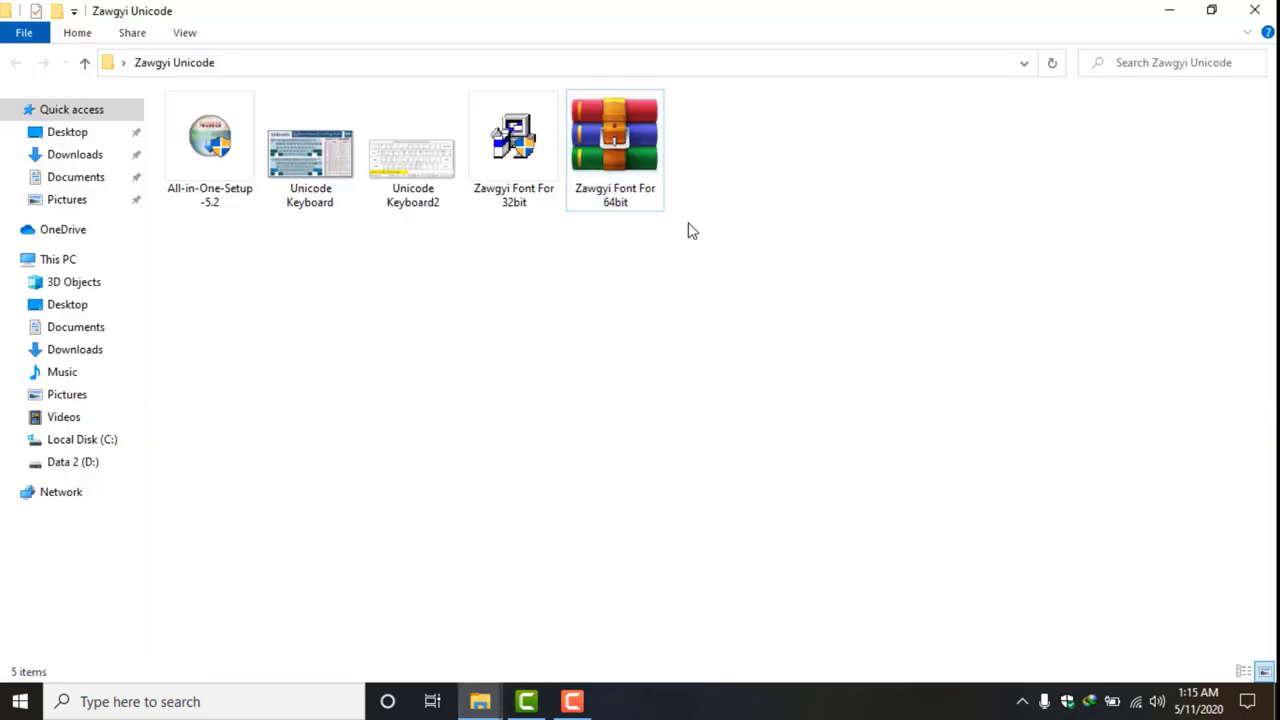
click(630, 201)
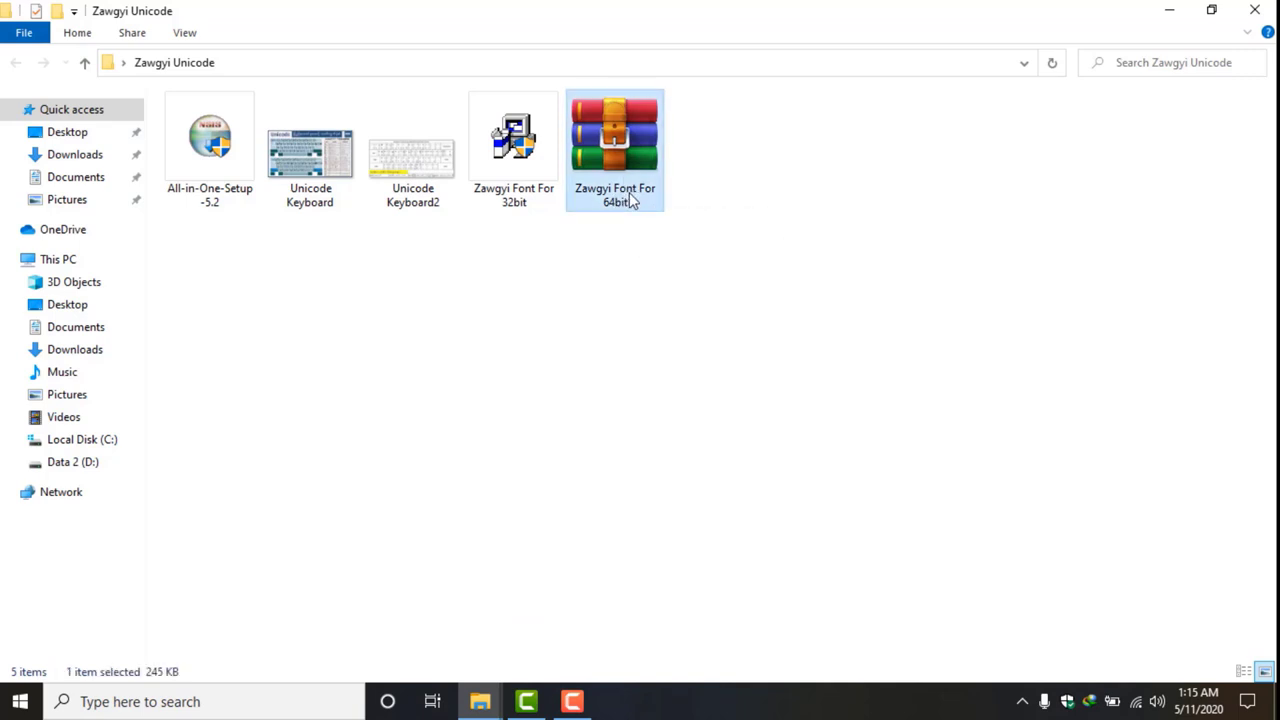
click(685, 292)
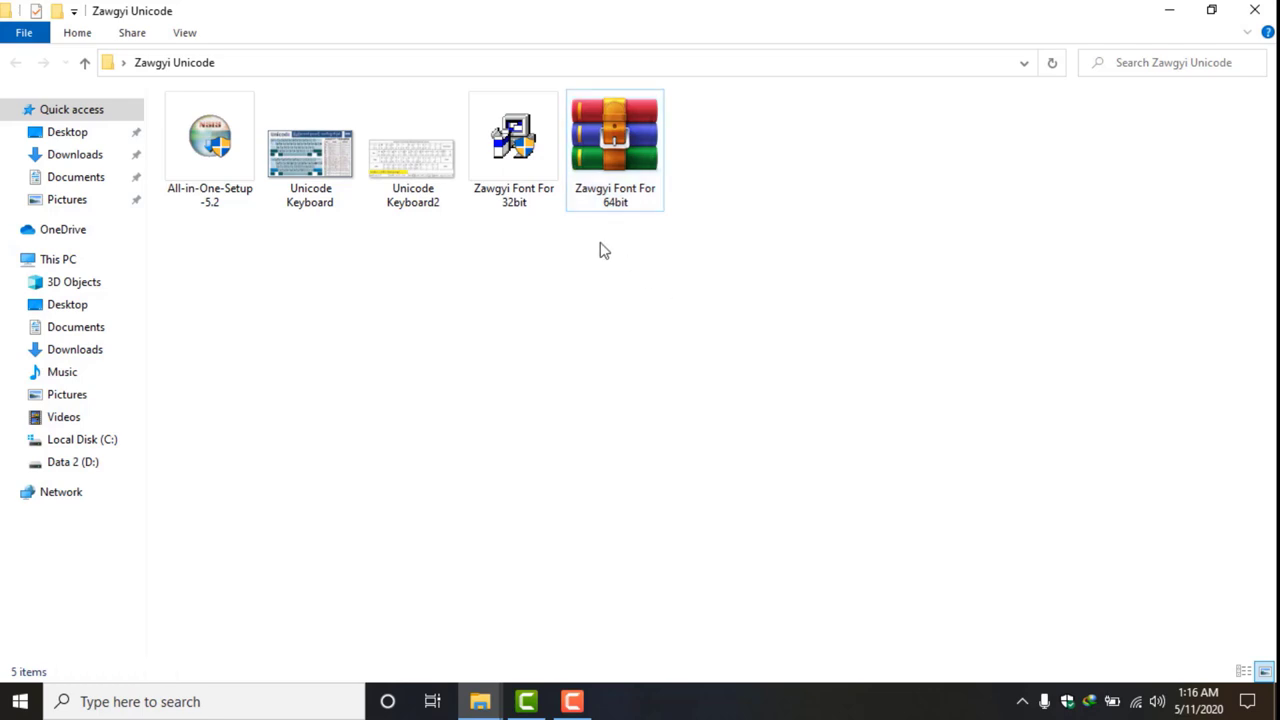
click(510, 186)
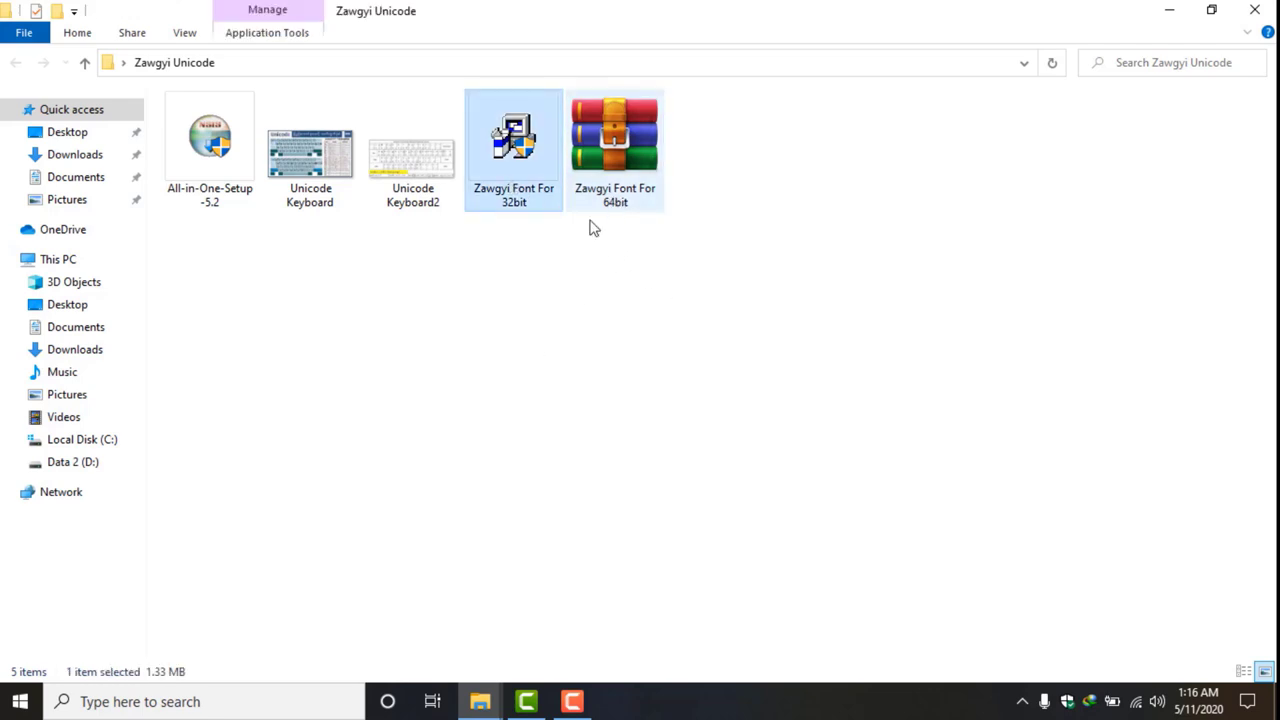
click(632, 188)
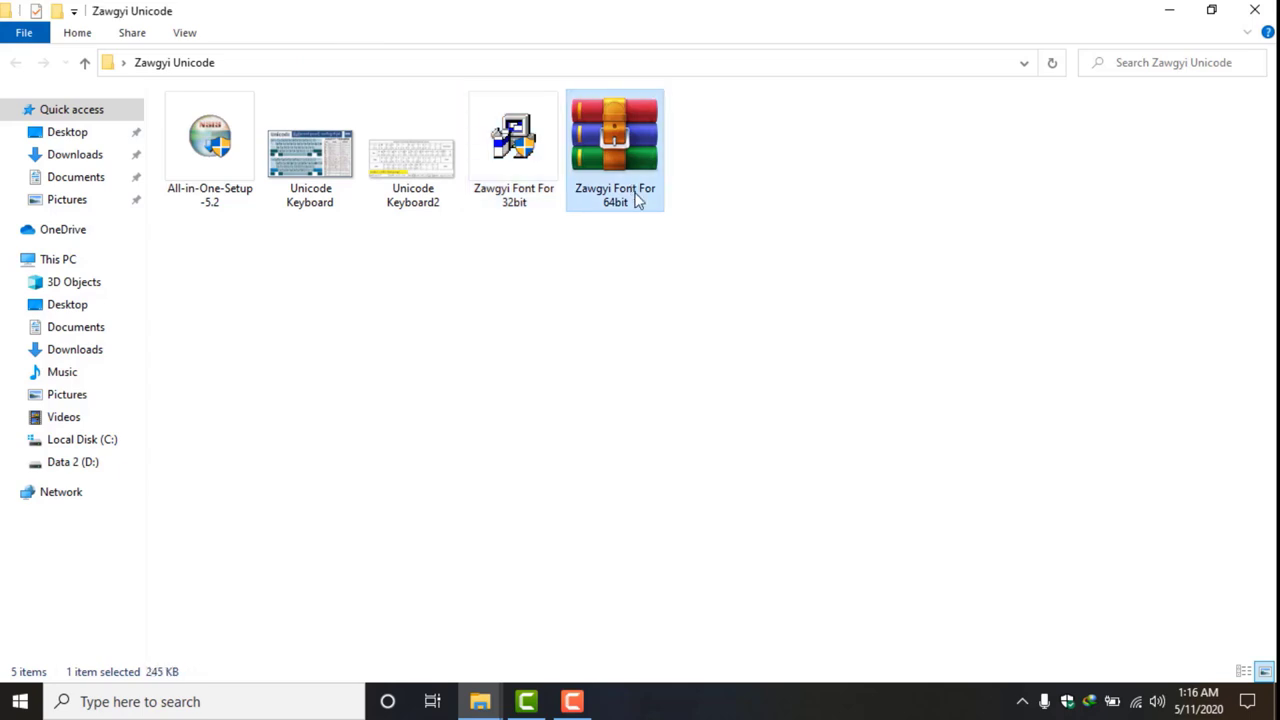
click(531, 200)
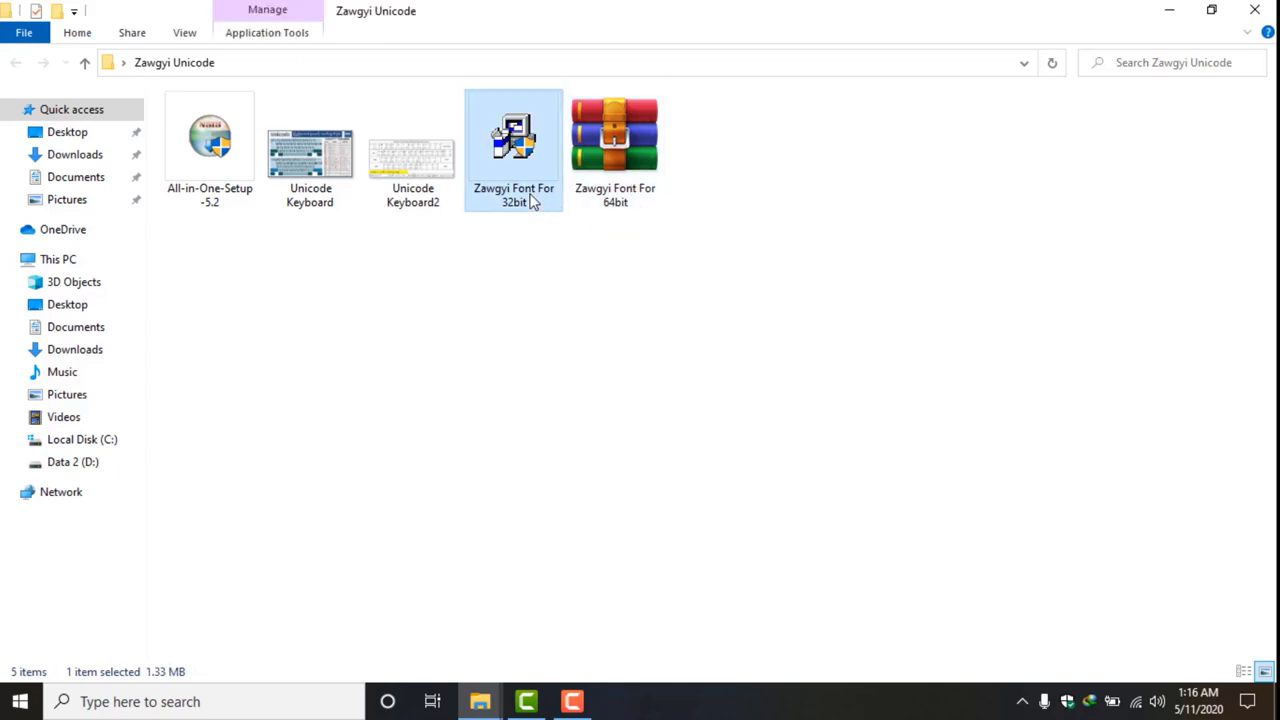
click(607, 199)
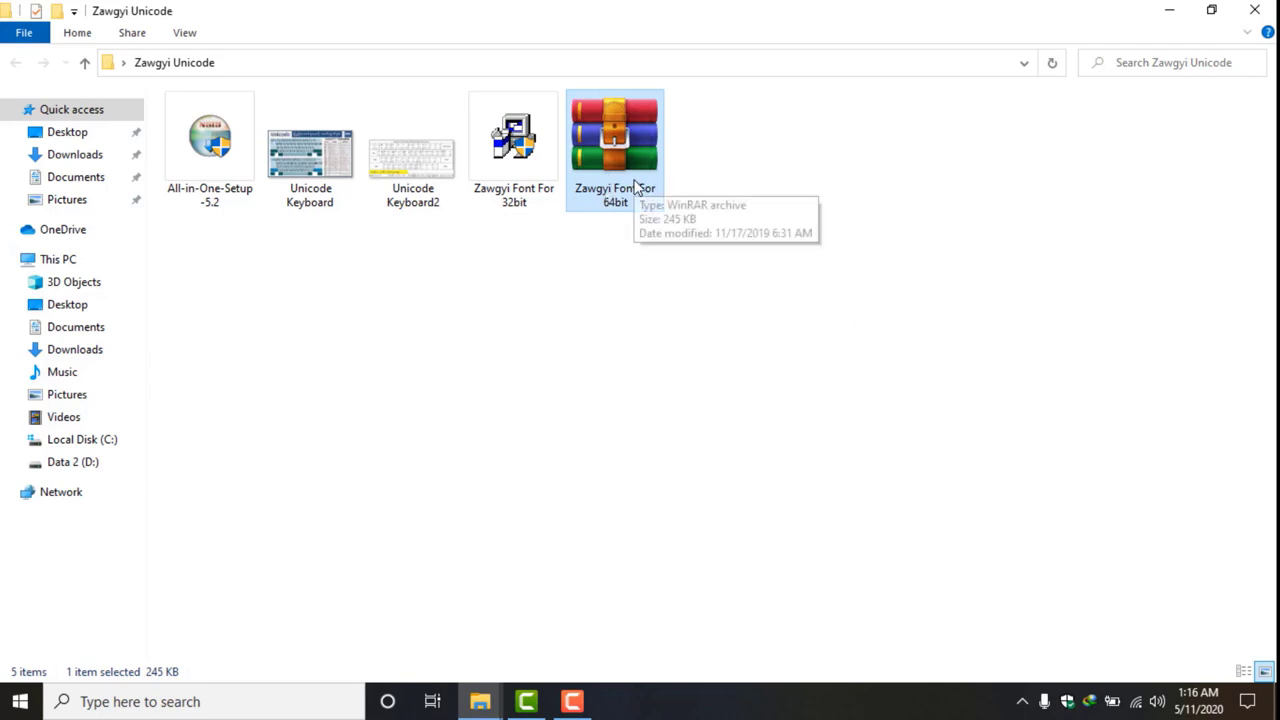
click(529, 177)
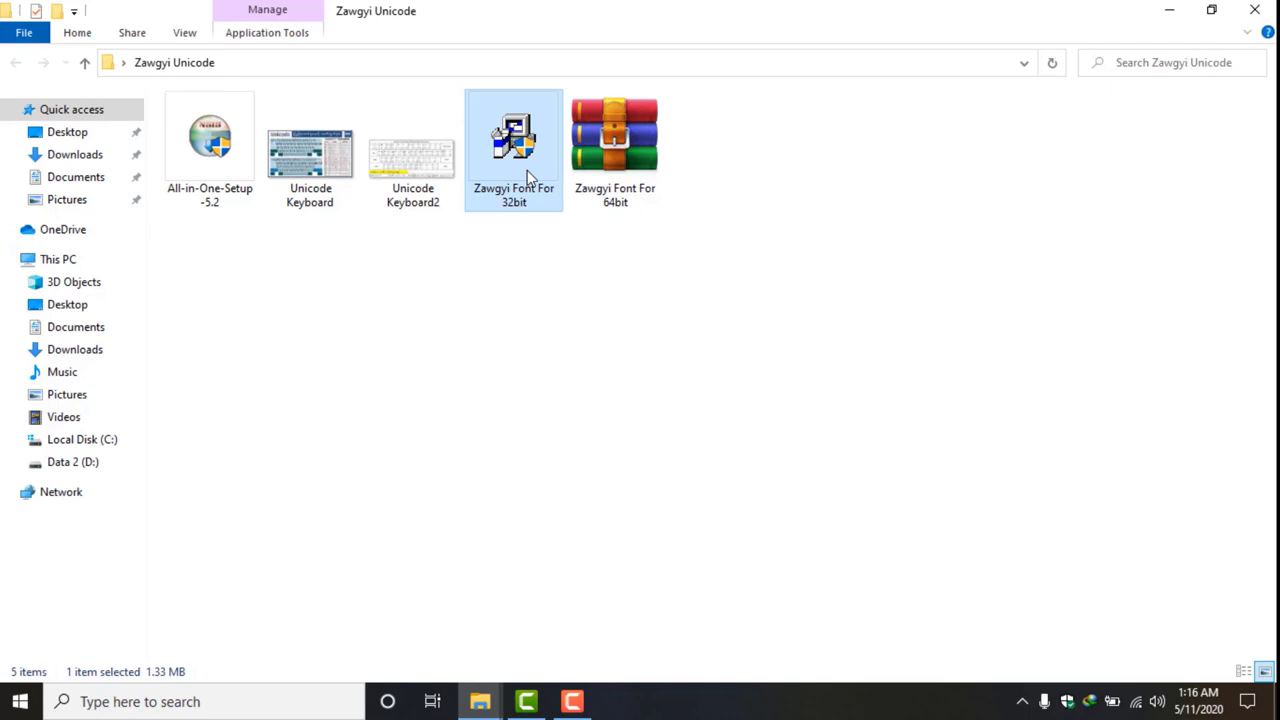
Run the Zawgyi Font For 32bit setup and install Alpha Zawgyi Unicode System in the default folder C:\AlphaZawgyi
double_click(529, 177)
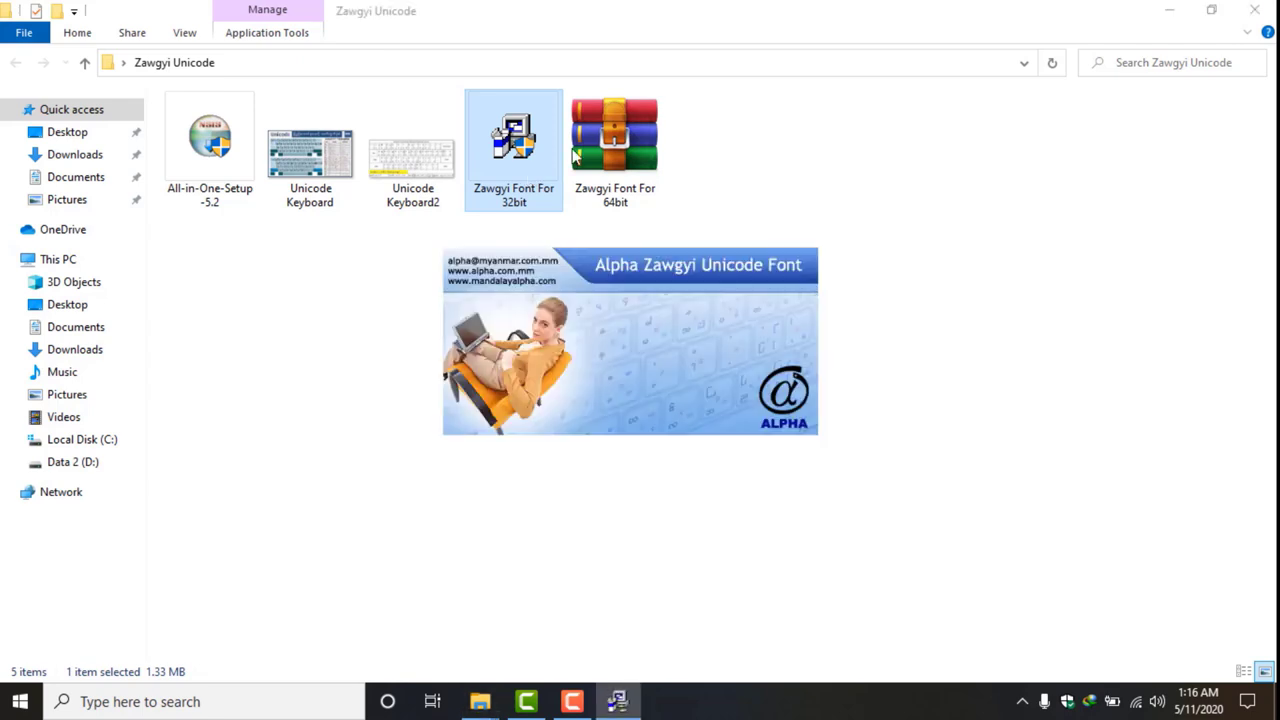
click(1163, 9)
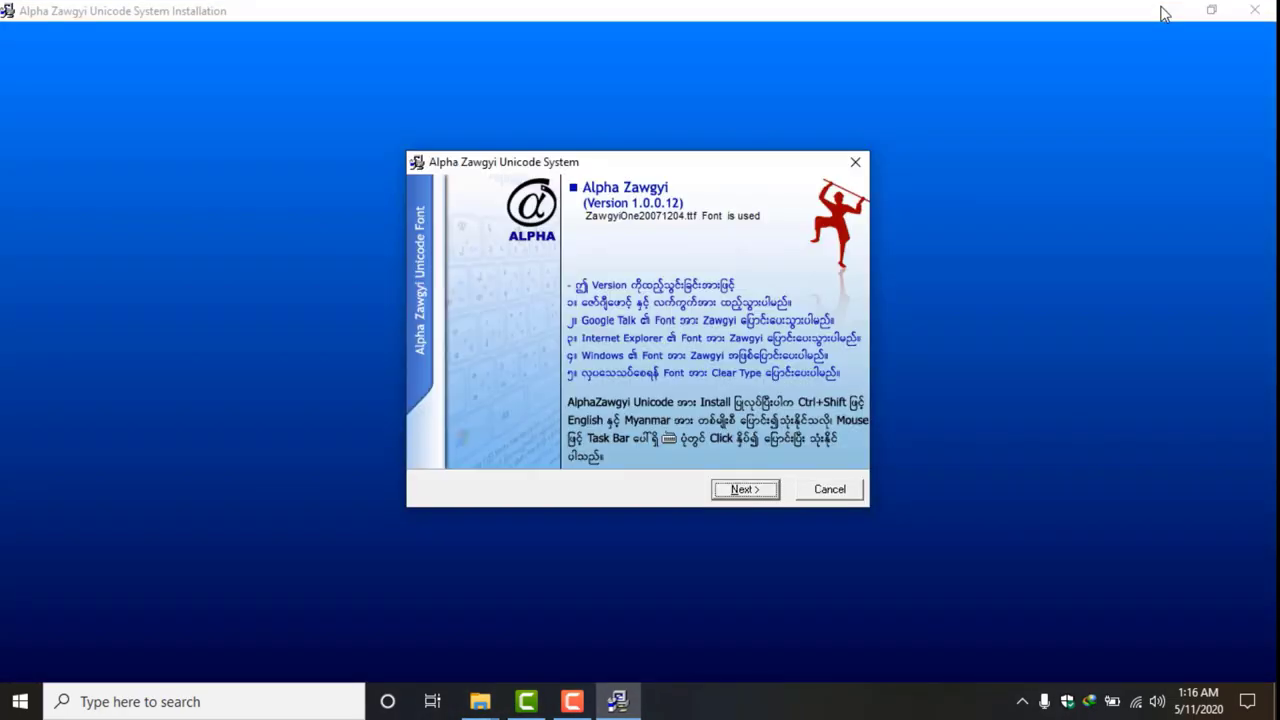
click(745, 489)
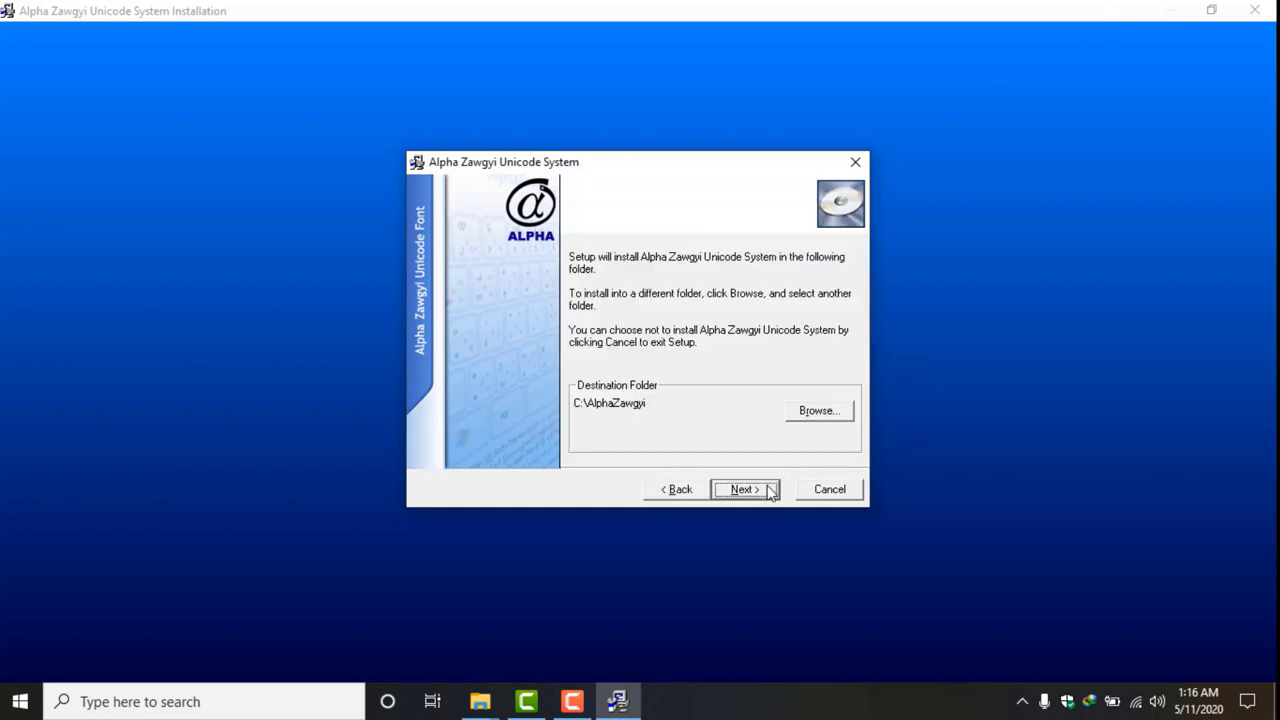
click(745, 489)
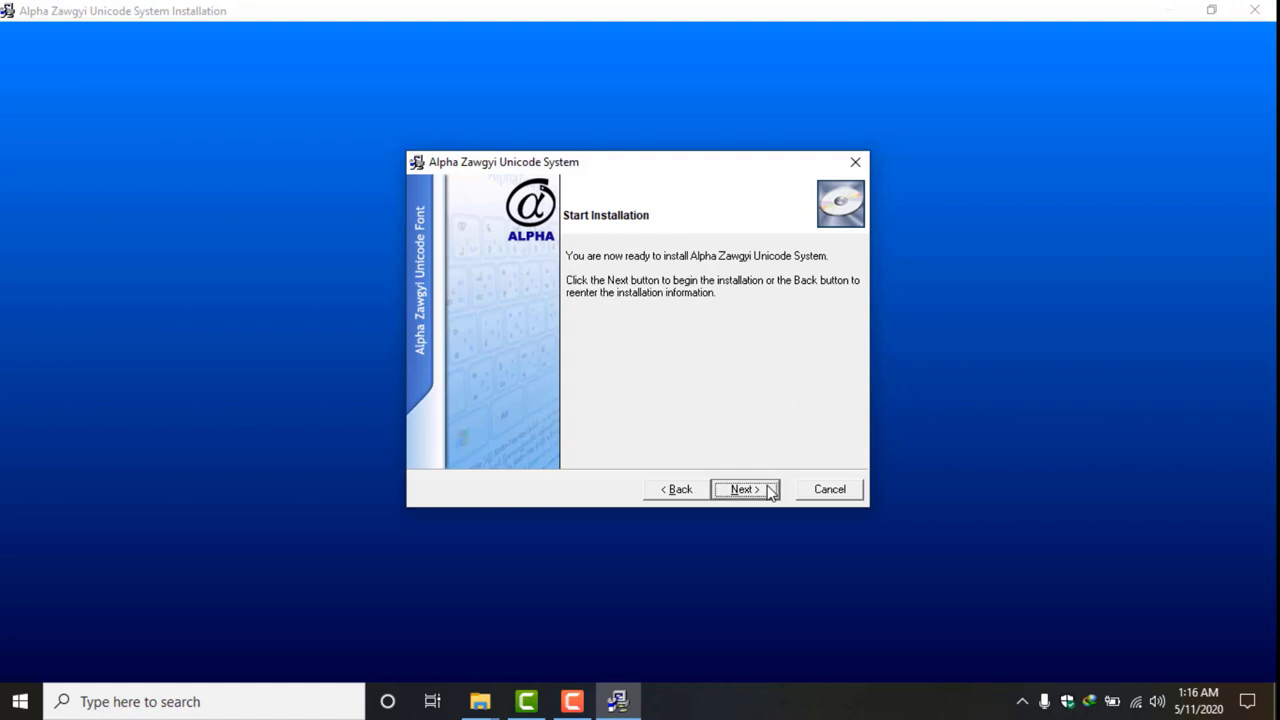
click(745, 489)
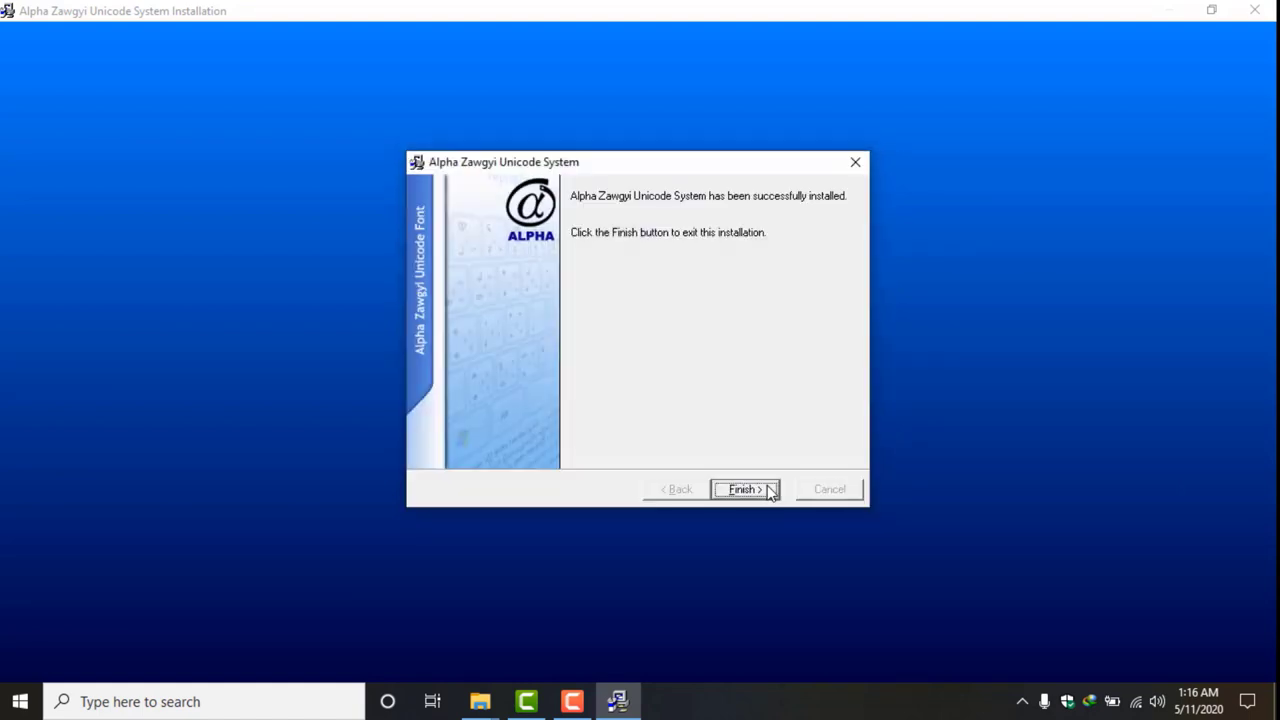
click(731, 491)
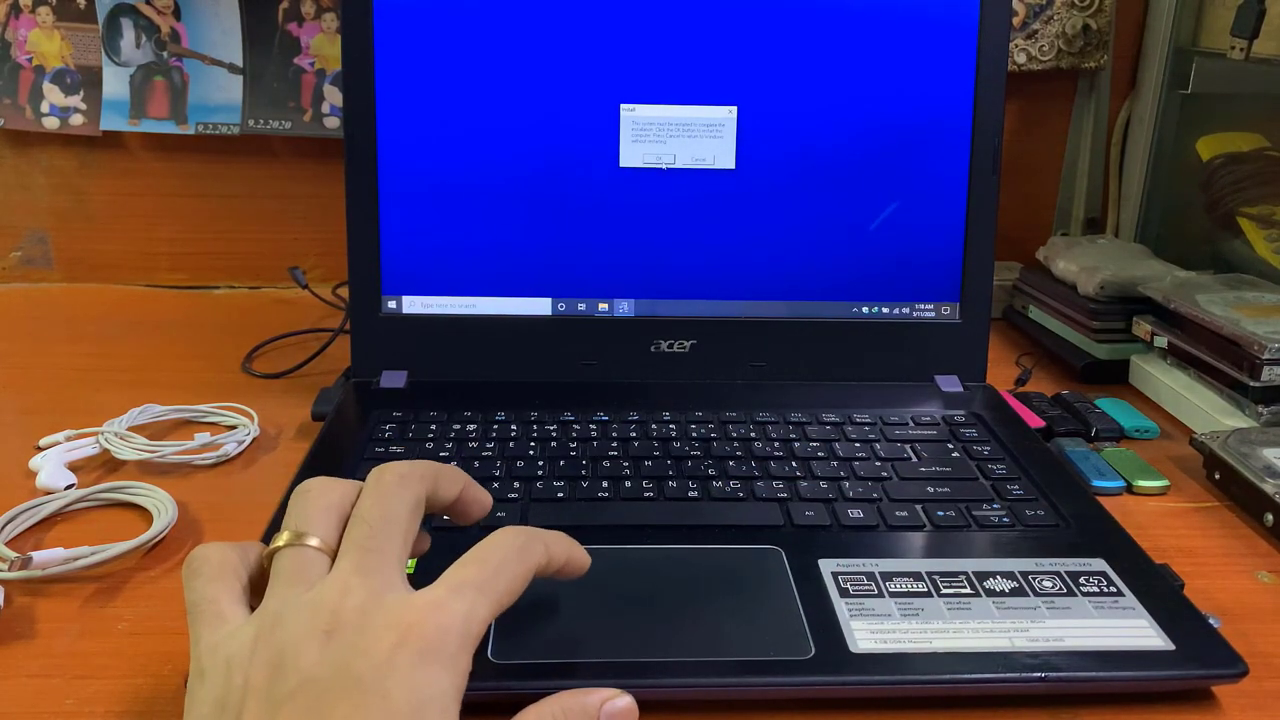
Restart the computer to complete the font installation and sign back in to Windows with the account password
click(659, 160)
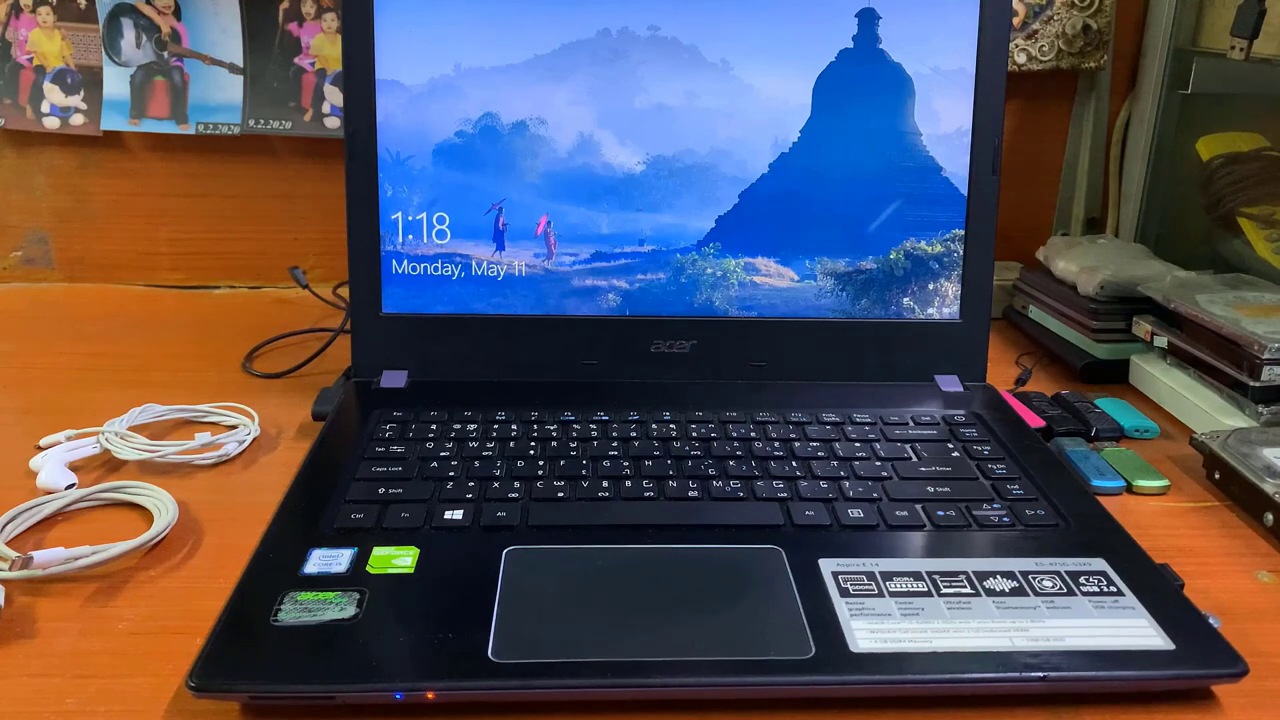
key(Return)
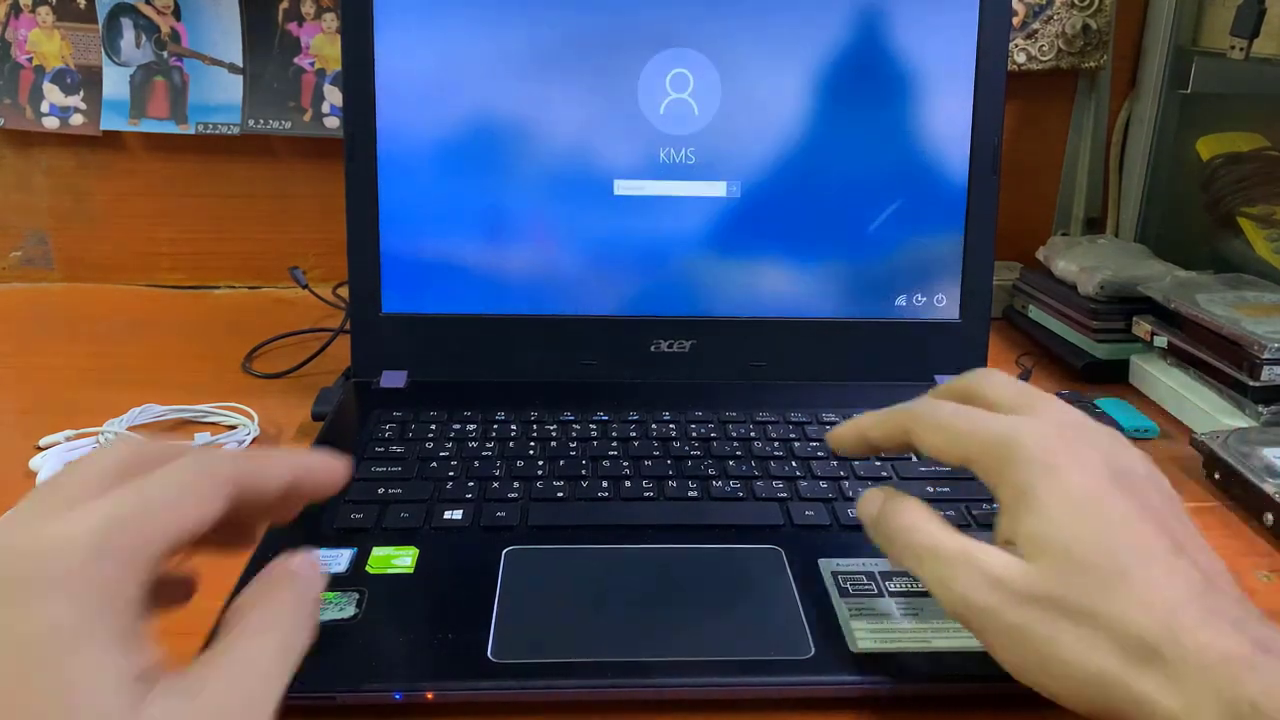
text(••••••••)
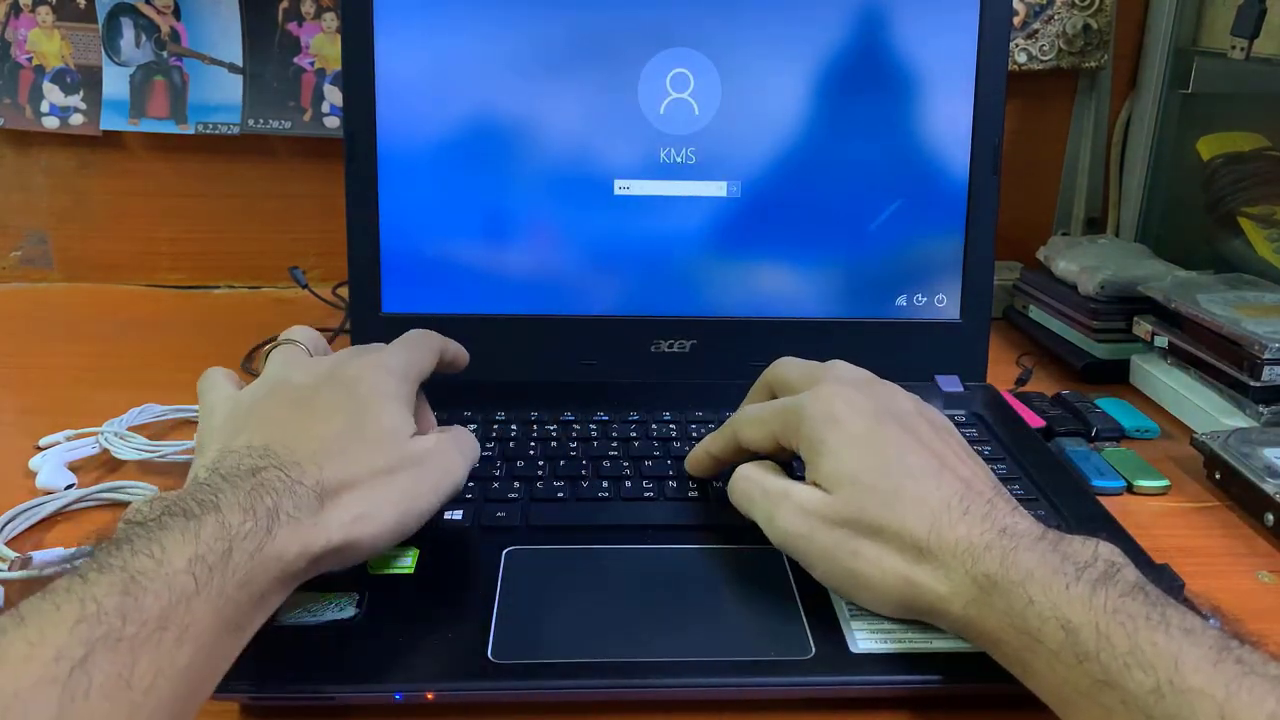
text(•)
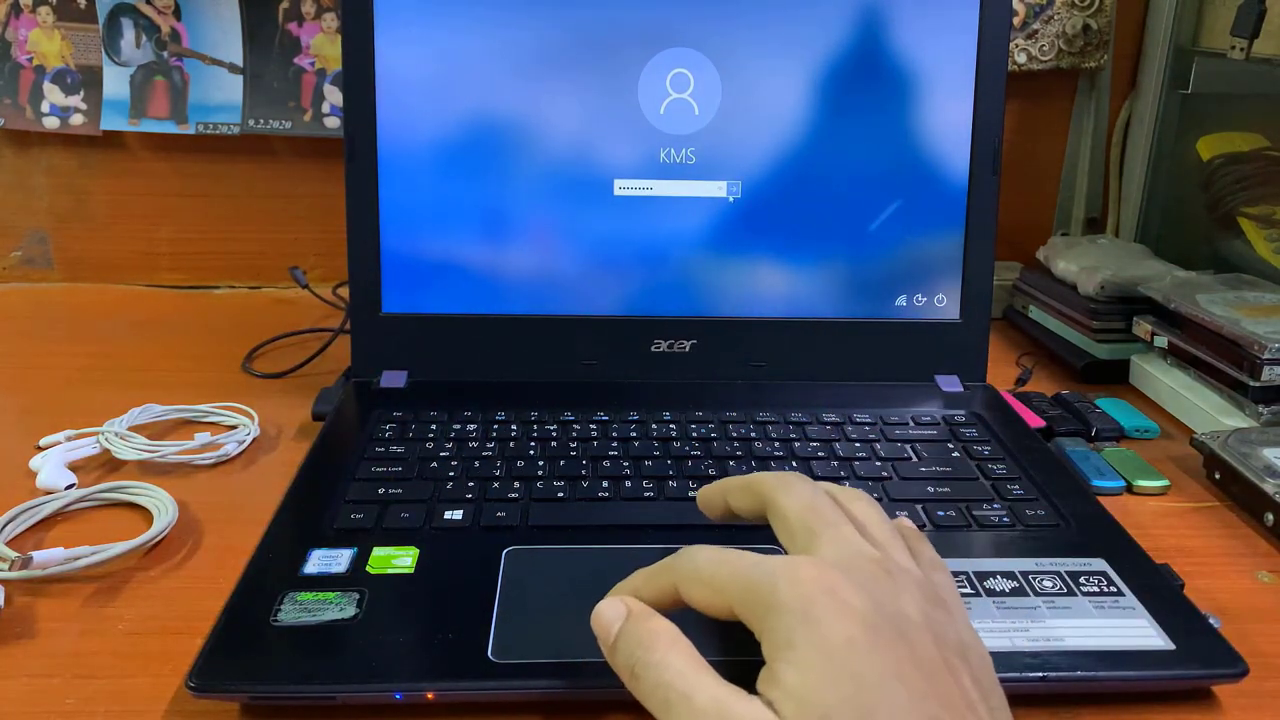
key(Return)
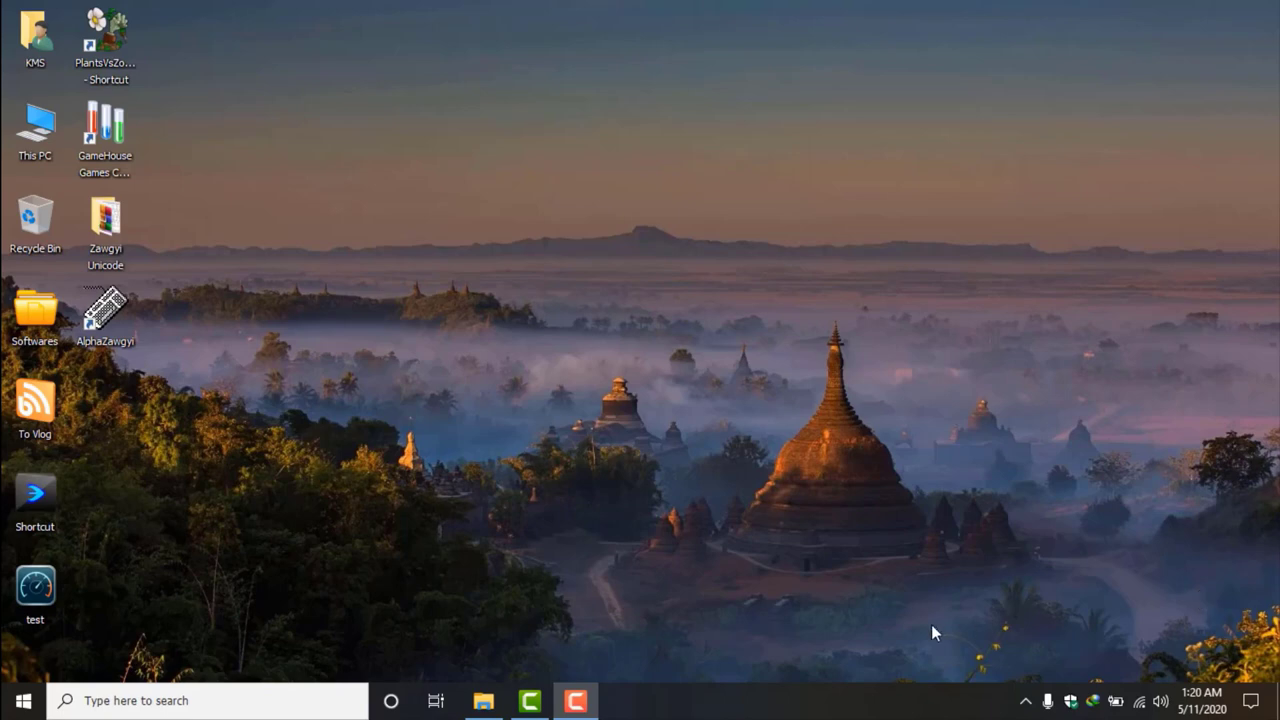
Open the Zawgyi Unicode folder, examine the Burmese PDF file names in the Documents folder inside Downloads, and close the window
double_click(106, 232)
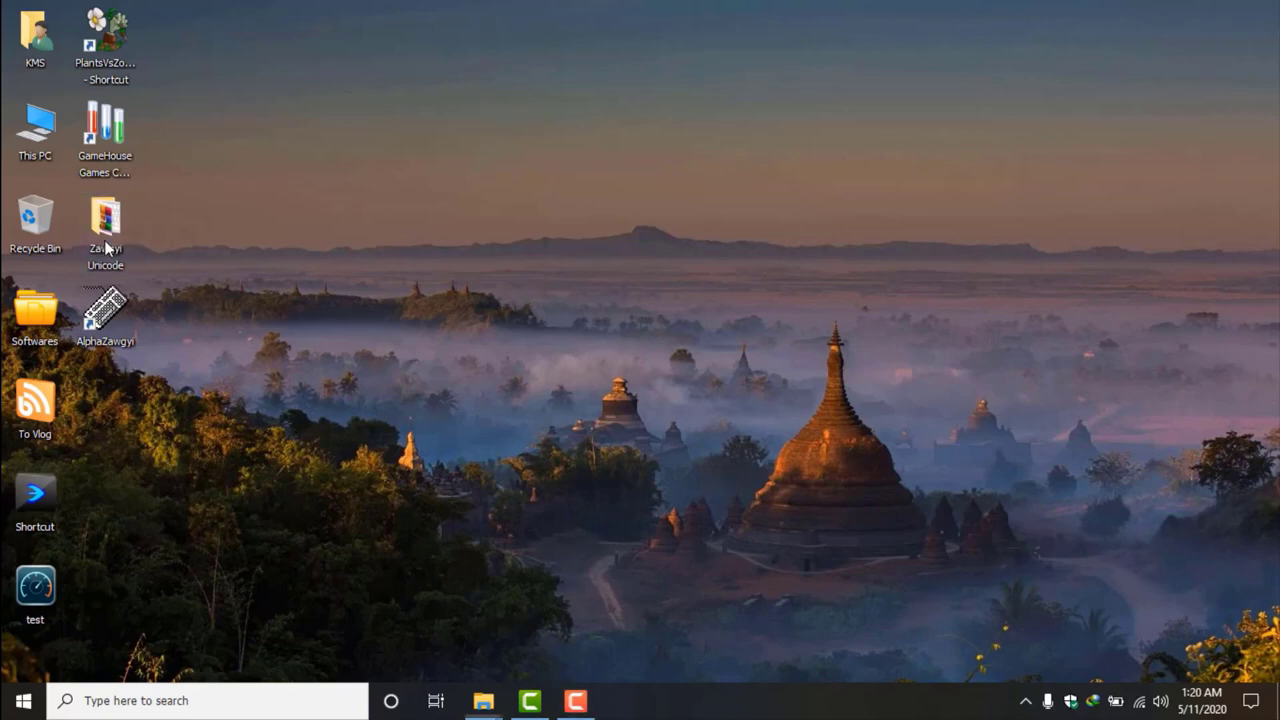
click(522, 216)
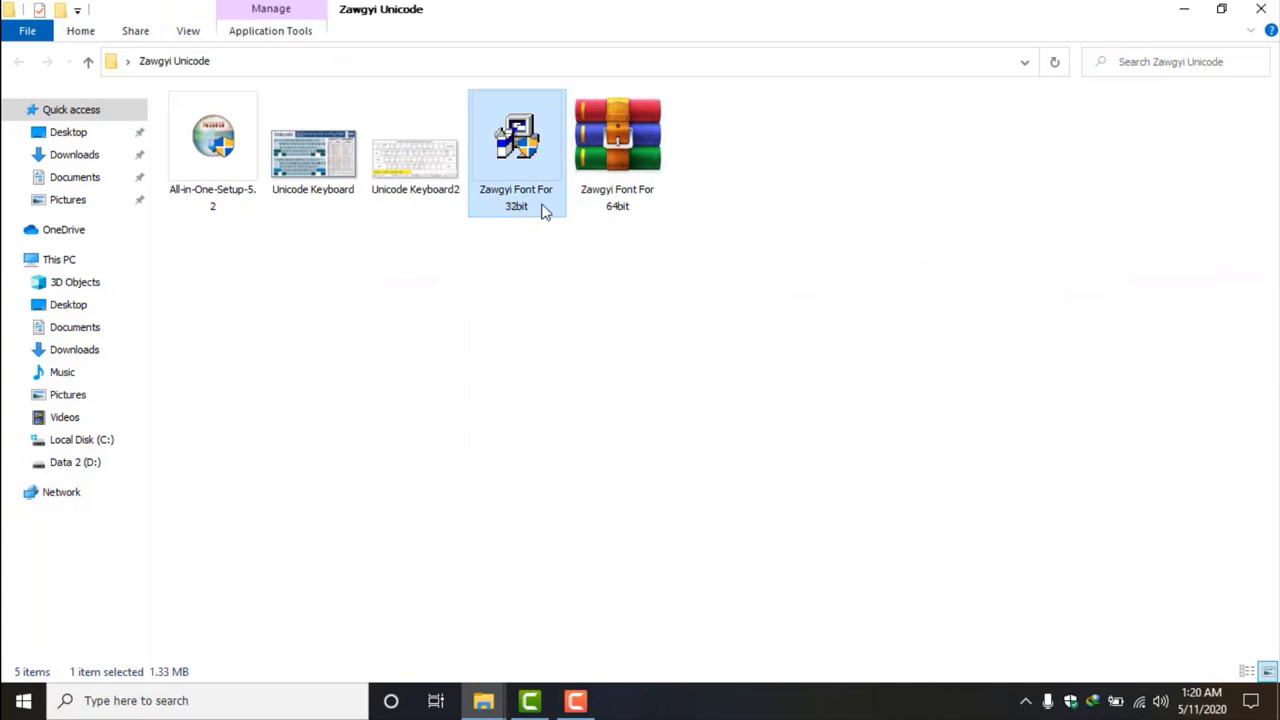
click(74, 156)
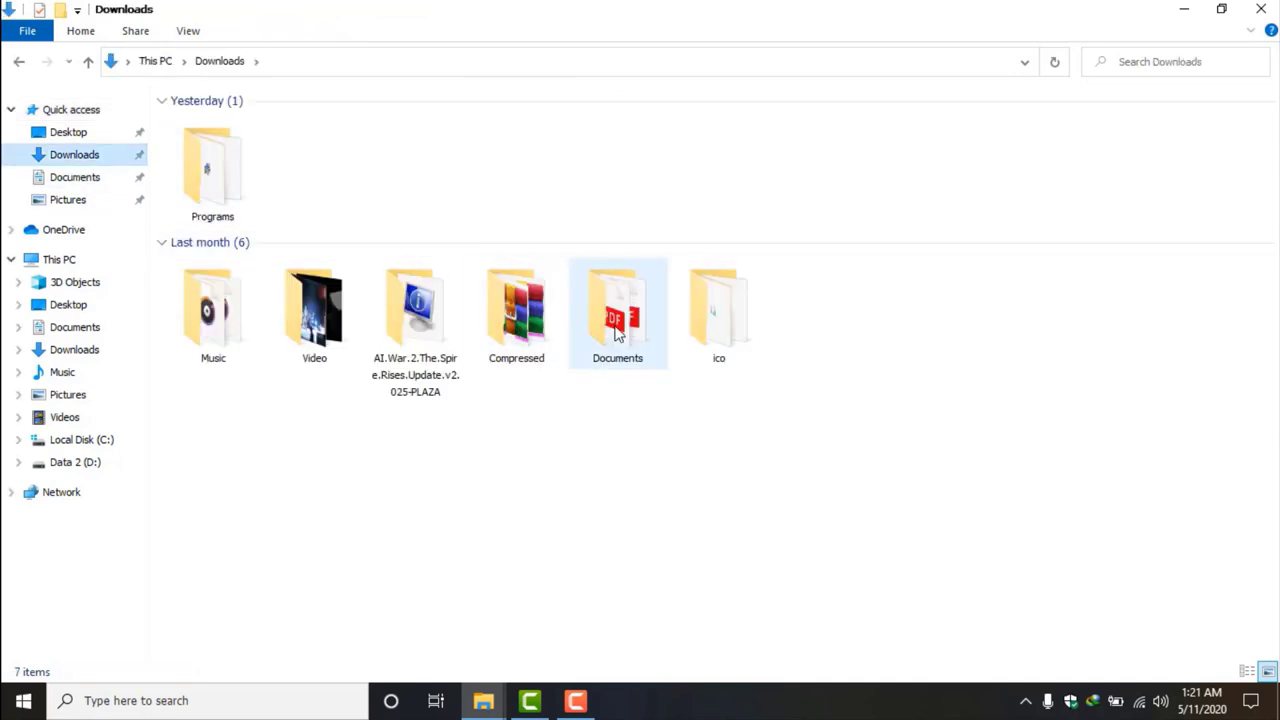
double_click(617, 335)
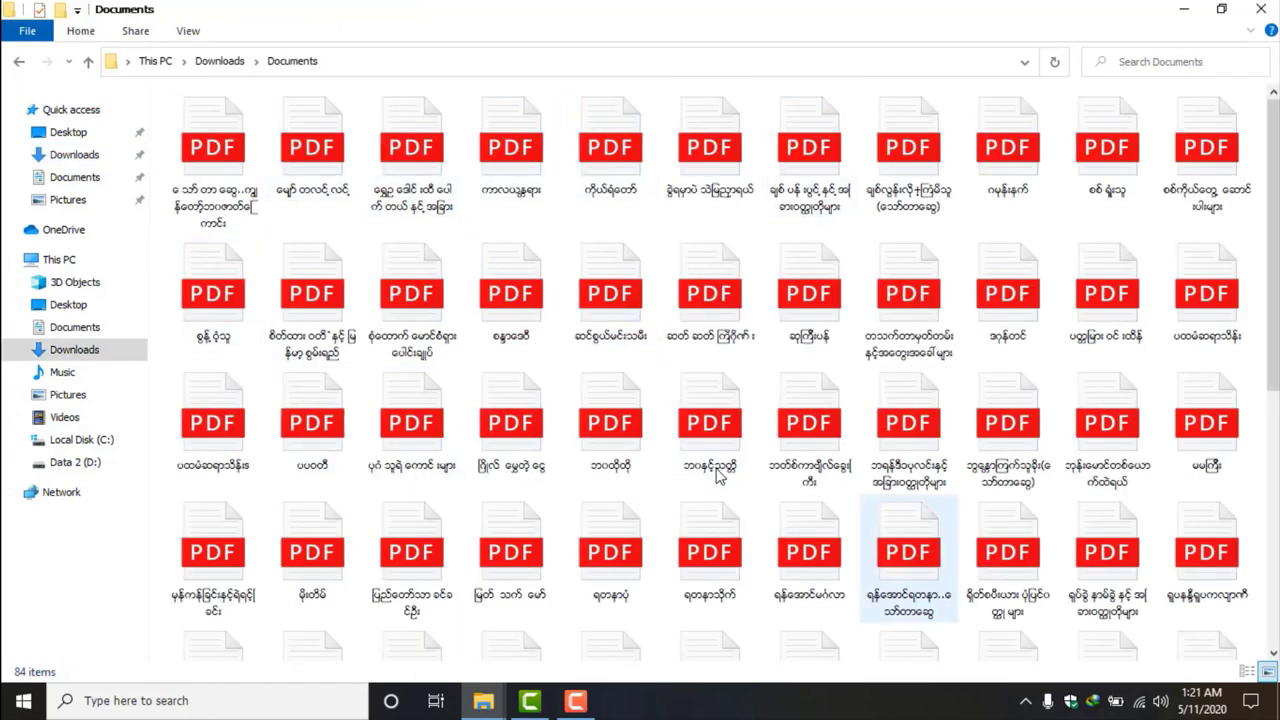
click(603, 310)
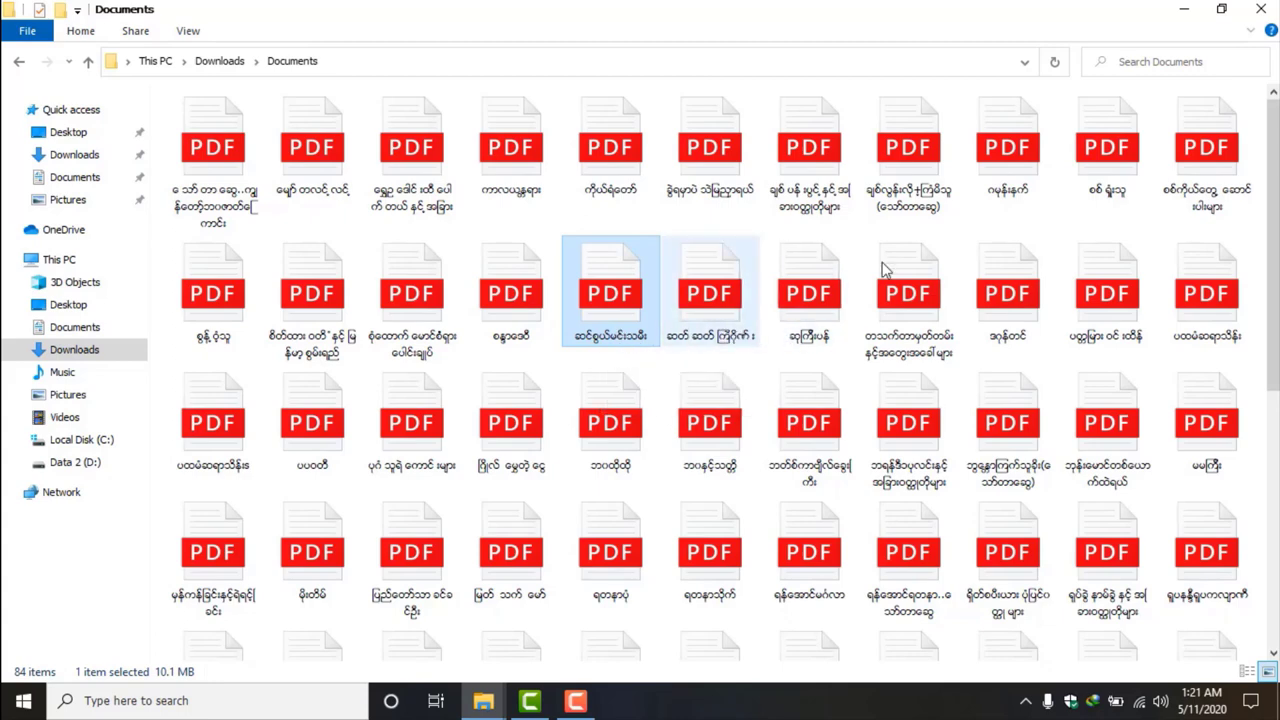
click(1256, 12)
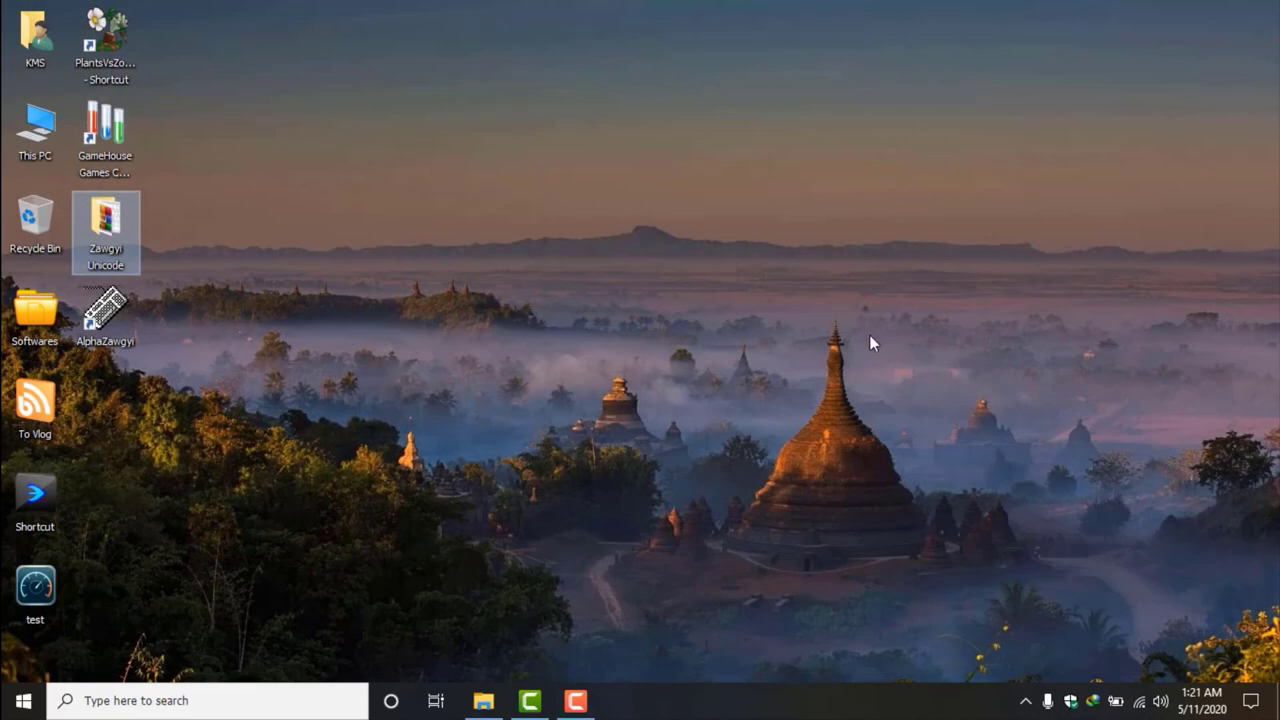
Launch Word by running winword, create a blank document, and set its font to Zawgyi-One
key(super+r)
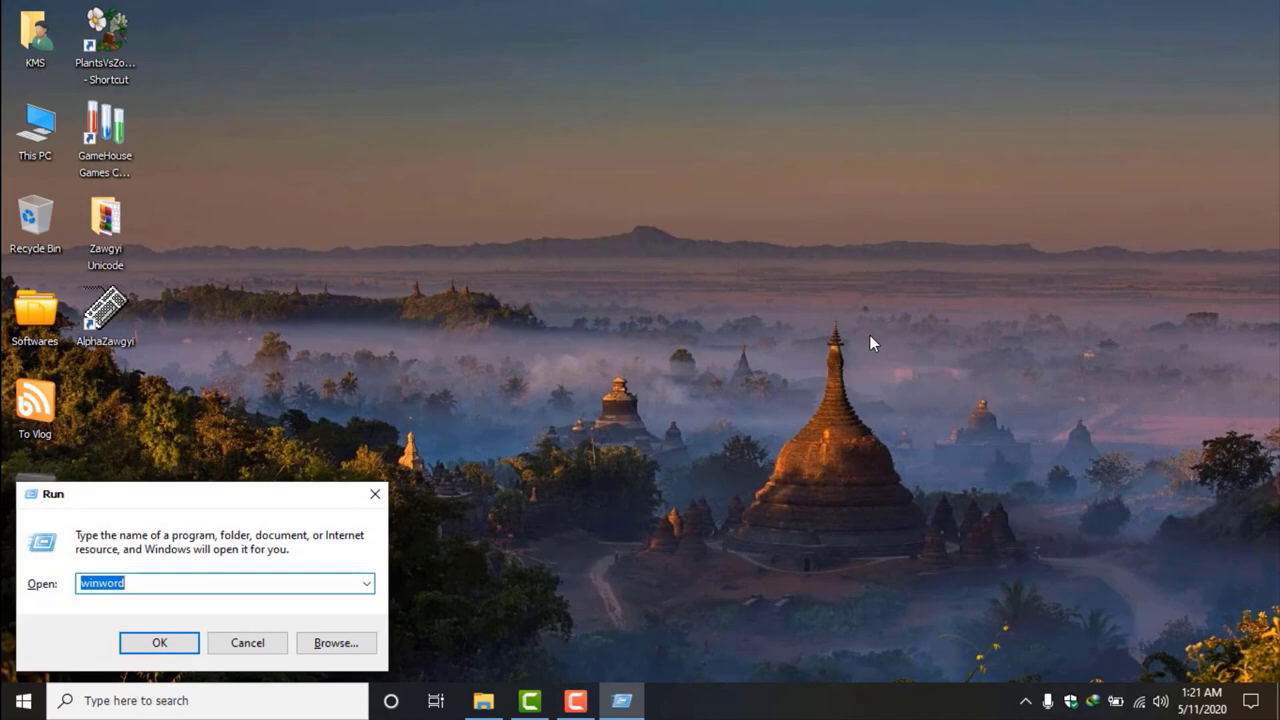
key(Return)
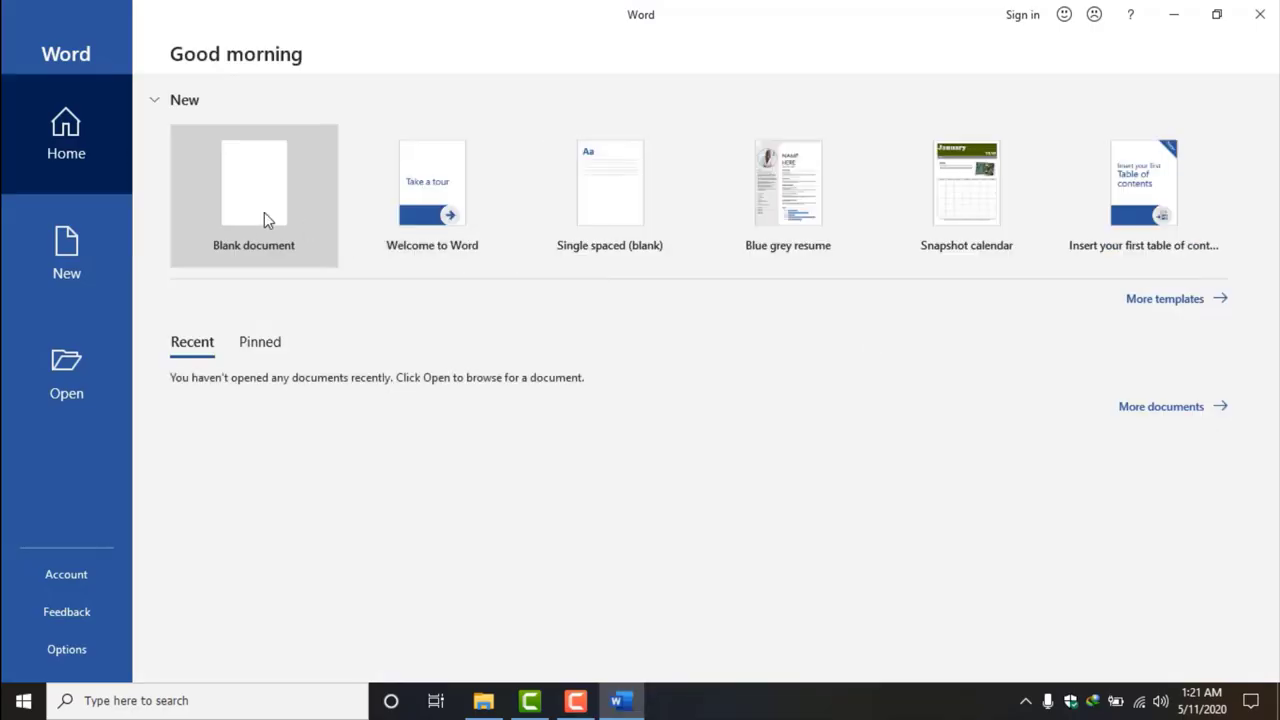
click(264, 214)
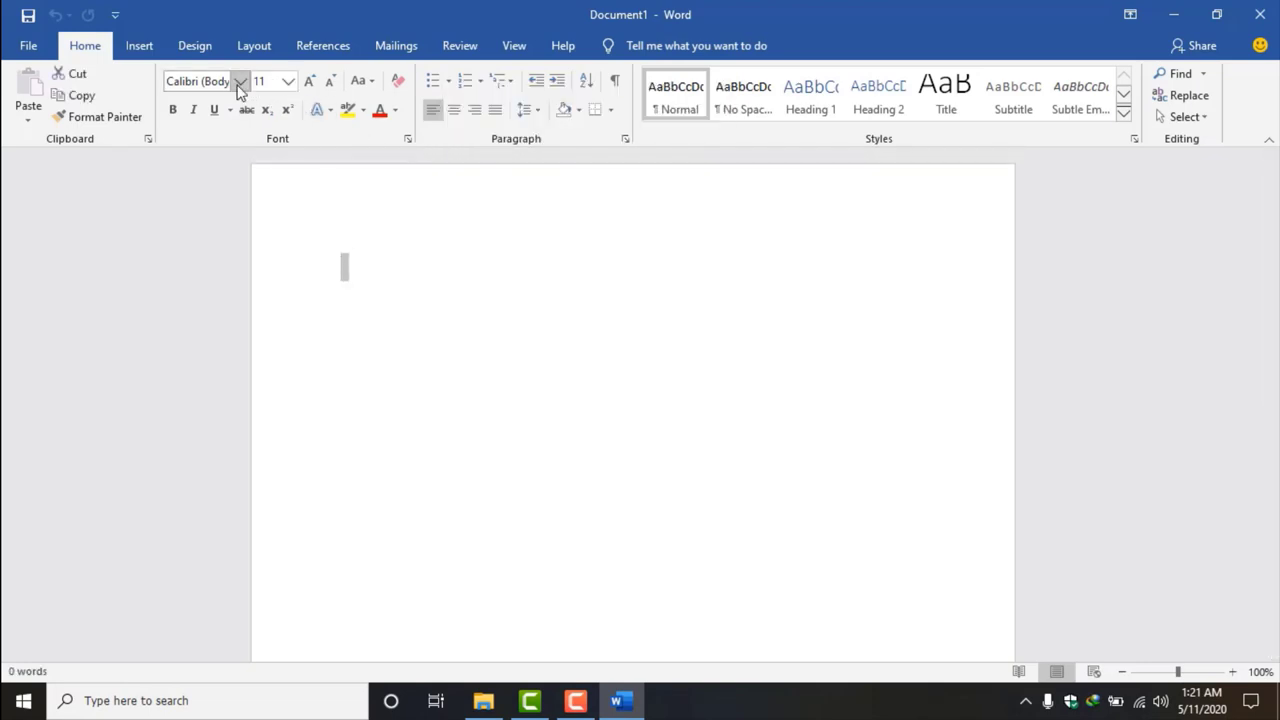
click(240, 83)
key(Down)
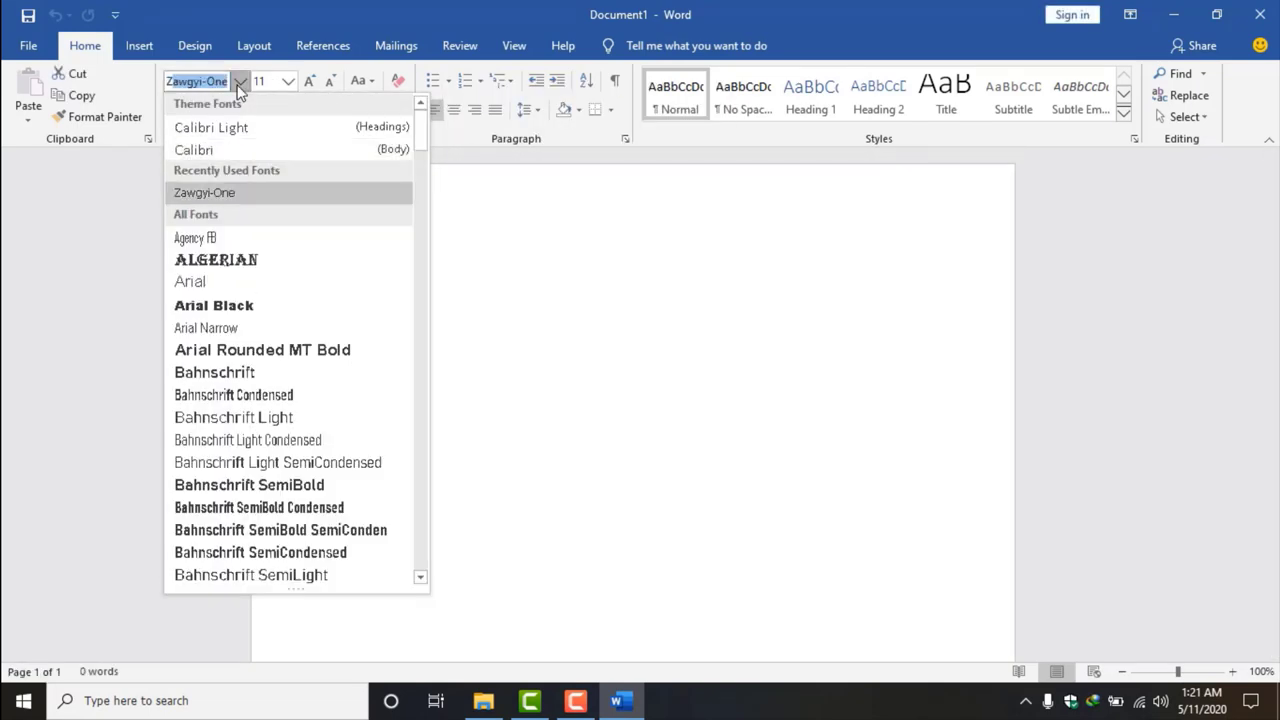
click(229, 194)
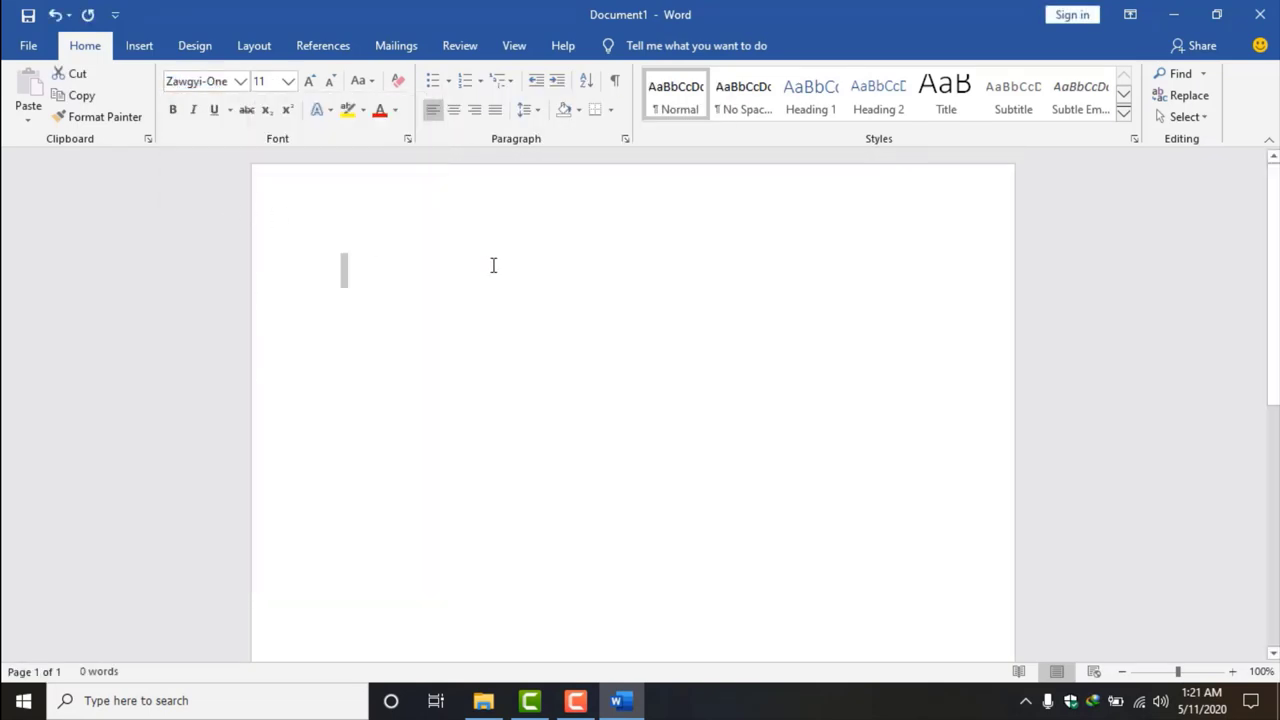
Test typing in the blank document with the text "armifare", erase characters from its end, and minimize Word
click(423, 297)
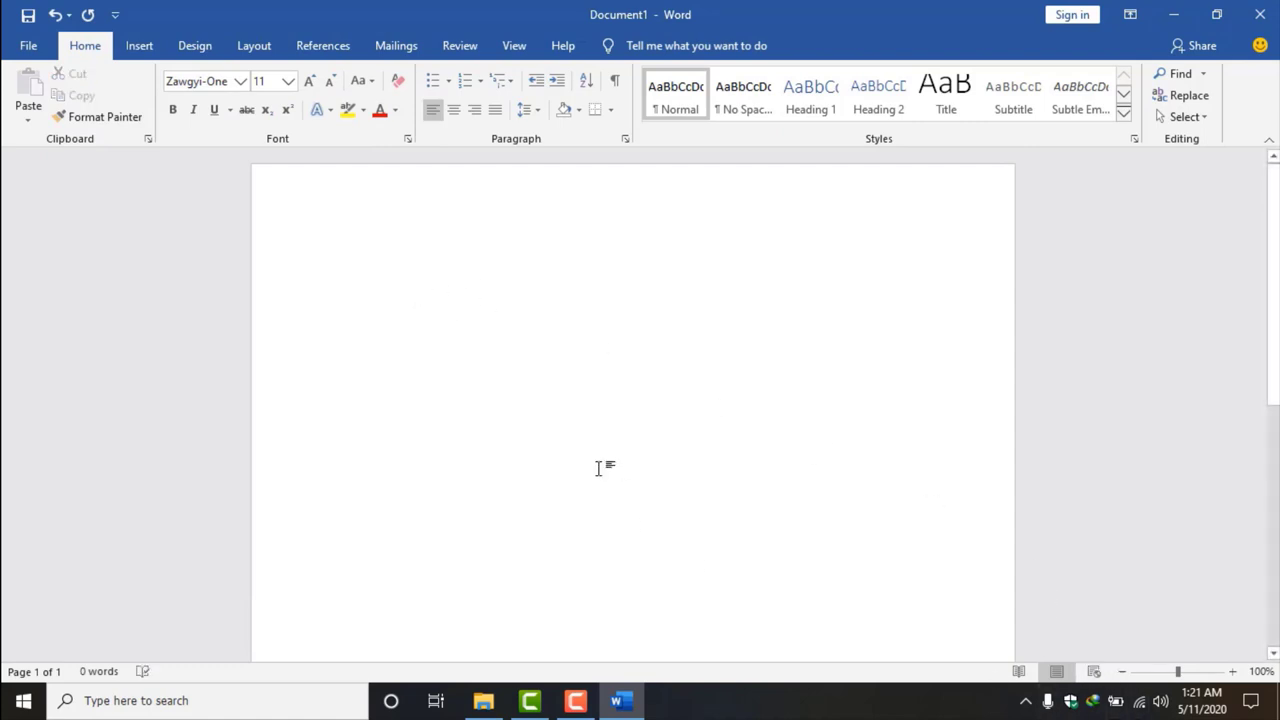
text(armifare)
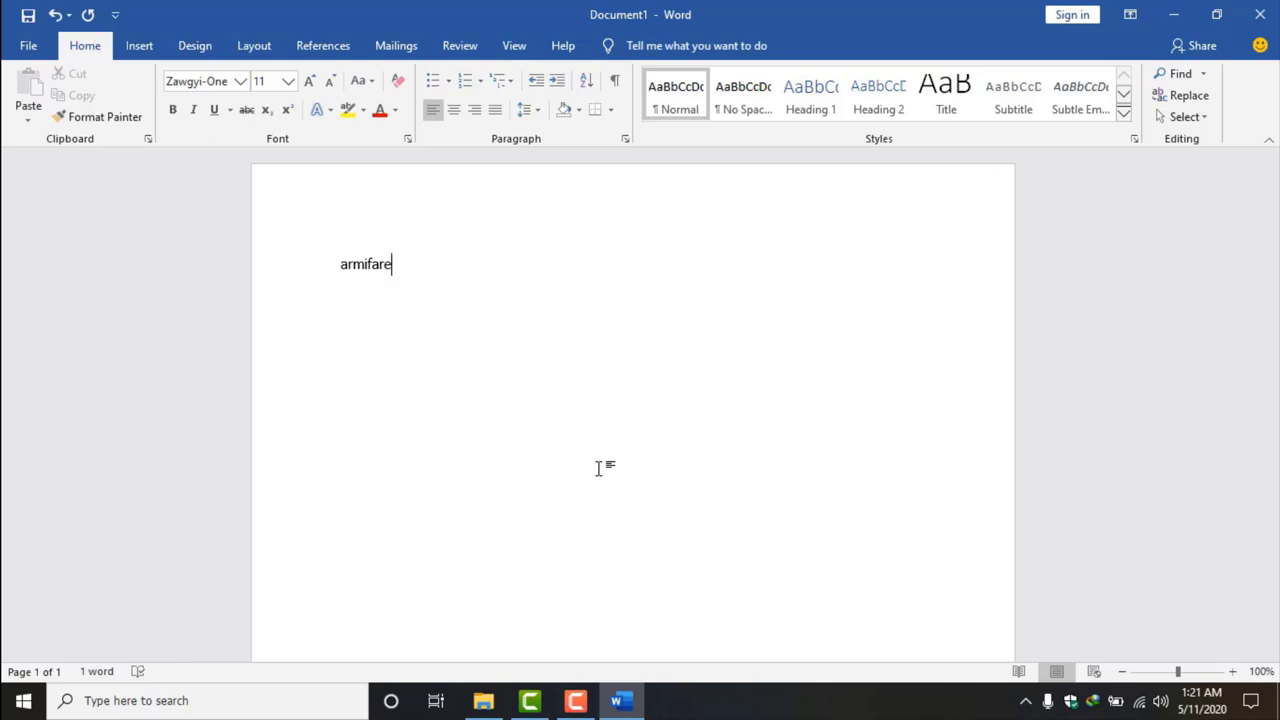
key(BackSpace)
key(BackSpace)
click(1174, 18)
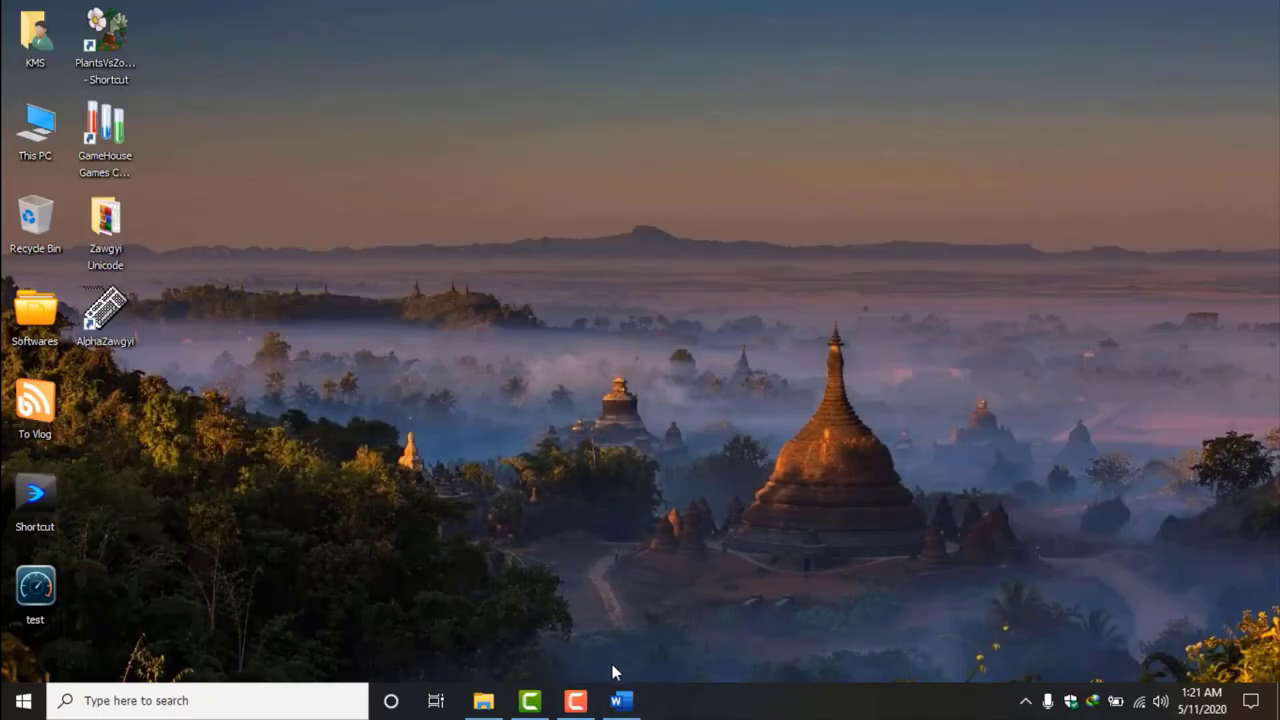
Reopen the Zawgyi Unicode folder on the desktop and select the Zawgyi Font For 64bit archive
double_click(107, 214)
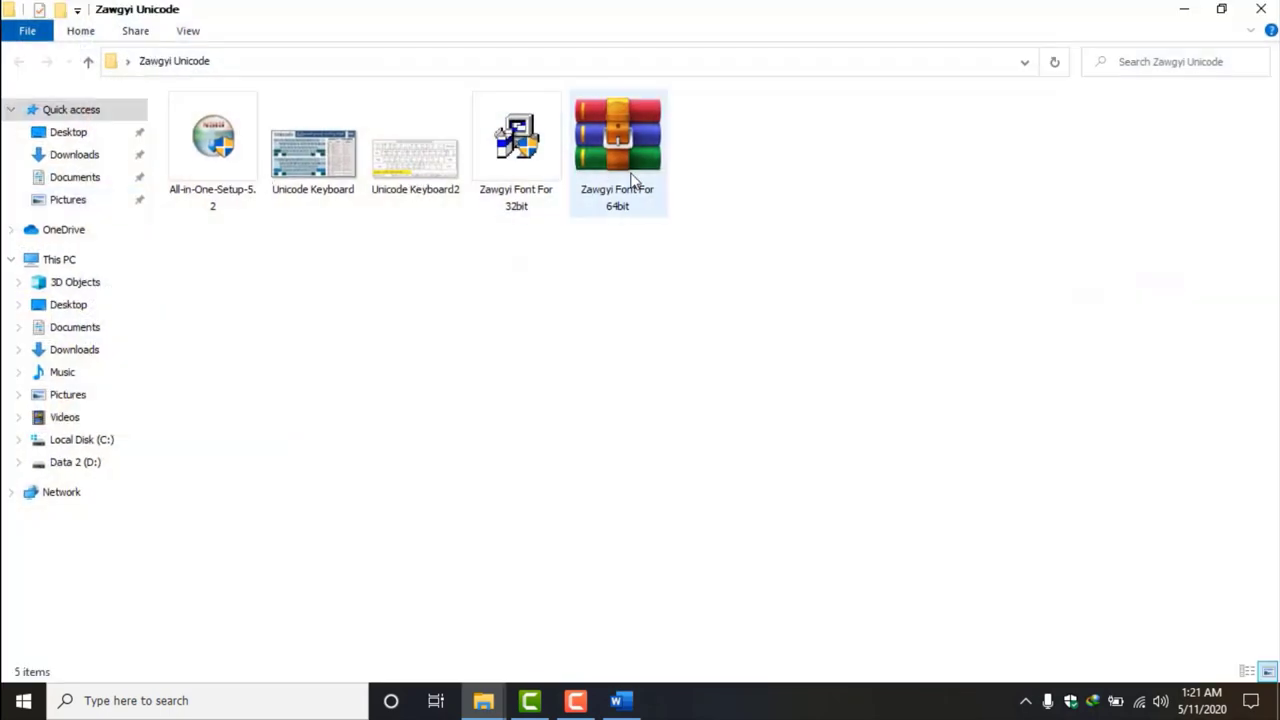
click(601, 173)
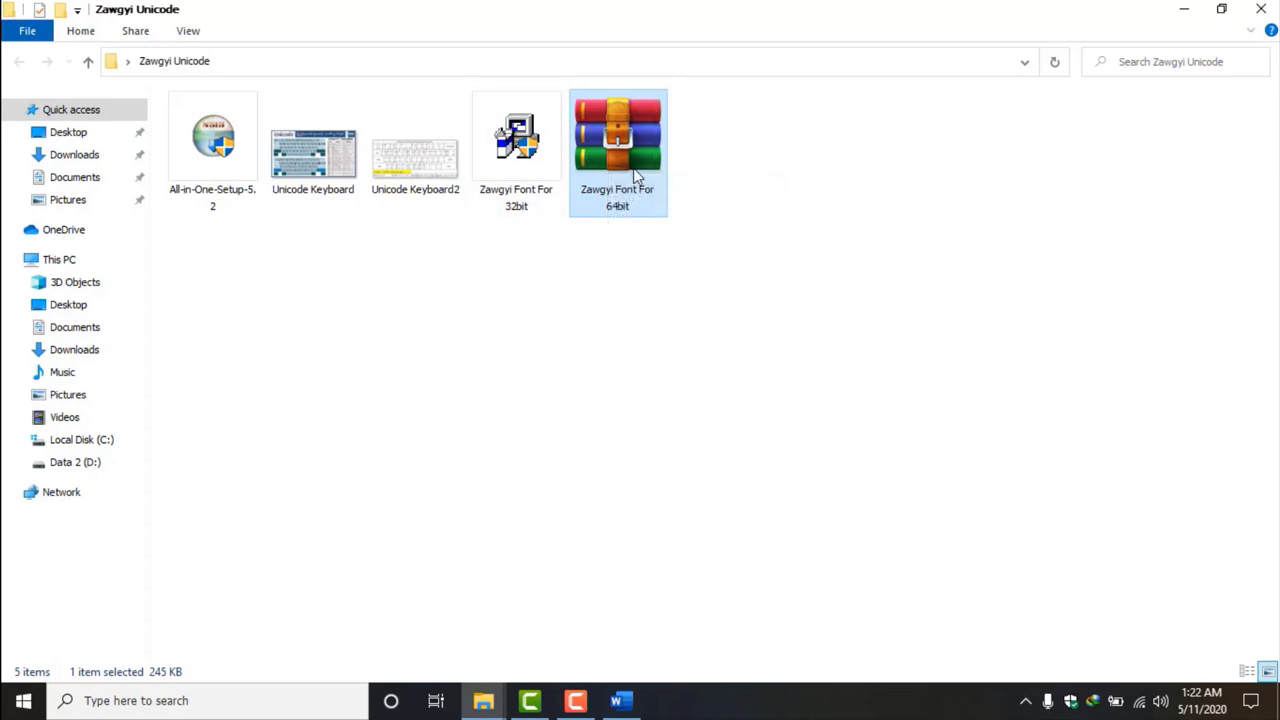
drag(686, 258, 514, 178)
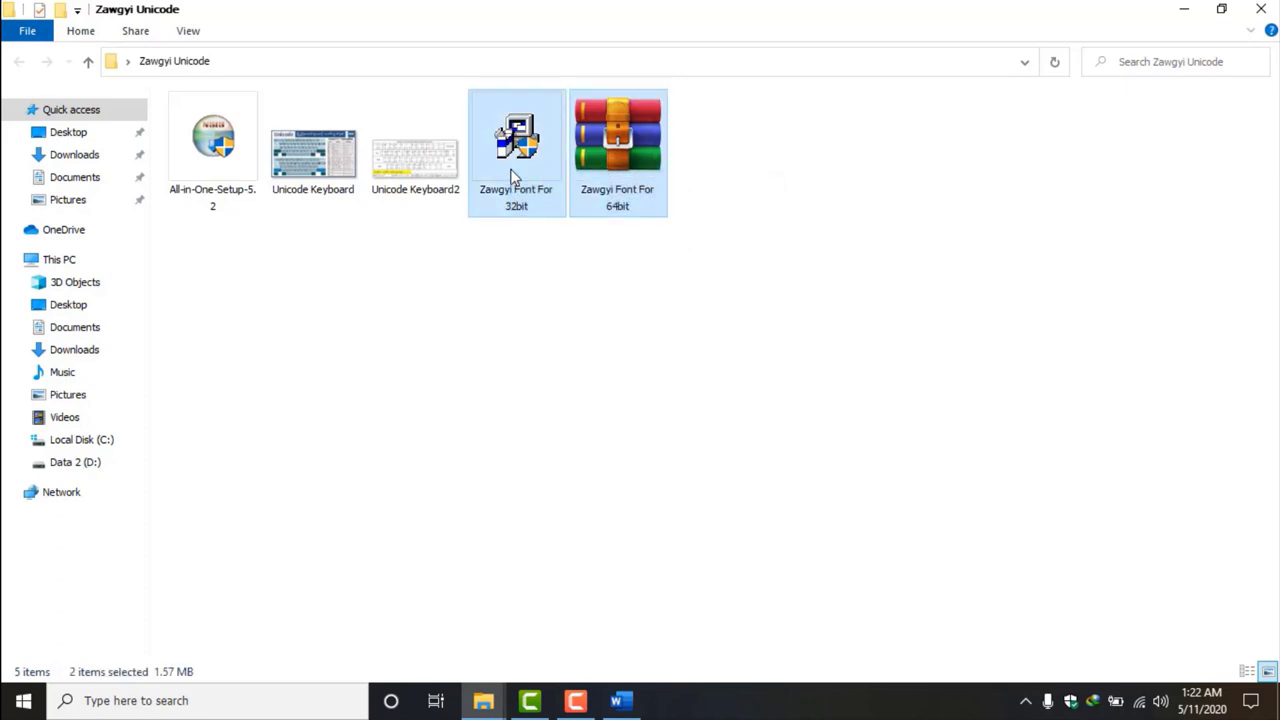
click(514, 178)
click(645, 188)
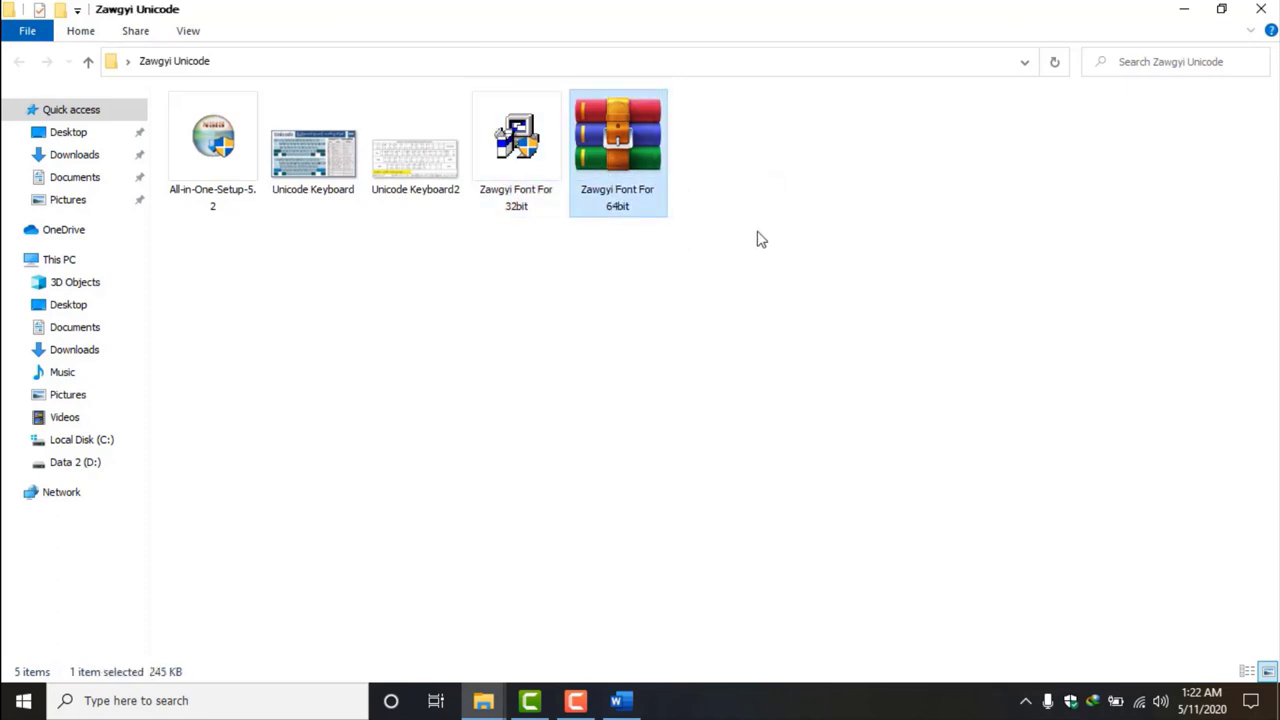
Install Zawgyi Myanmar Unicode L using the 64bit .exe in the Zawgyi Font For 64bit archive, closing the archive and minimizing the folder
double_click(617, 160)
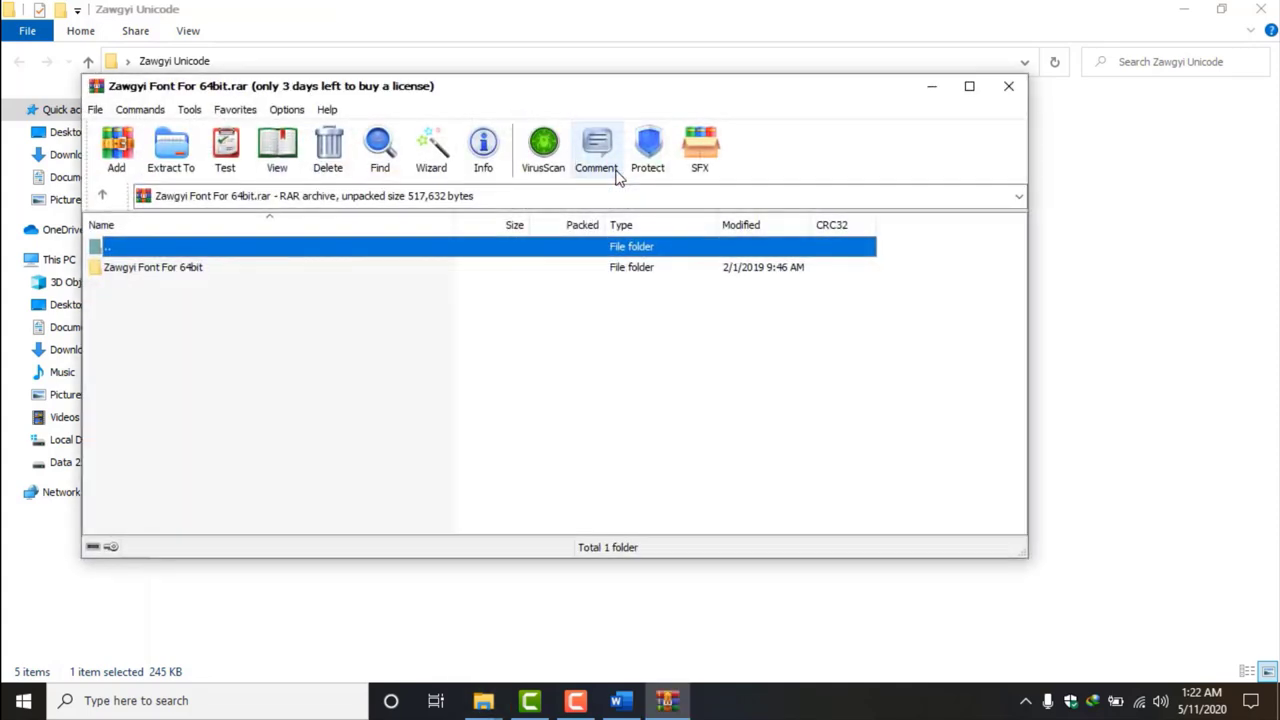
double_click(206, 270)
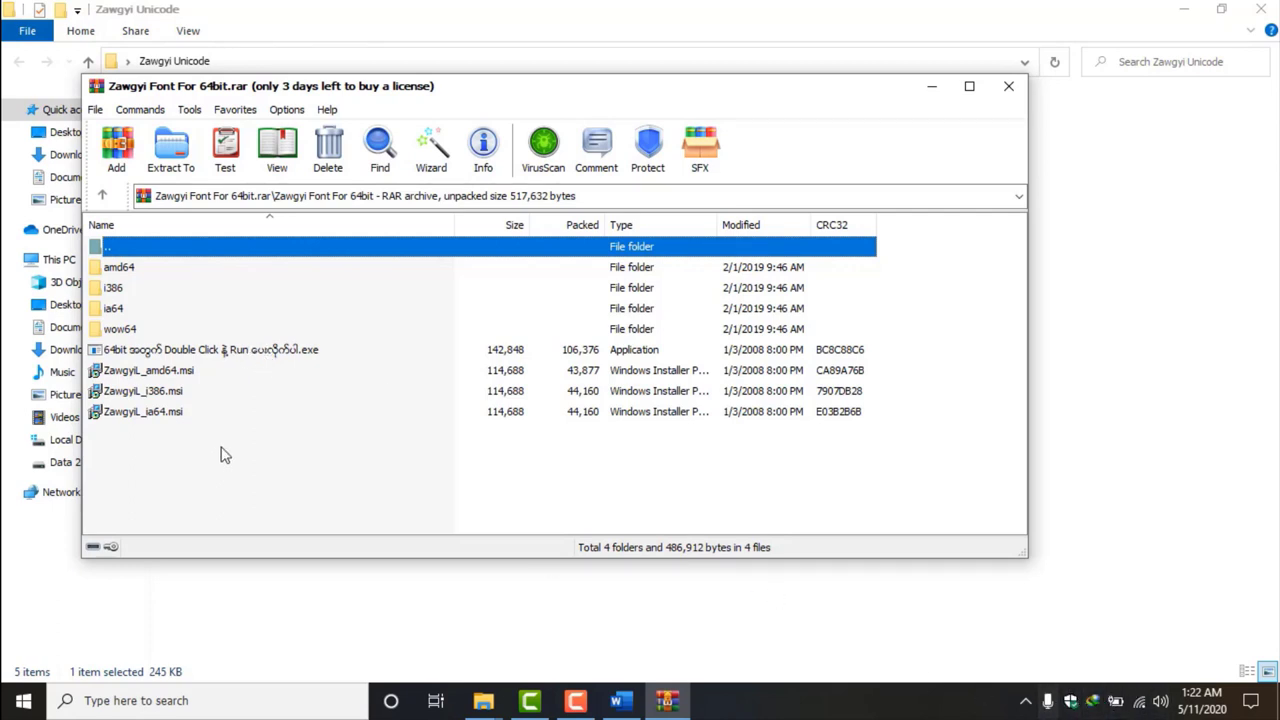
double_click(252, 357)
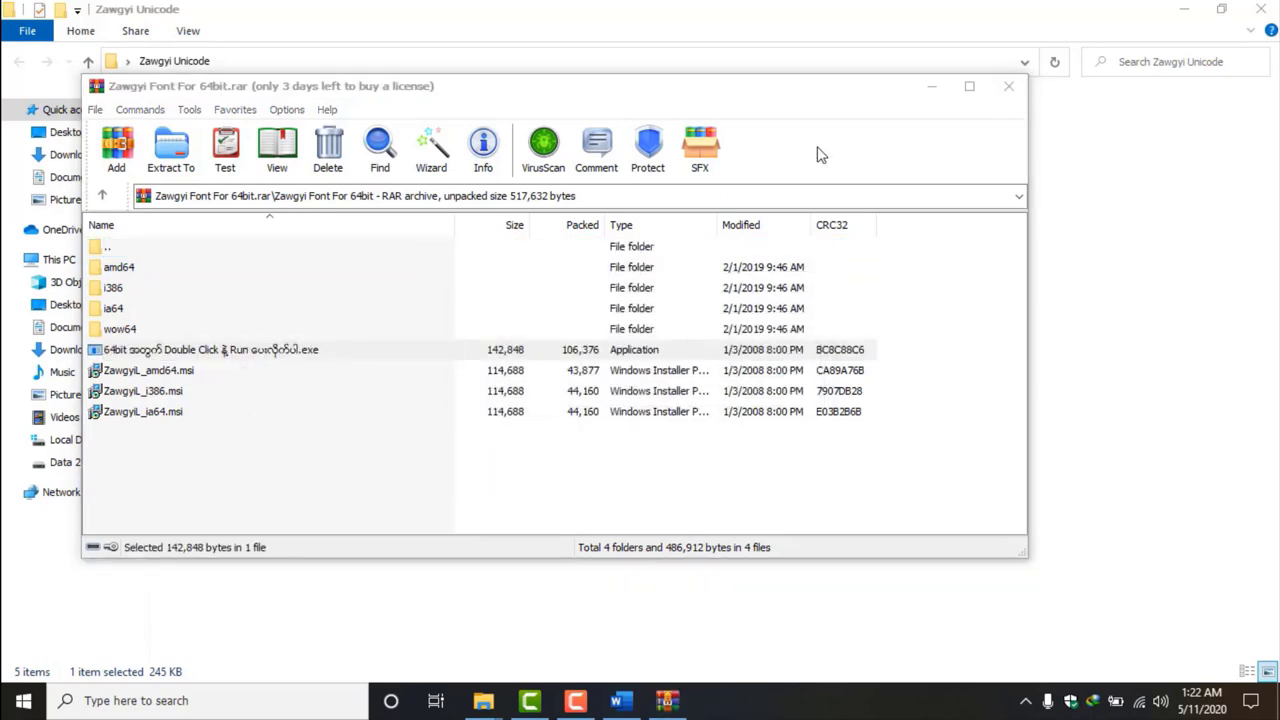
click(1007, 86)
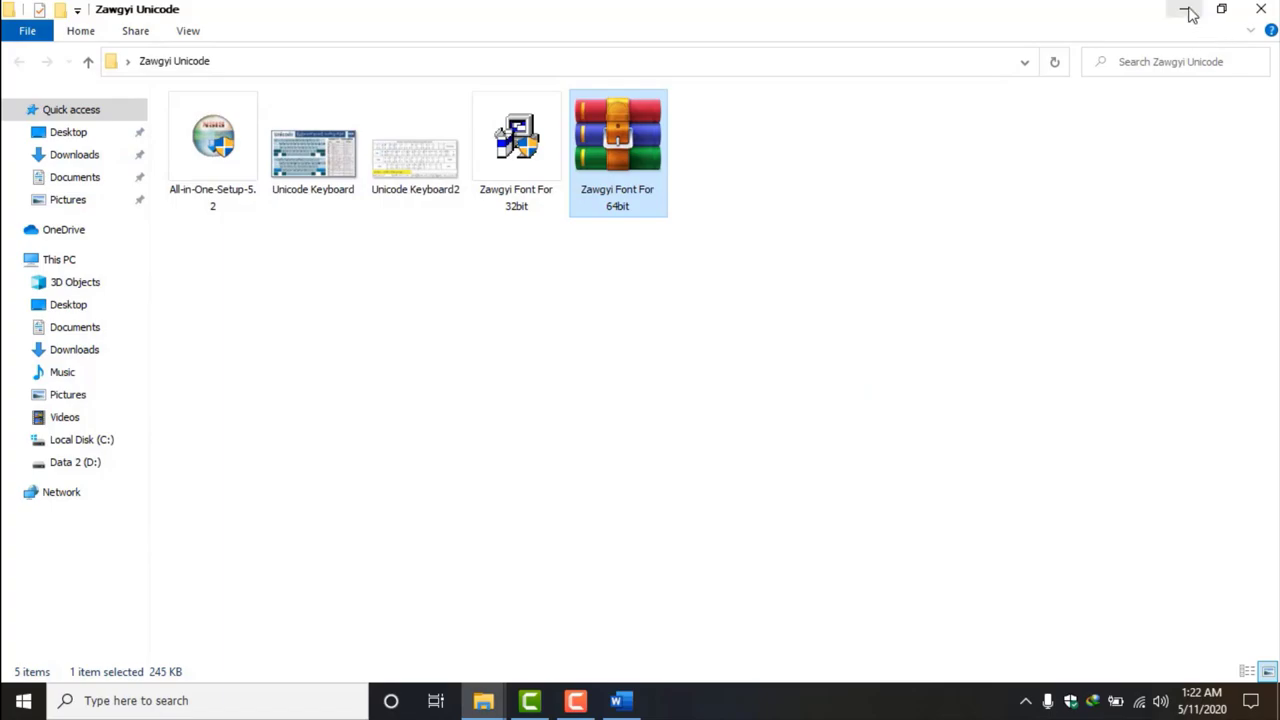
click(1184, 9)
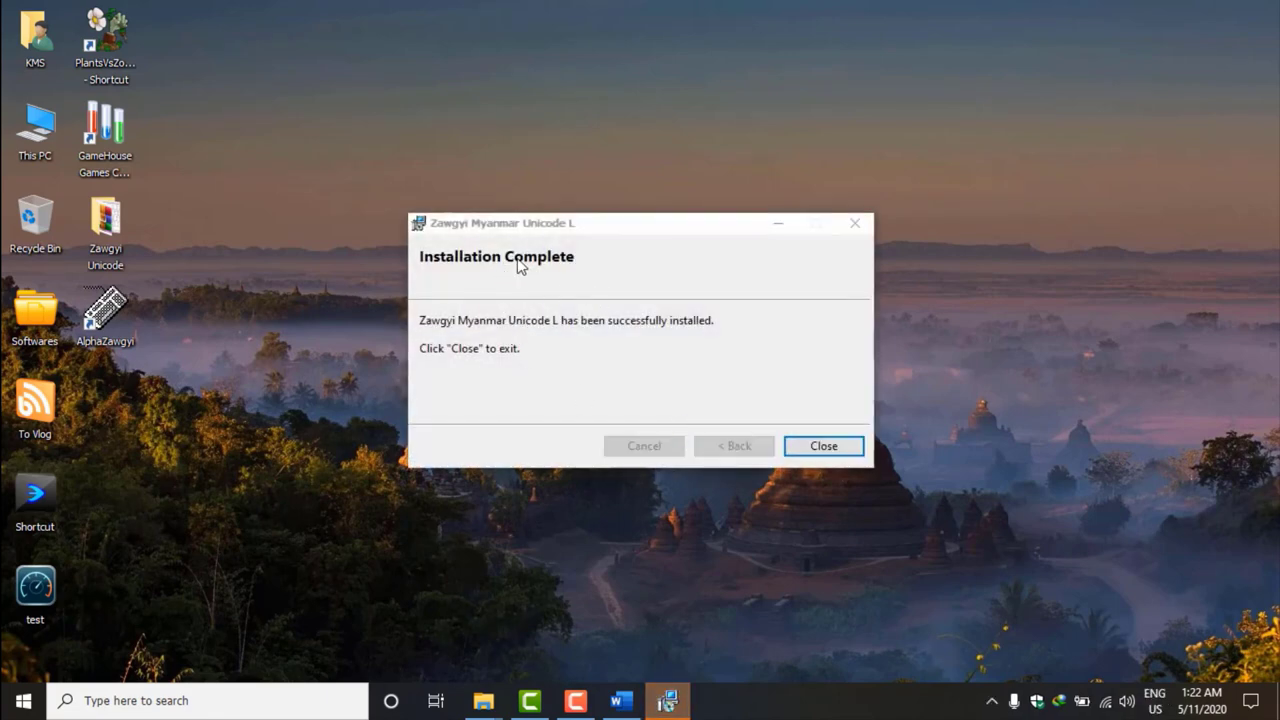
click(822, 446)
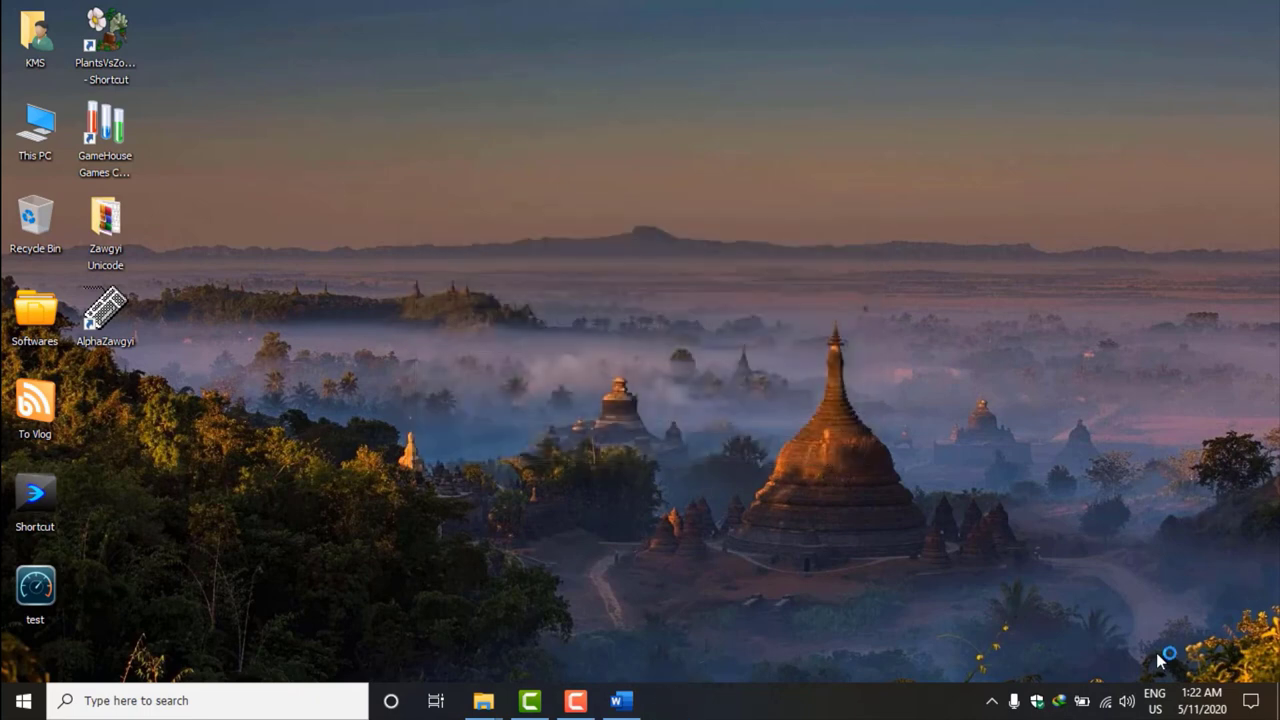
Restore the blank Word document, switch the input layout to Zawgyi Myanmar Unicode L, and enter "မောင်" on the first line
click(1155, 700)
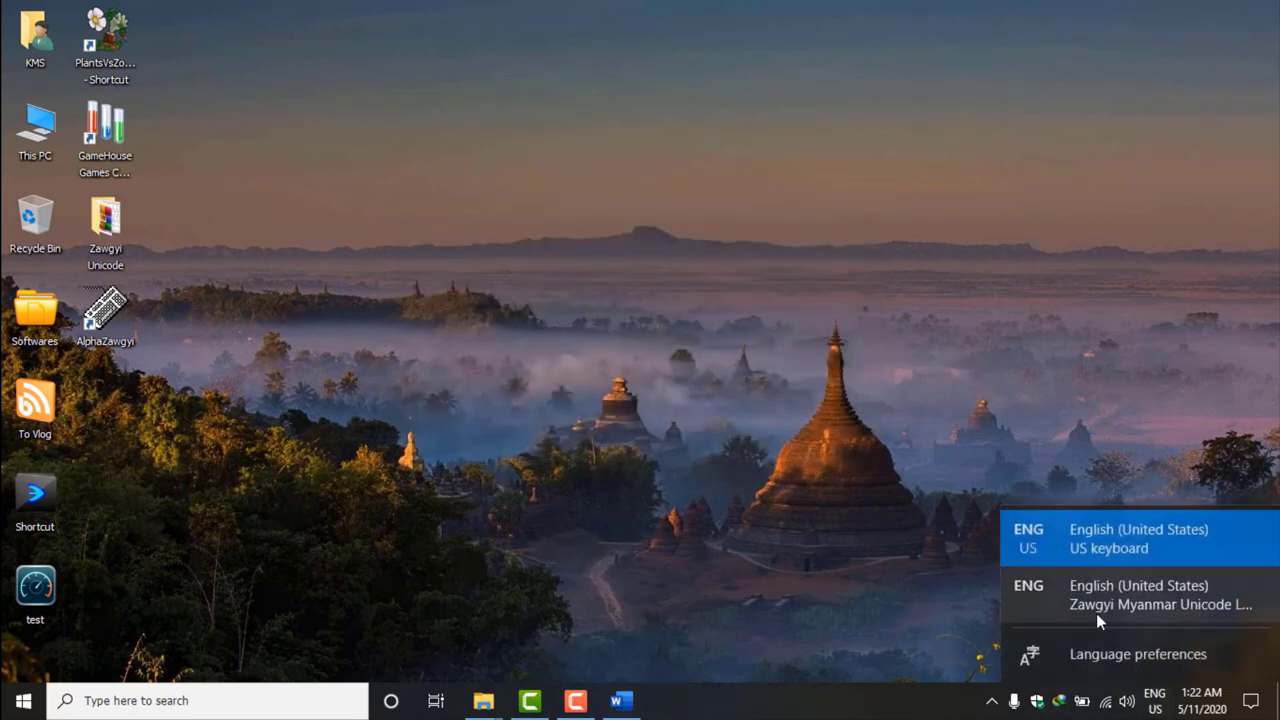
click(753, 538)
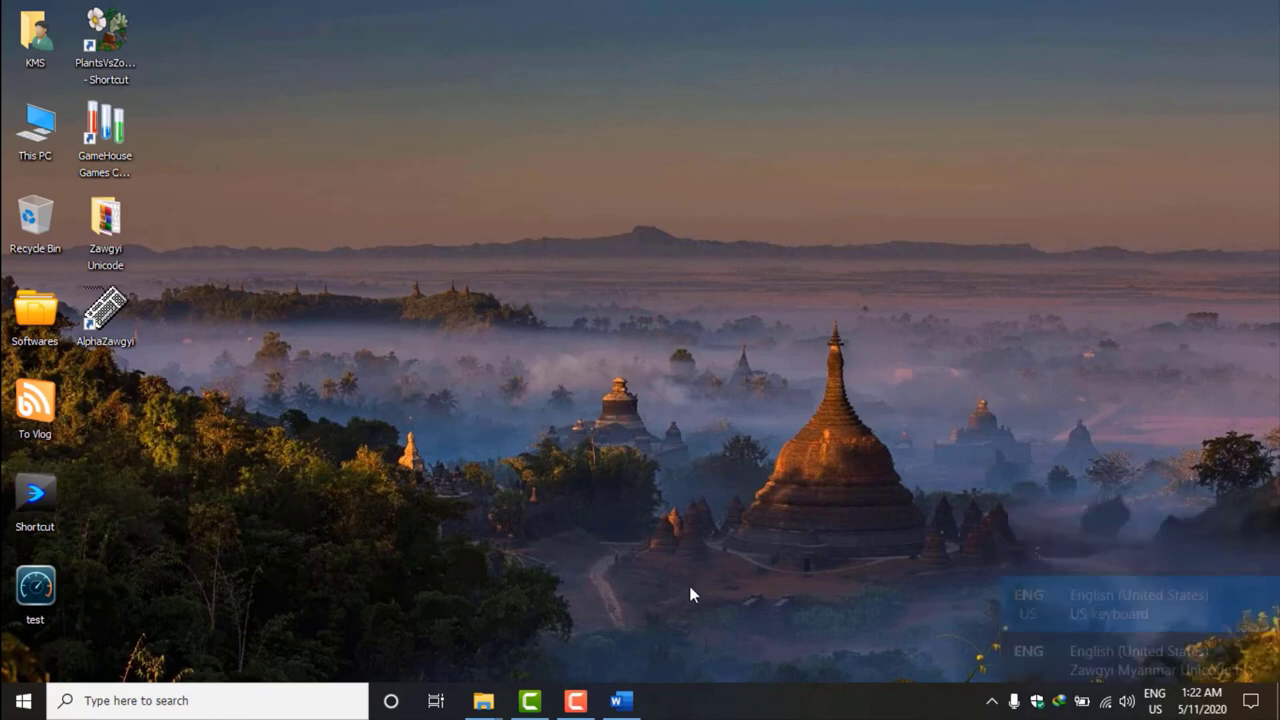
click(621, 701)
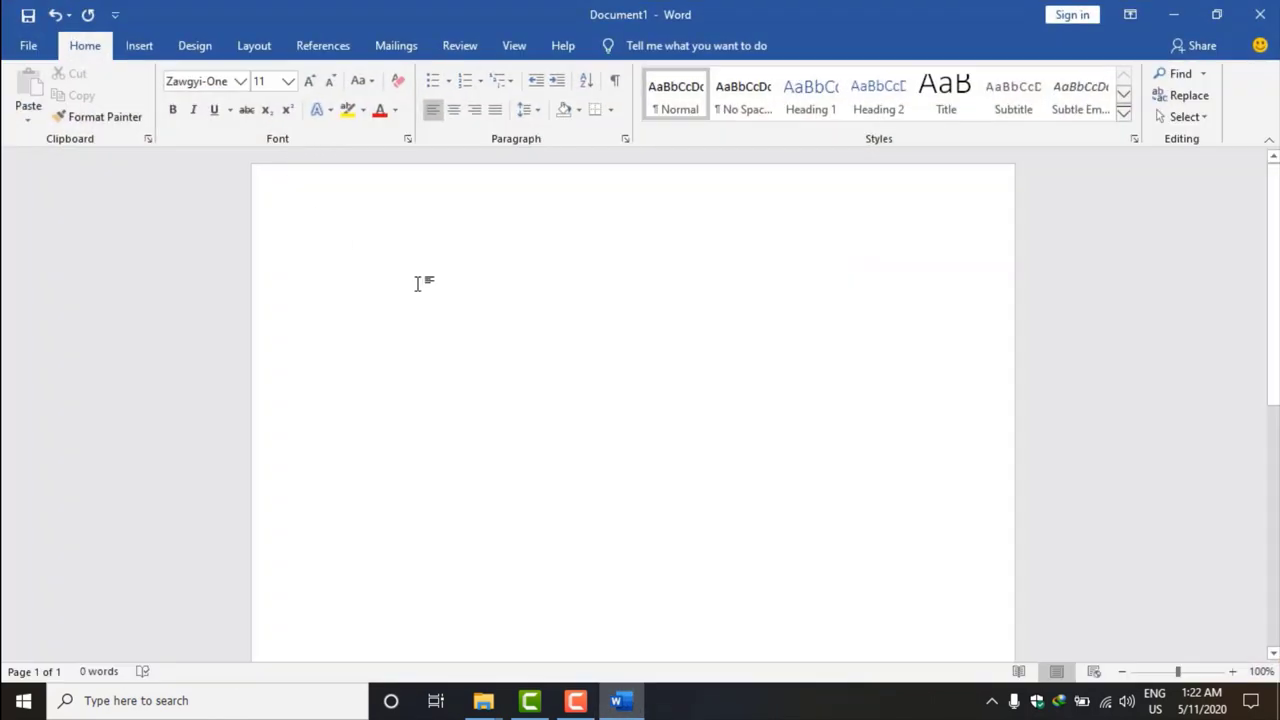
click(1155, 700)
click(1095, 592)
text(ေတာင္)
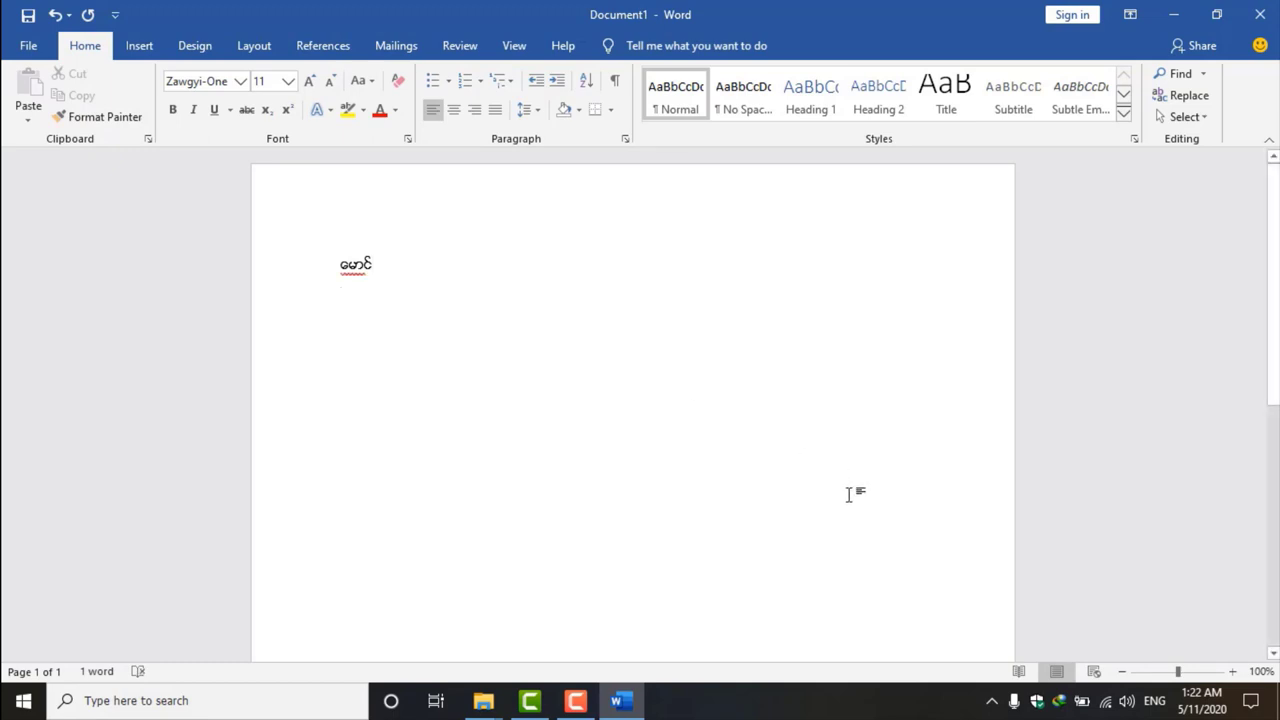
On the second line, enter "Hello" using the US keyboard layout, followed by "မောင်" using the Zawgyi Myanmar Unicode L layout
click(1154, 701)
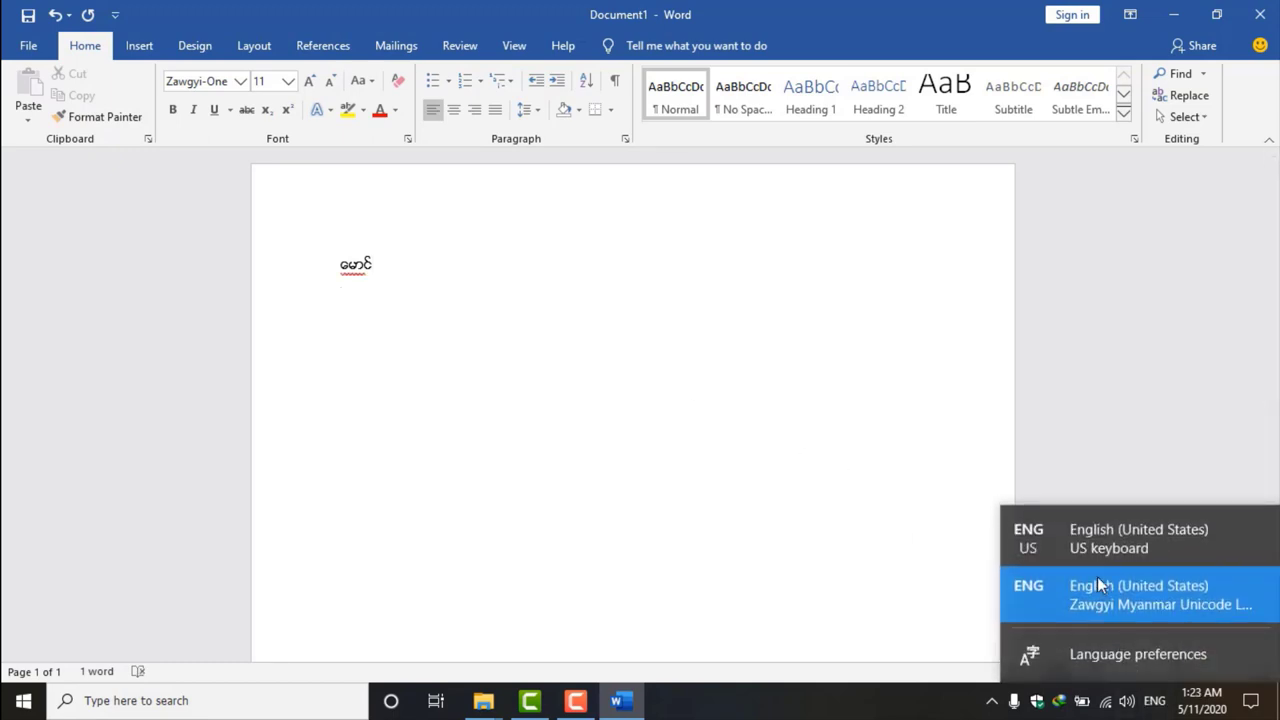
click(1087, 547)
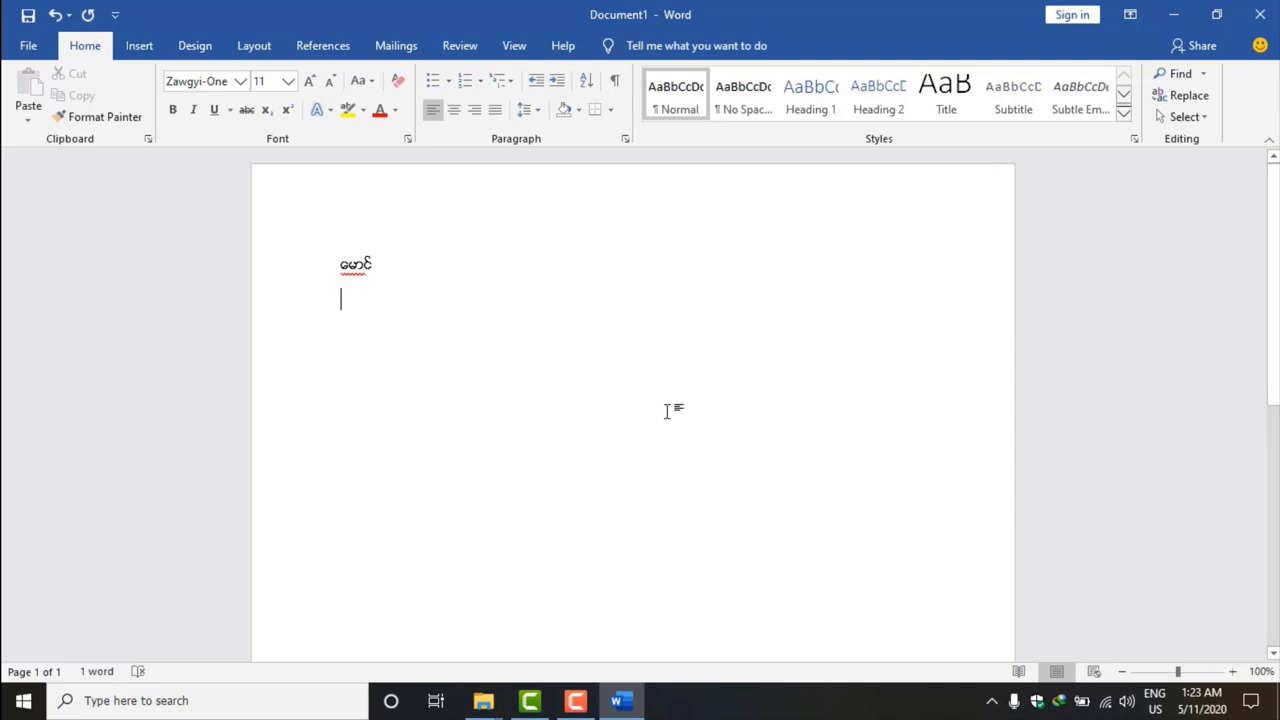
text(mg)
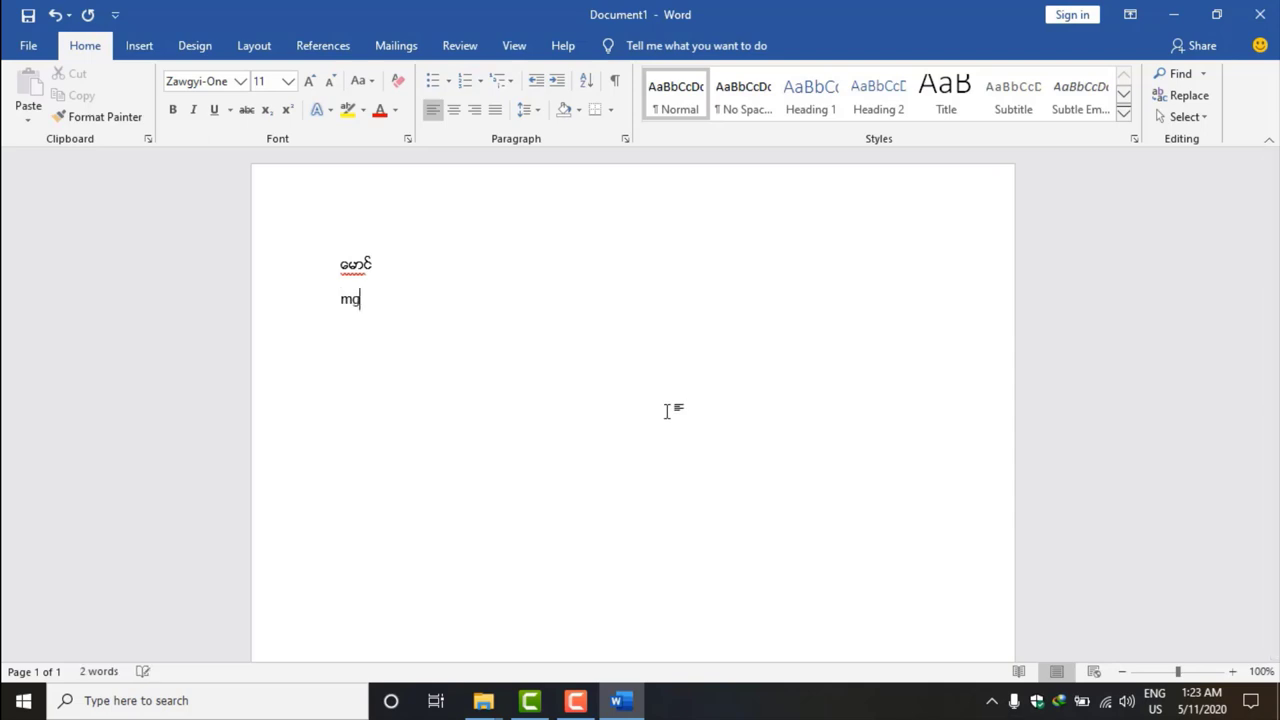
key(BackSpace)
text(Hello)
key(super+space)
text(ေမာင္)
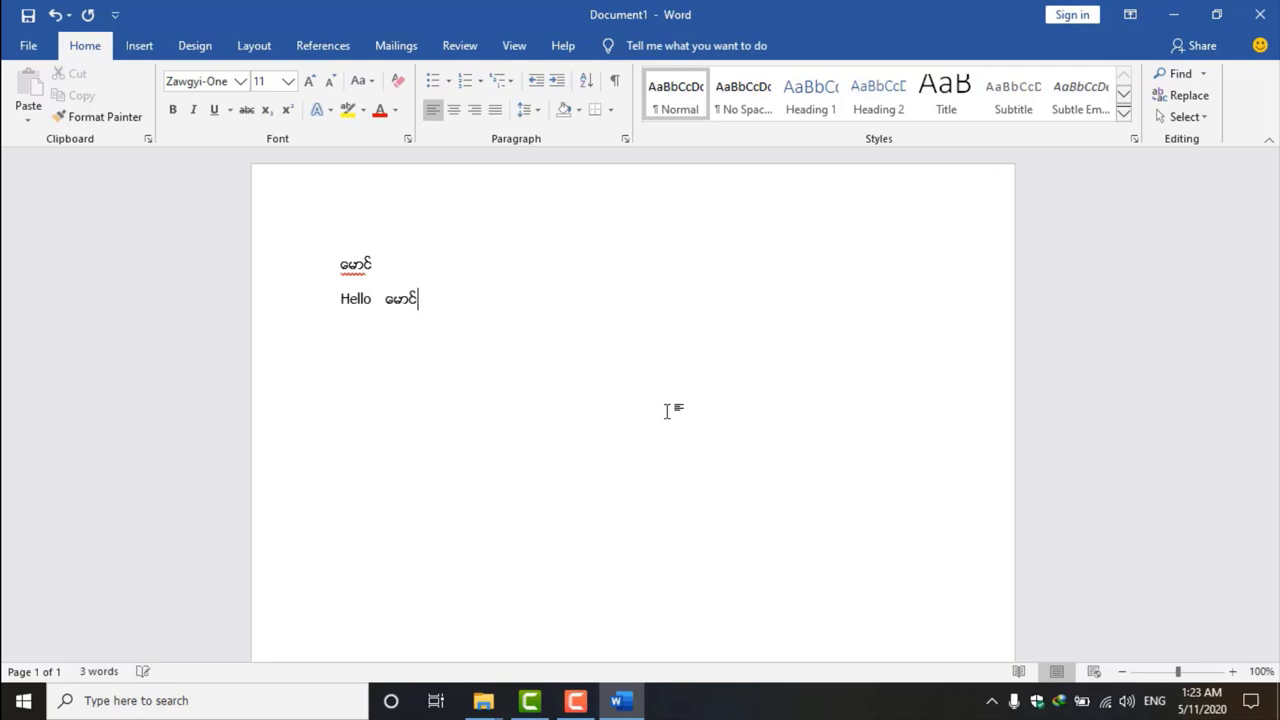
Erase all the test text so the document is empty
key(BackSpace)
key(BackSpace)
key(BackSpace)
key(BackSpace)
key(BackSpace)
key(BackSpace)
key(BackSpace)
key(BackSpace)
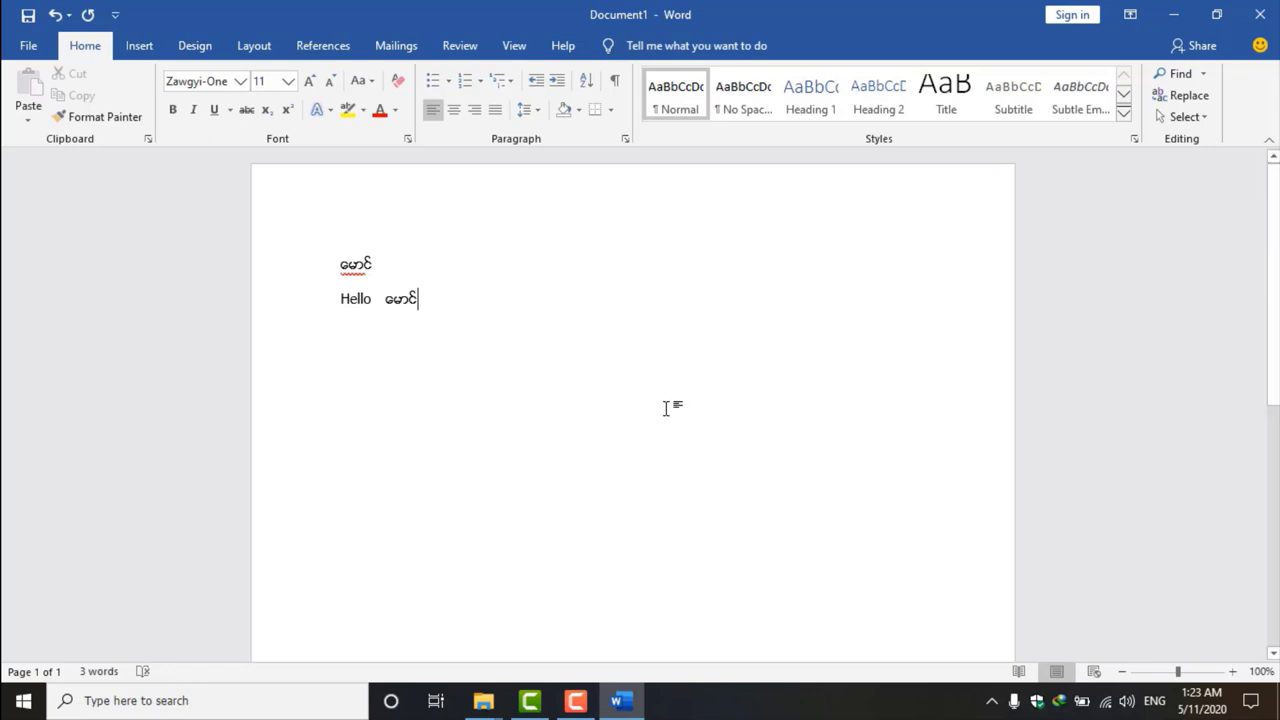
key(BackSpace)
key(BackSpace)
key(BackSpace)
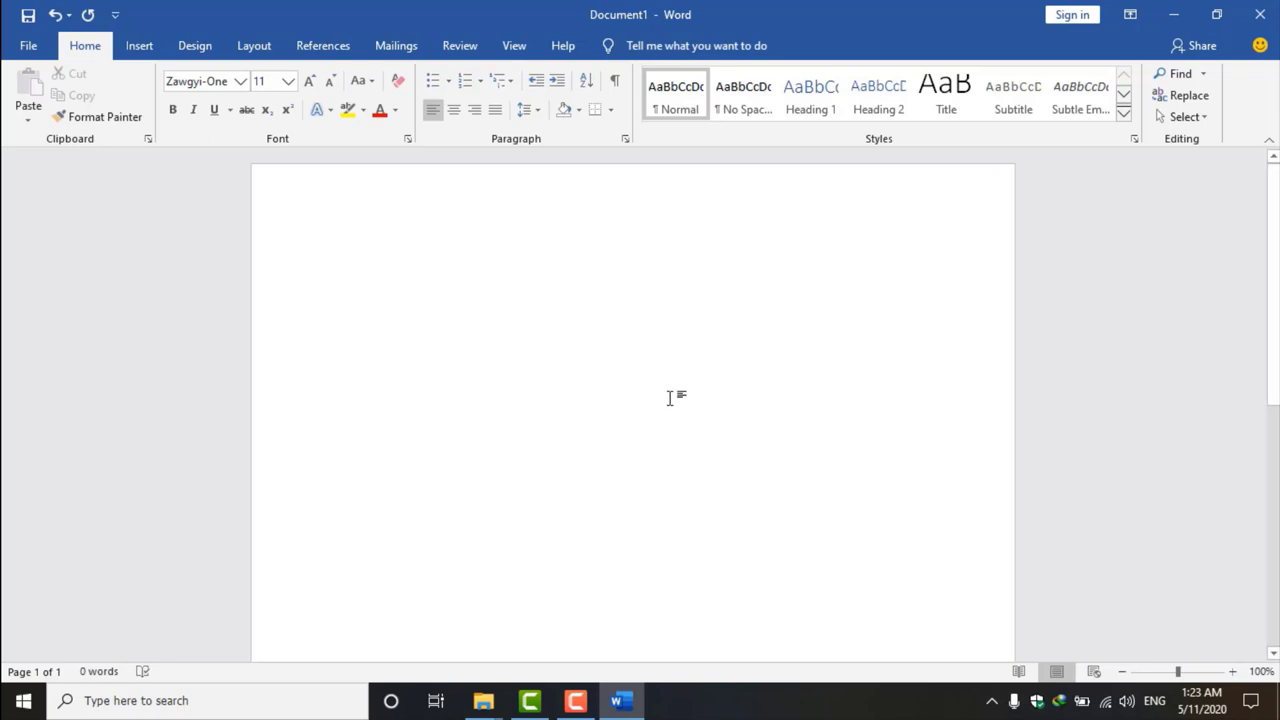
Test single Myanmar characters in the empty document, and close Word without saving the changes
text(8)
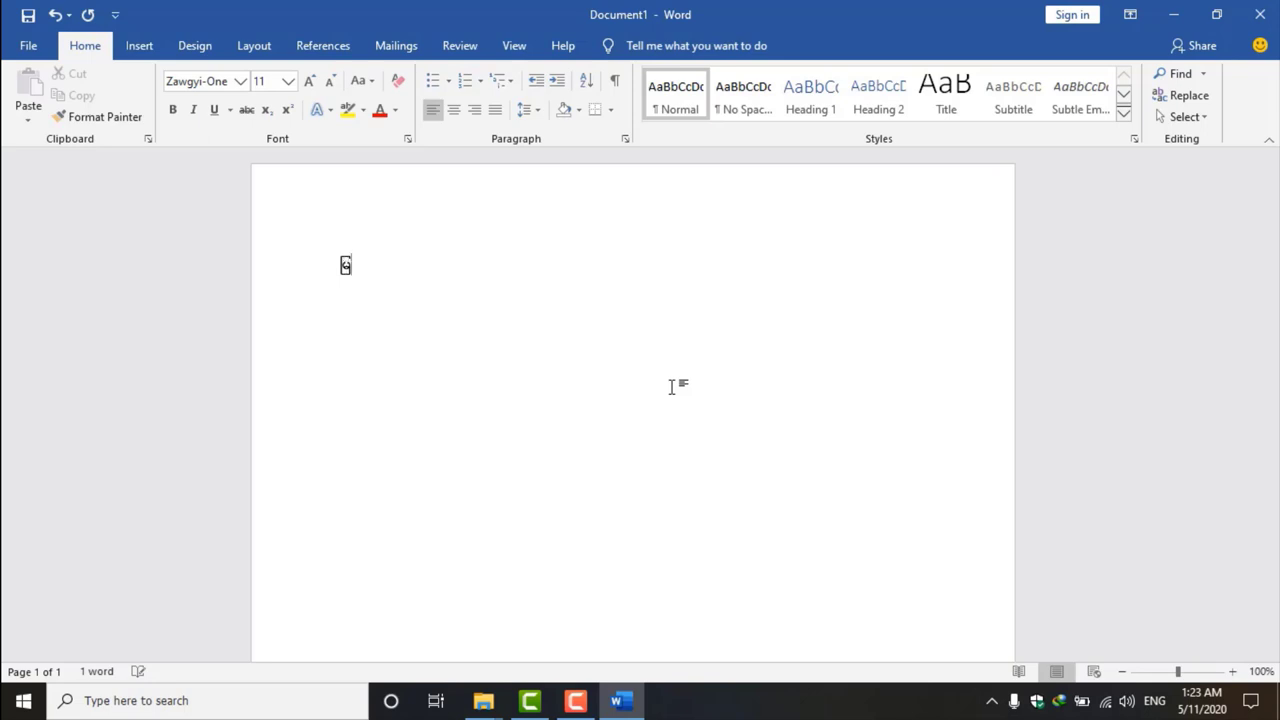
key(BackSpace)
text(8)
click(1260, 14)
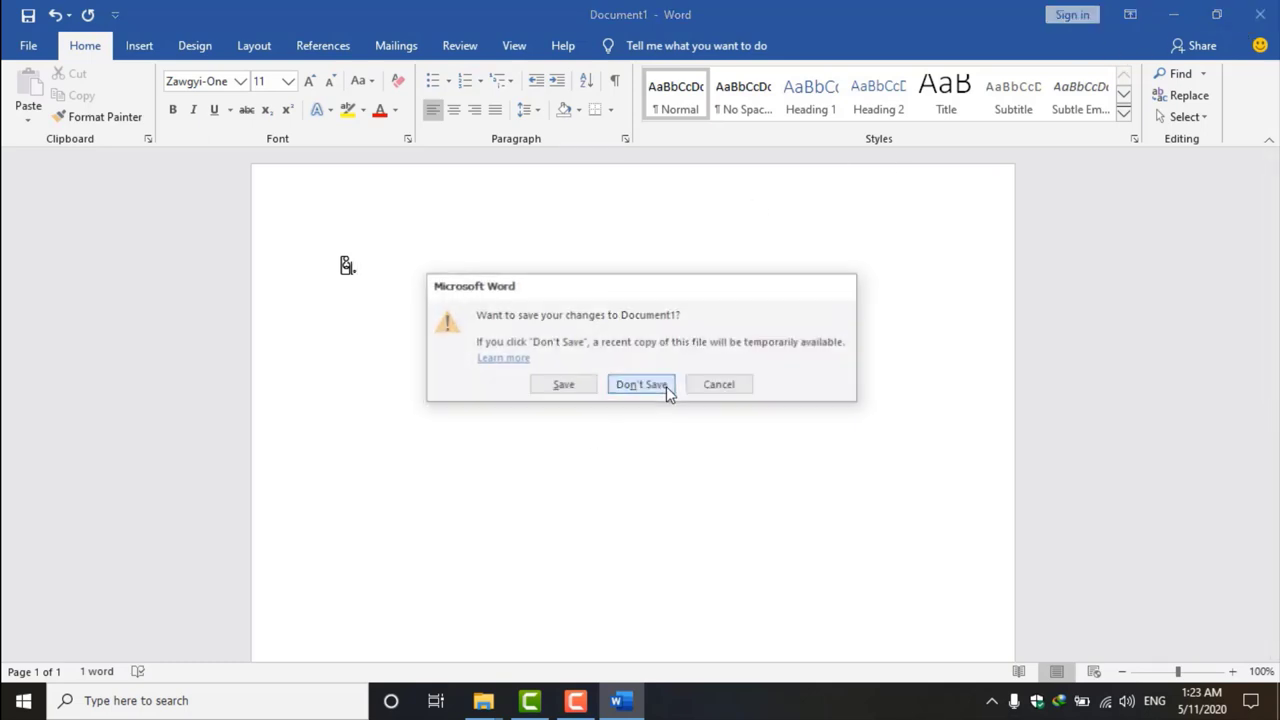
click(666, 386)
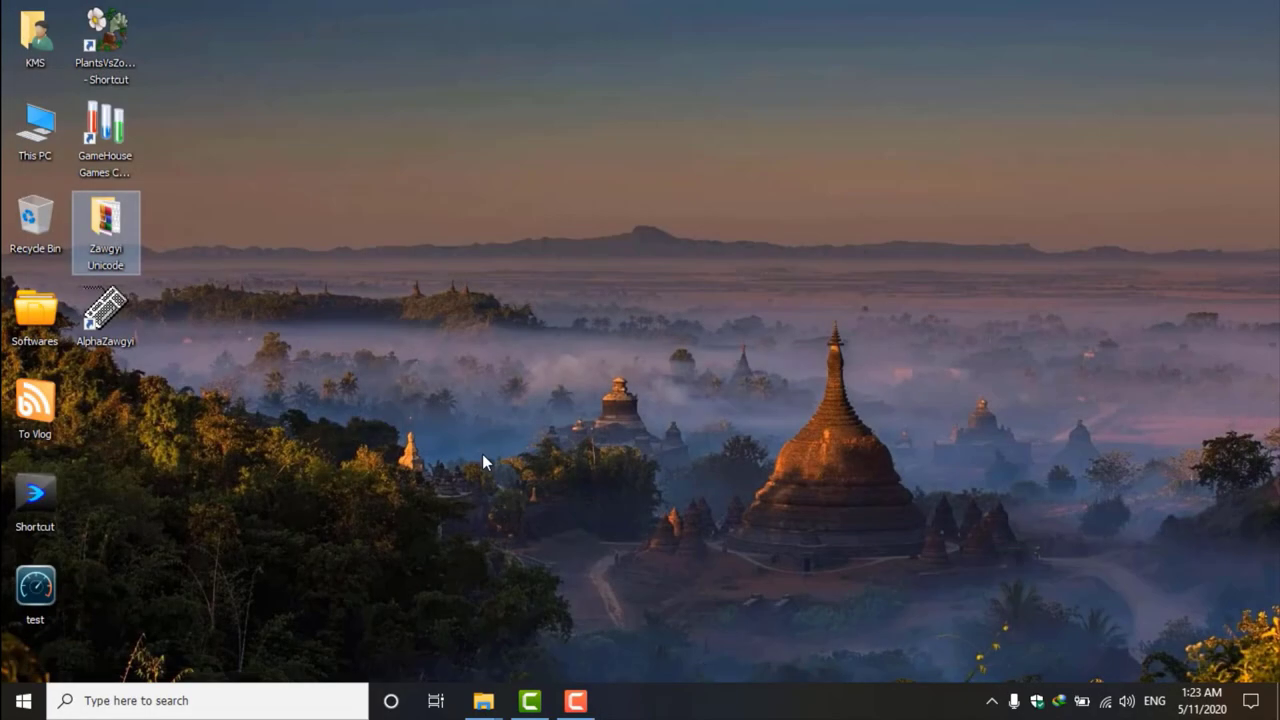
Reopen the Zawgyi Unicode folder on the desktop, maximize its window, and review the 32bit and 64bit Zawgyi font files
double_click(100, 222)
click(560, 200)
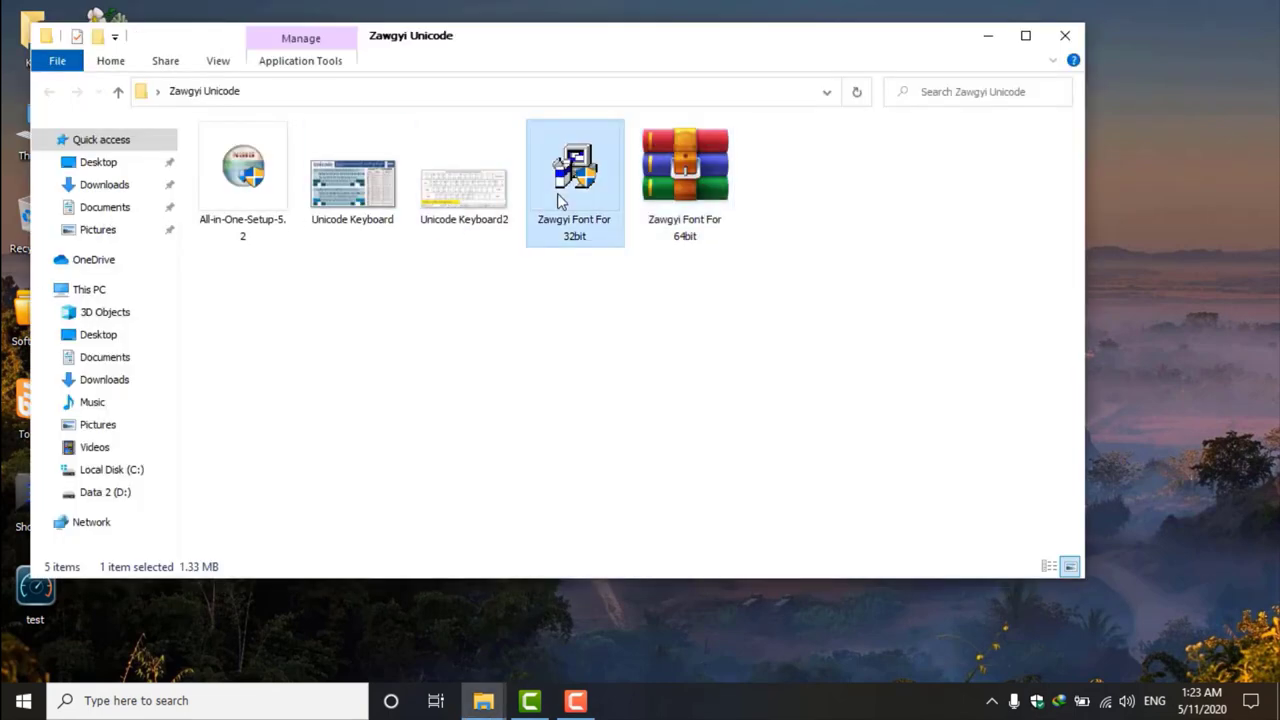
click(1020, 38)
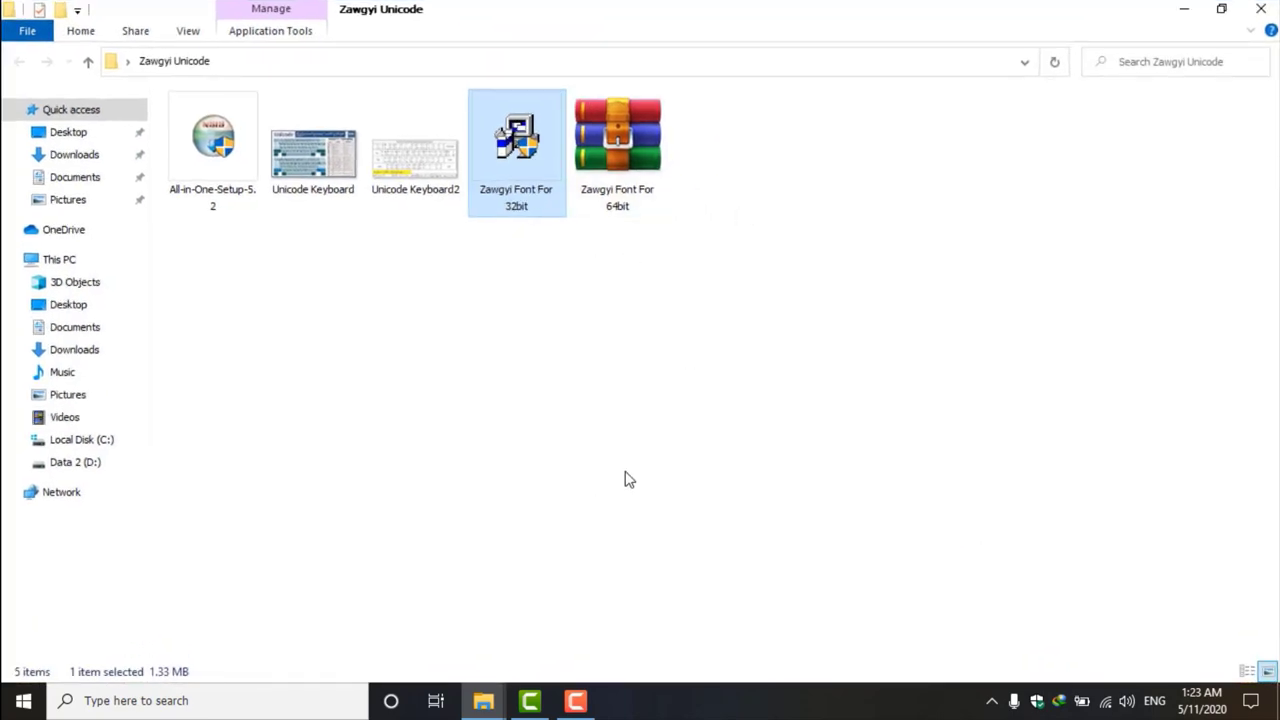
click(967, 545)
click(643, 197)
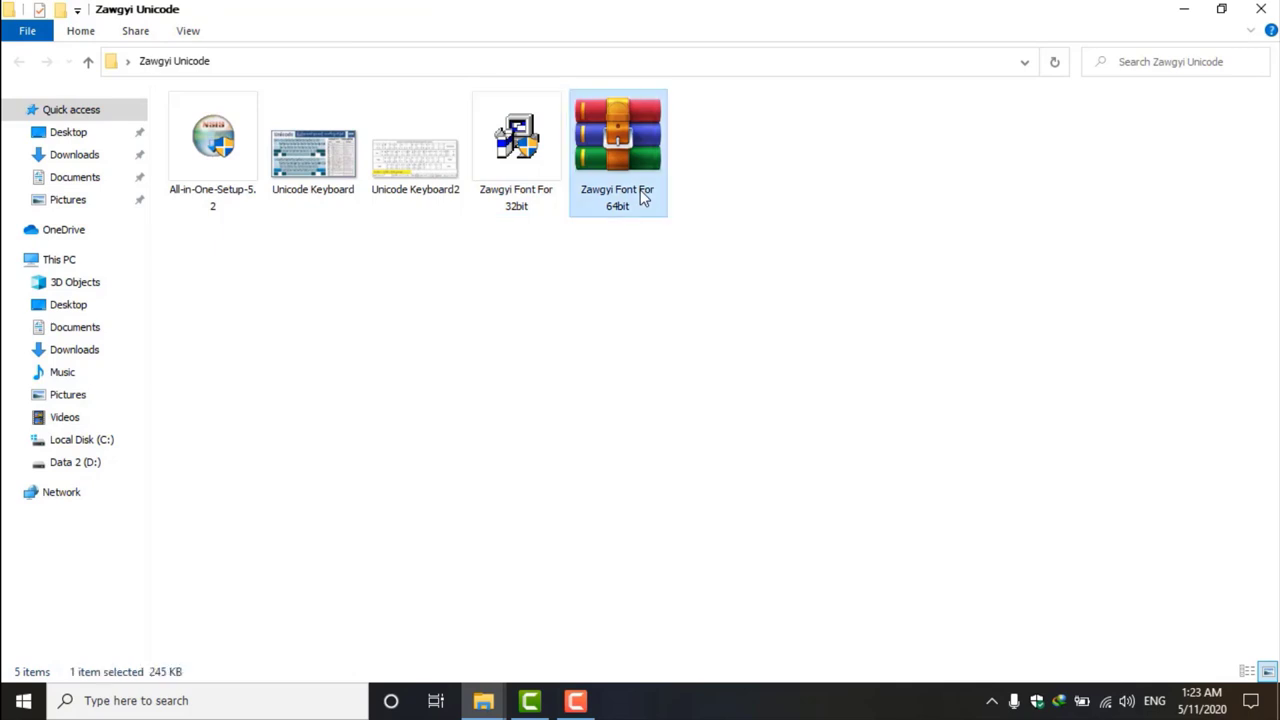
click(532, 163)
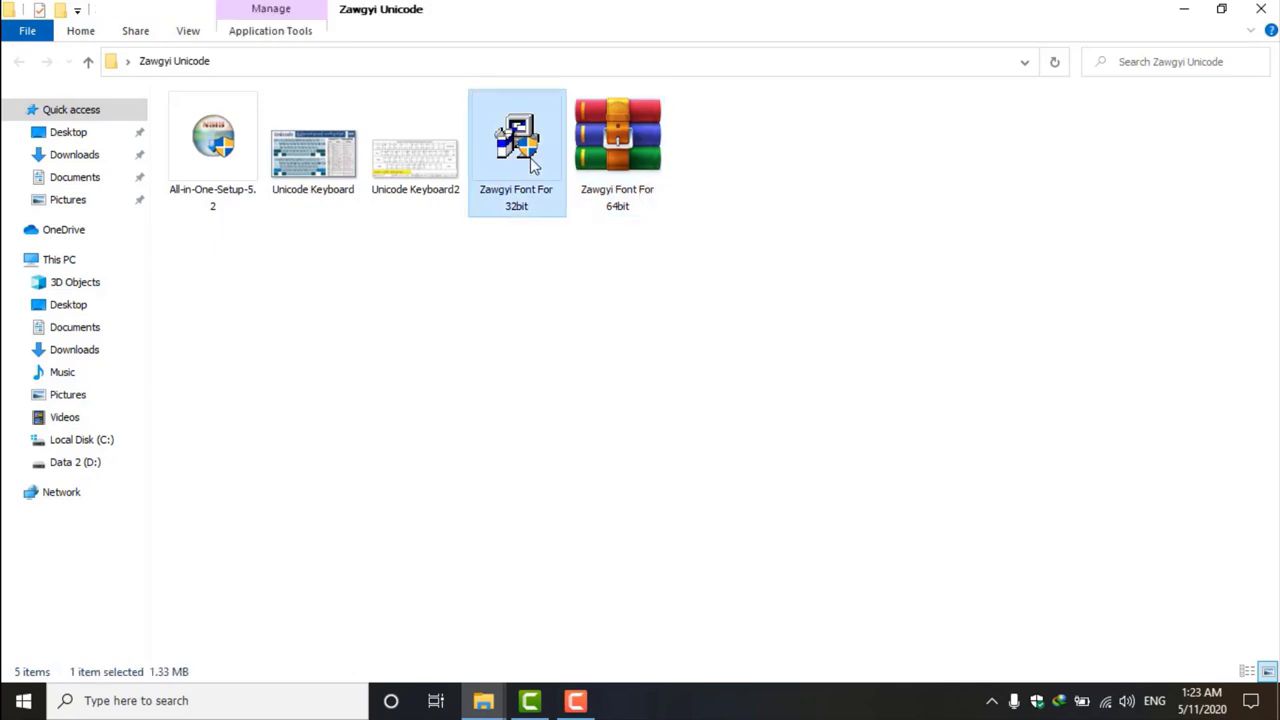
Examine the contents of the Zawgyi Font For 64bit archive, close the archive and the folder, and refresh the desktop
double_click(605, 175)
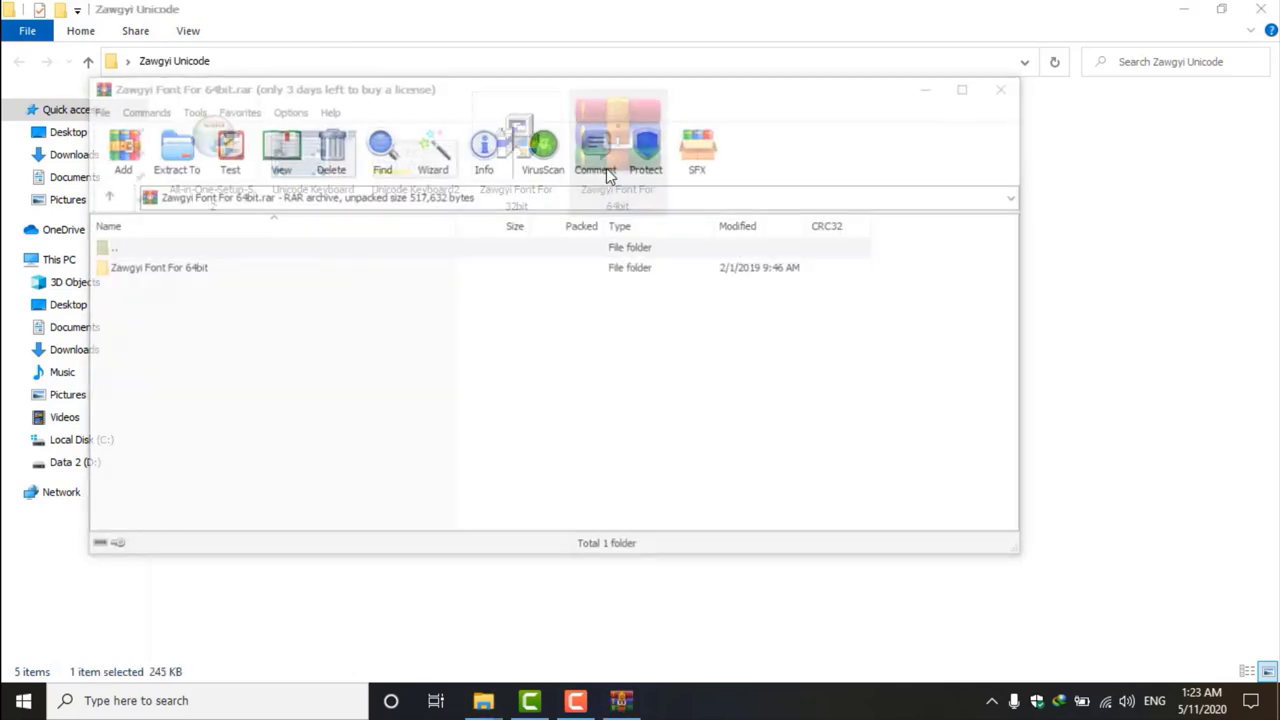
double_click(207, 267)
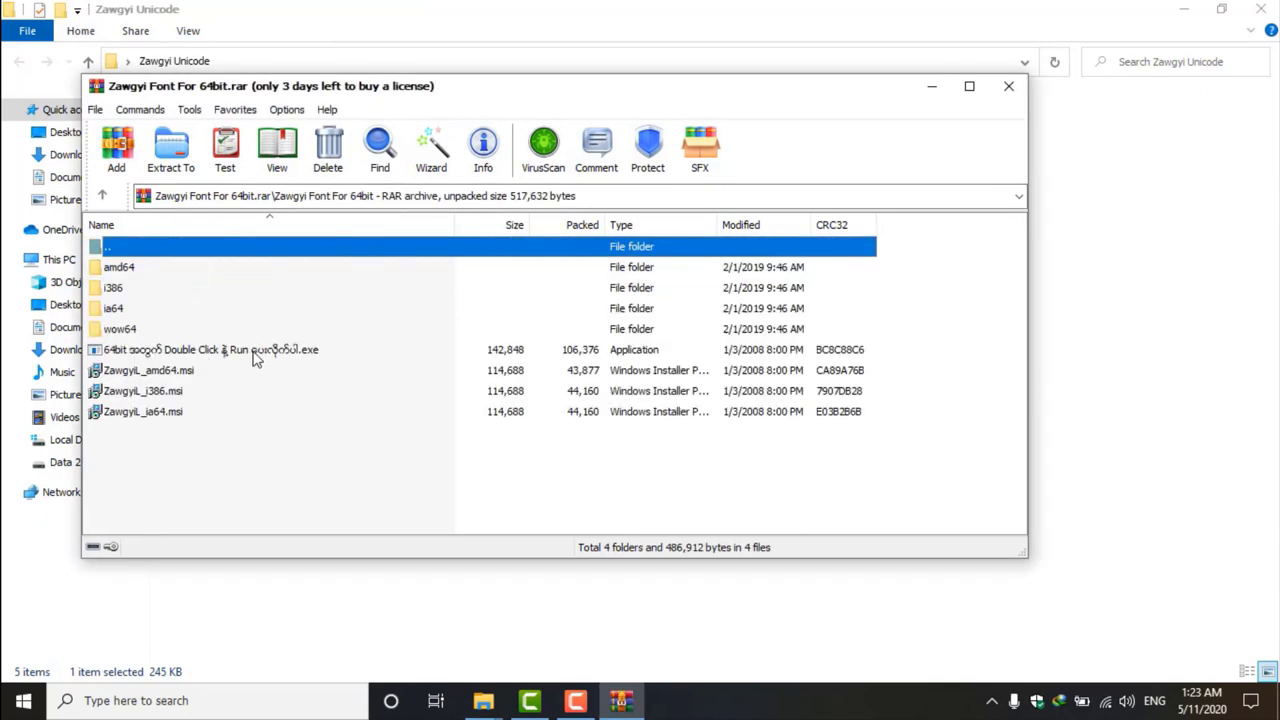
click(1008, 88)
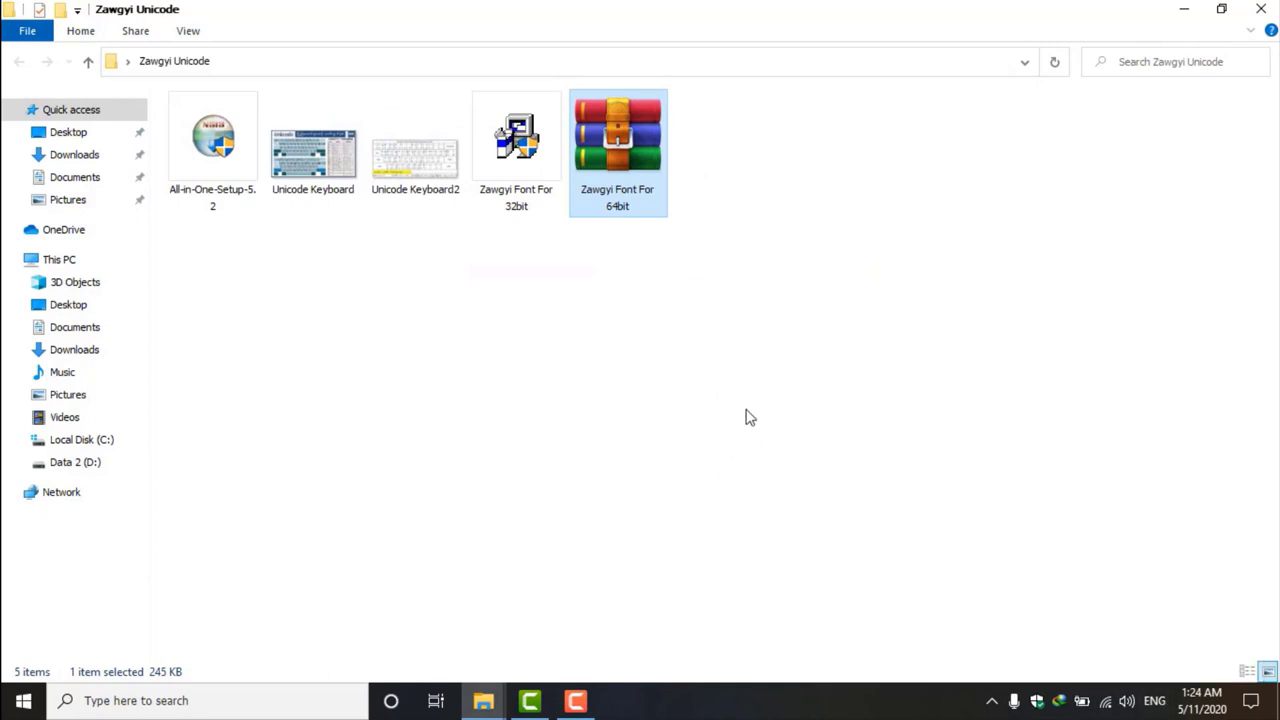
click(1259, 10)
right_click(751, 206)
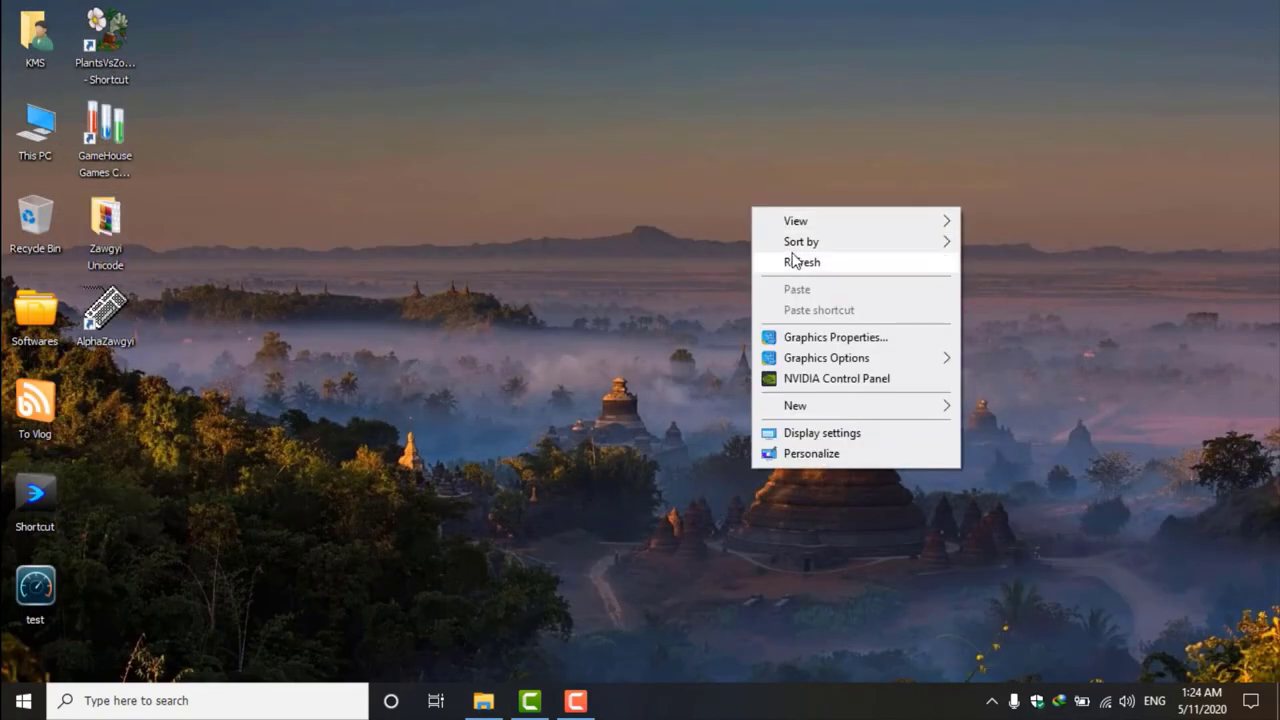
click(791, 261)
Run All-in-One-Setup-5.2 from the Zawgyi Unicode folder and install the Pyidaungsu Fonts and KeyMagic Keyboard components
double_click(120, 215)
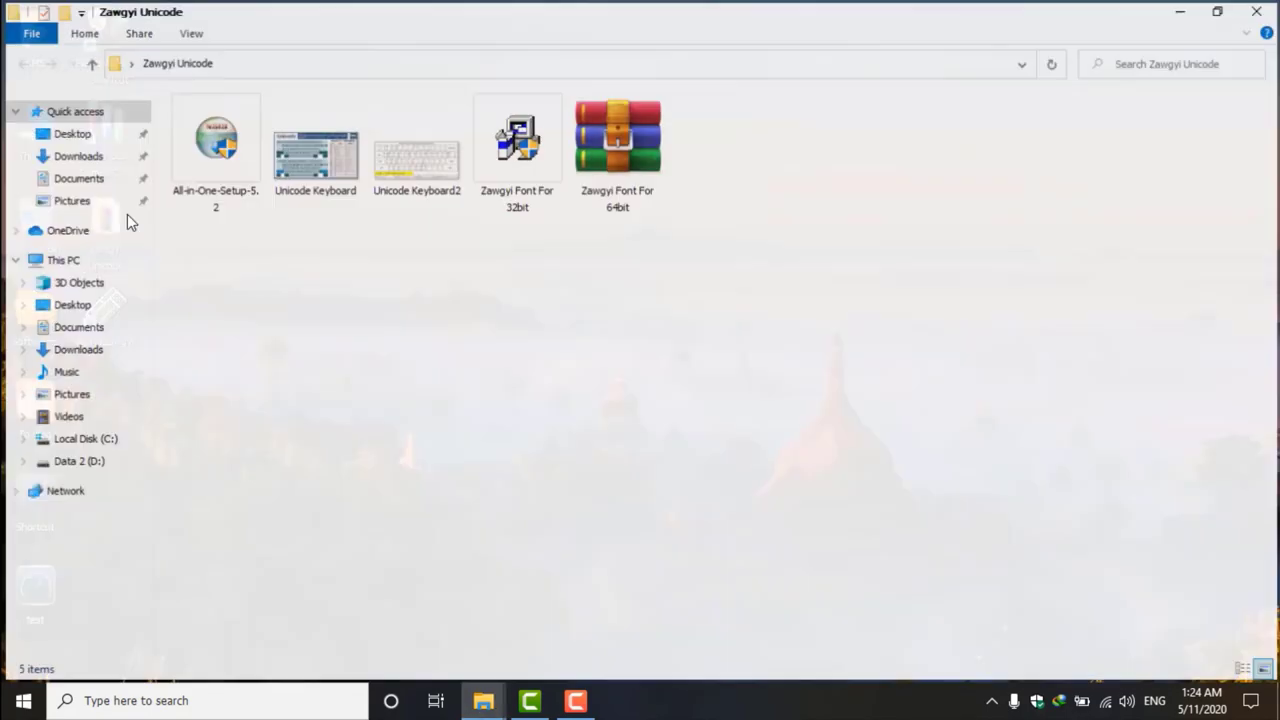
click(218, 164)
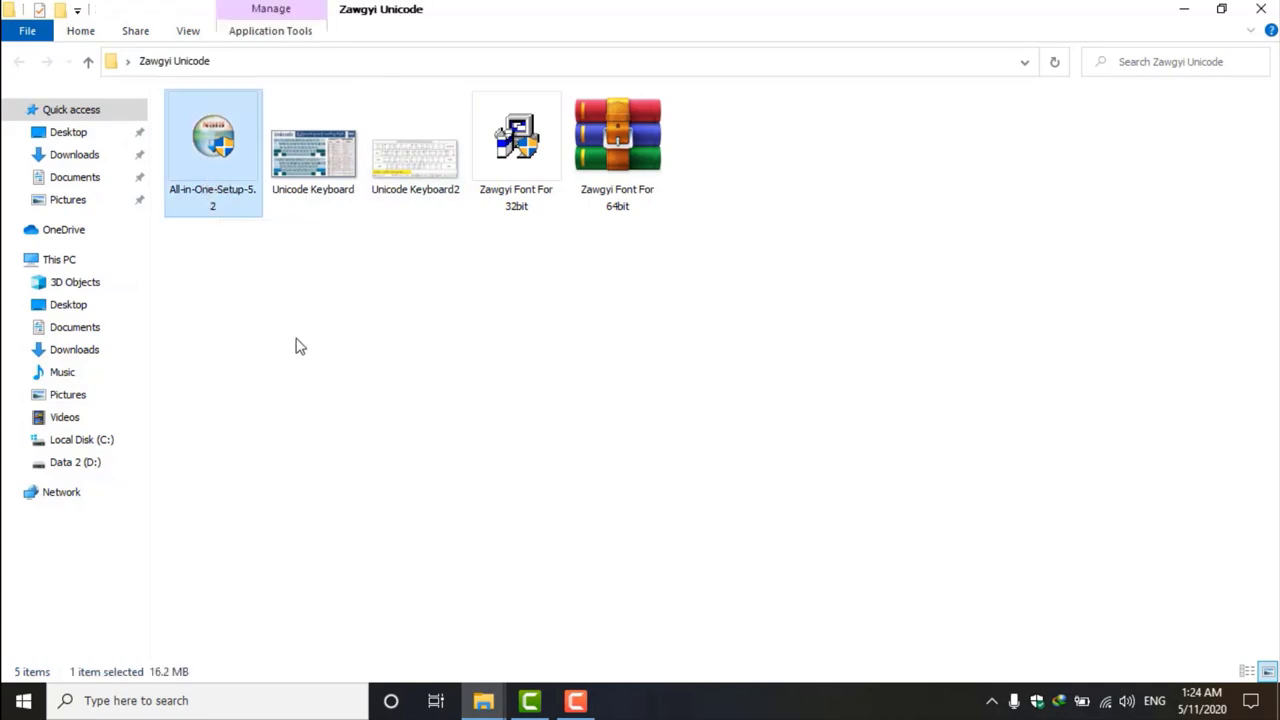
double_click(212, 170)
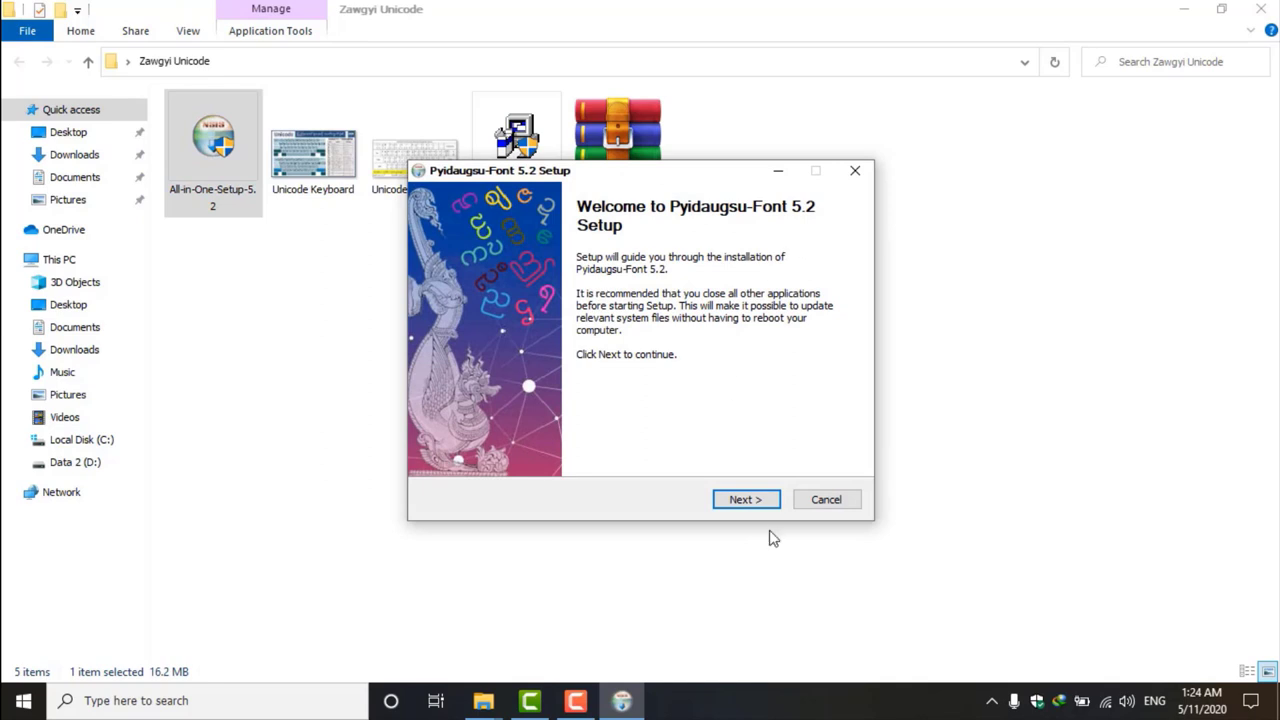
click(745, 500)
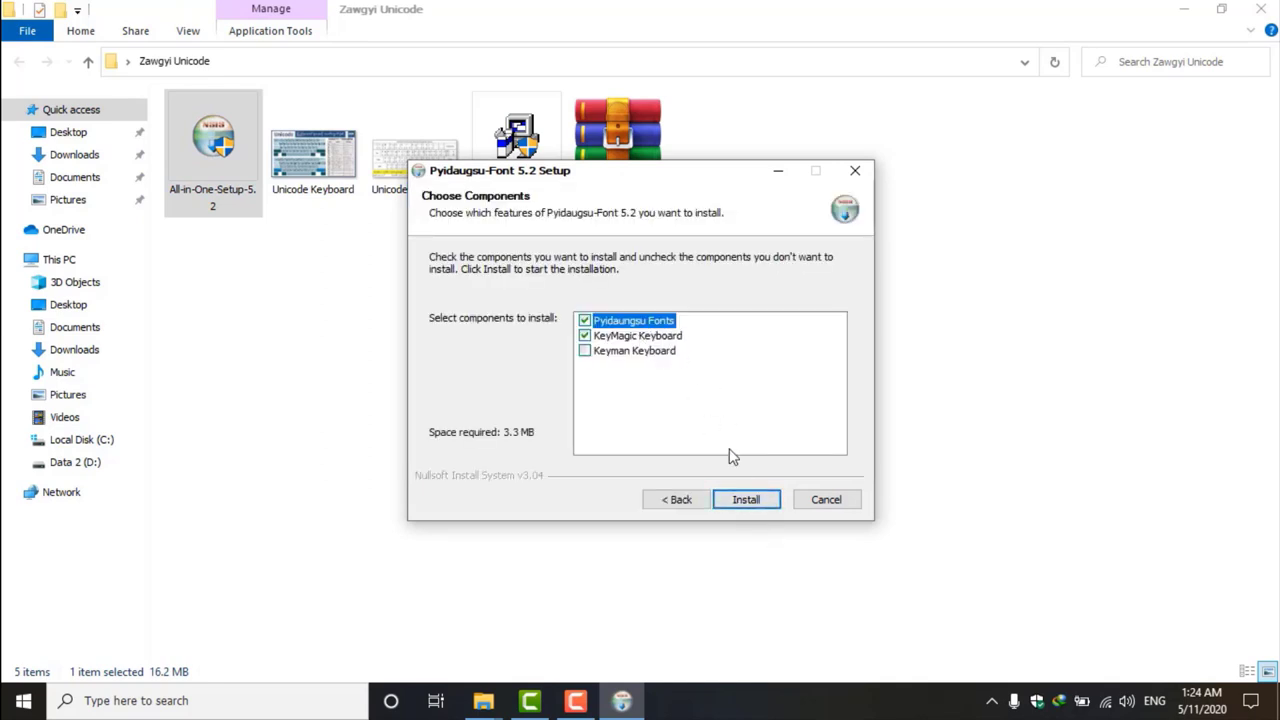
click(747, 500)
click(747, 500)
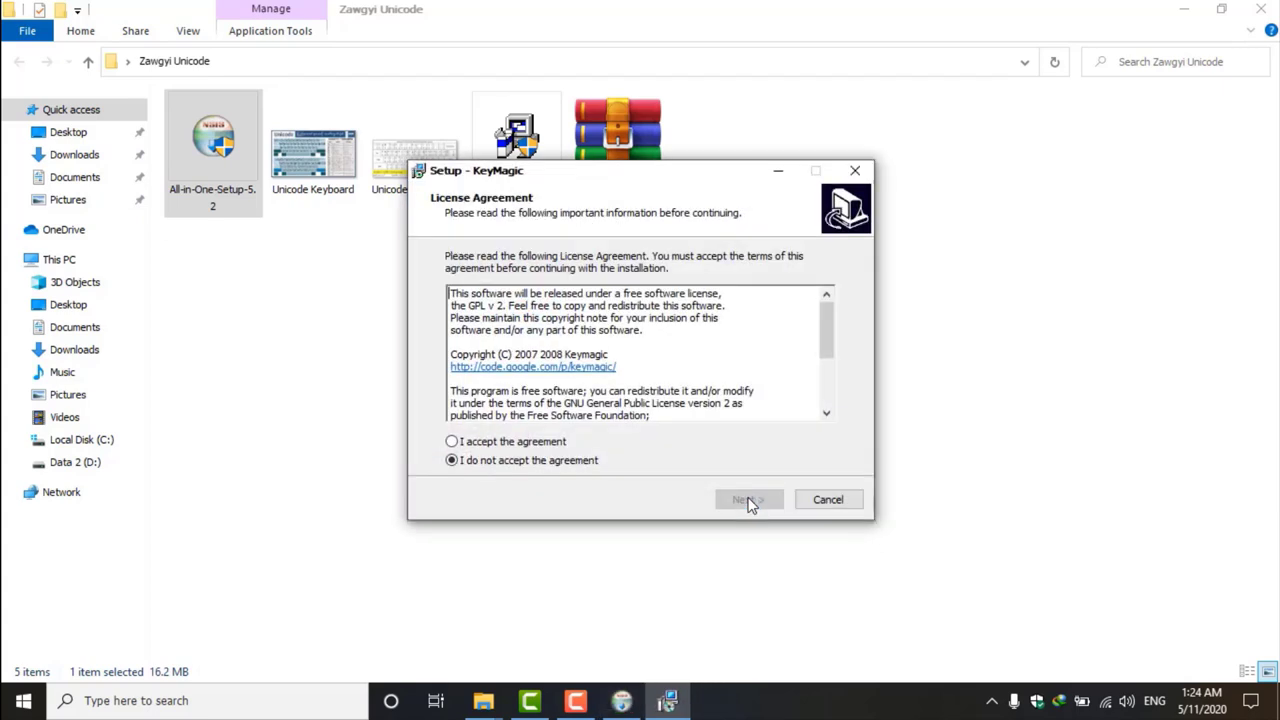
Accept the KeyMagic license and install it in the default folder with a desktop shortcut, launching it on finish and running it at startup
click(540, 447)
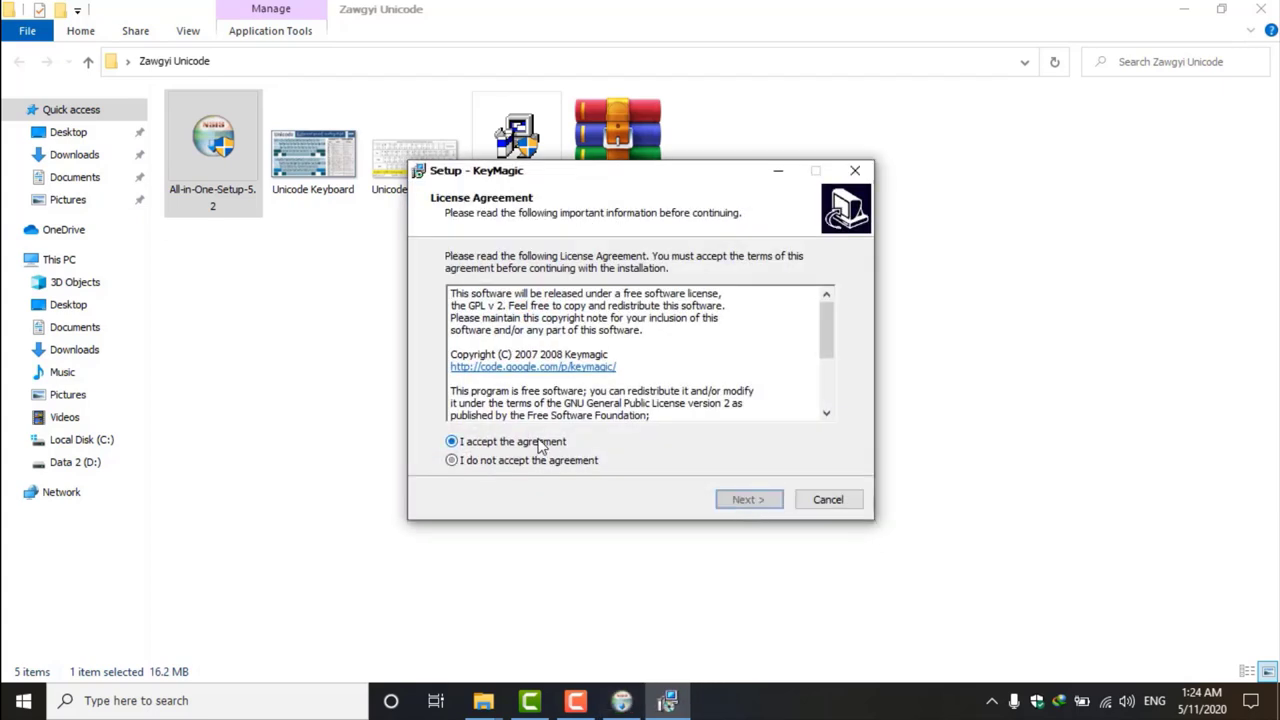
click(762, 500)
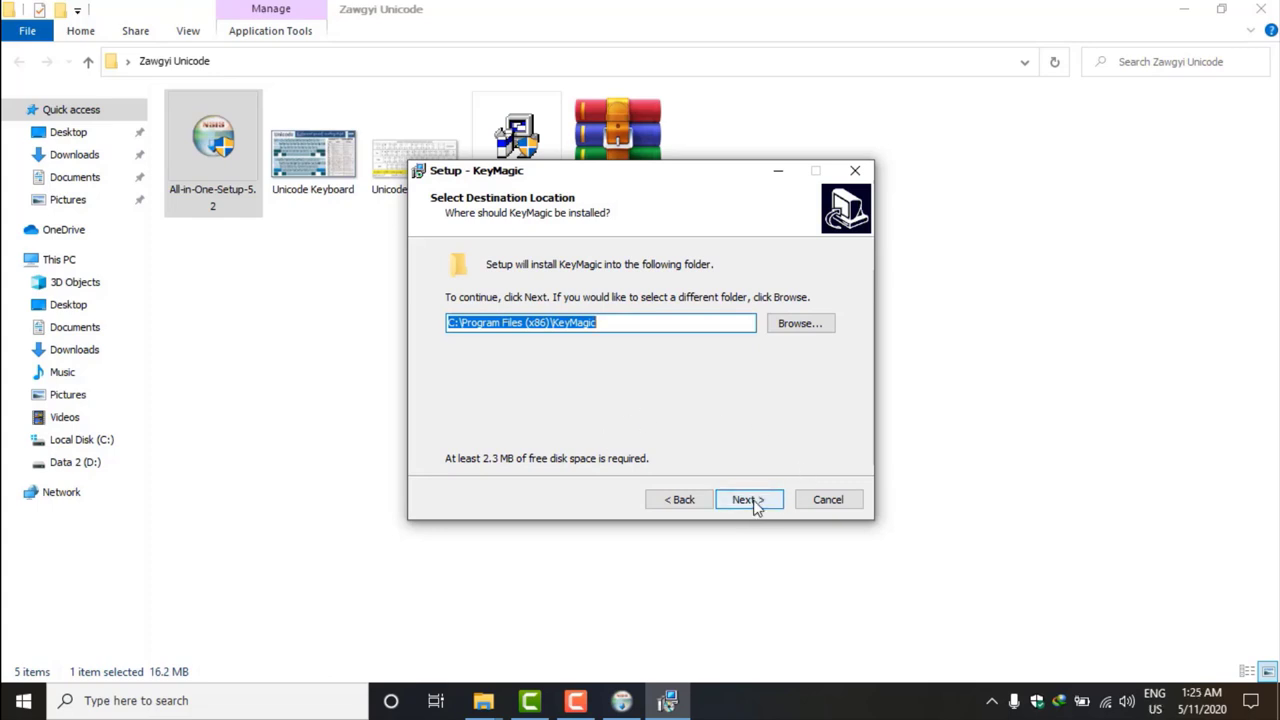
click(756, 507)
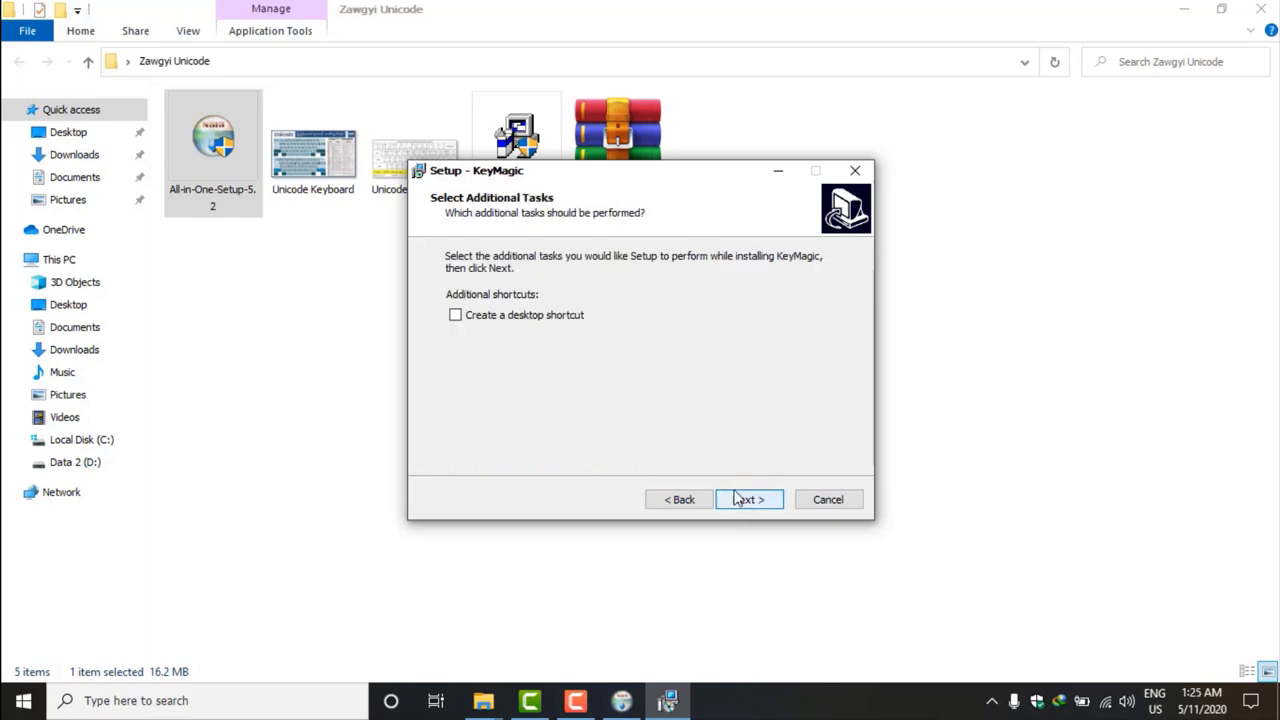
click(530, 313)
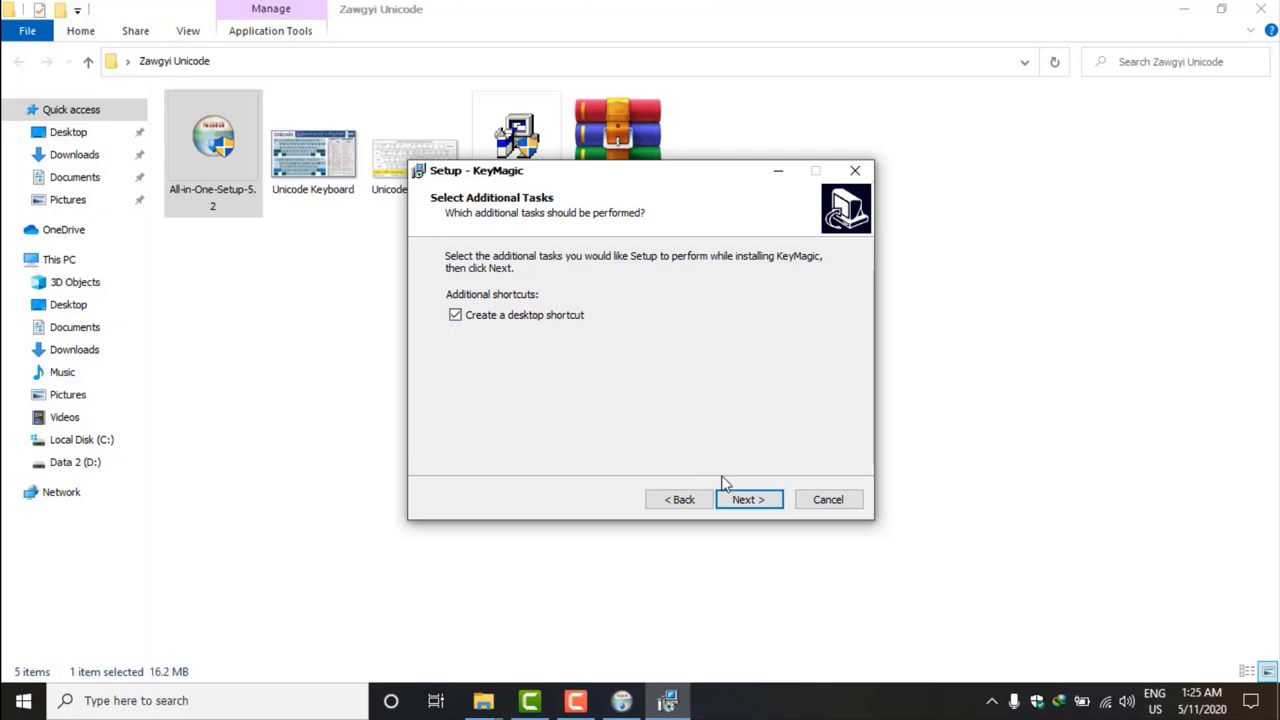
click(744, 505)
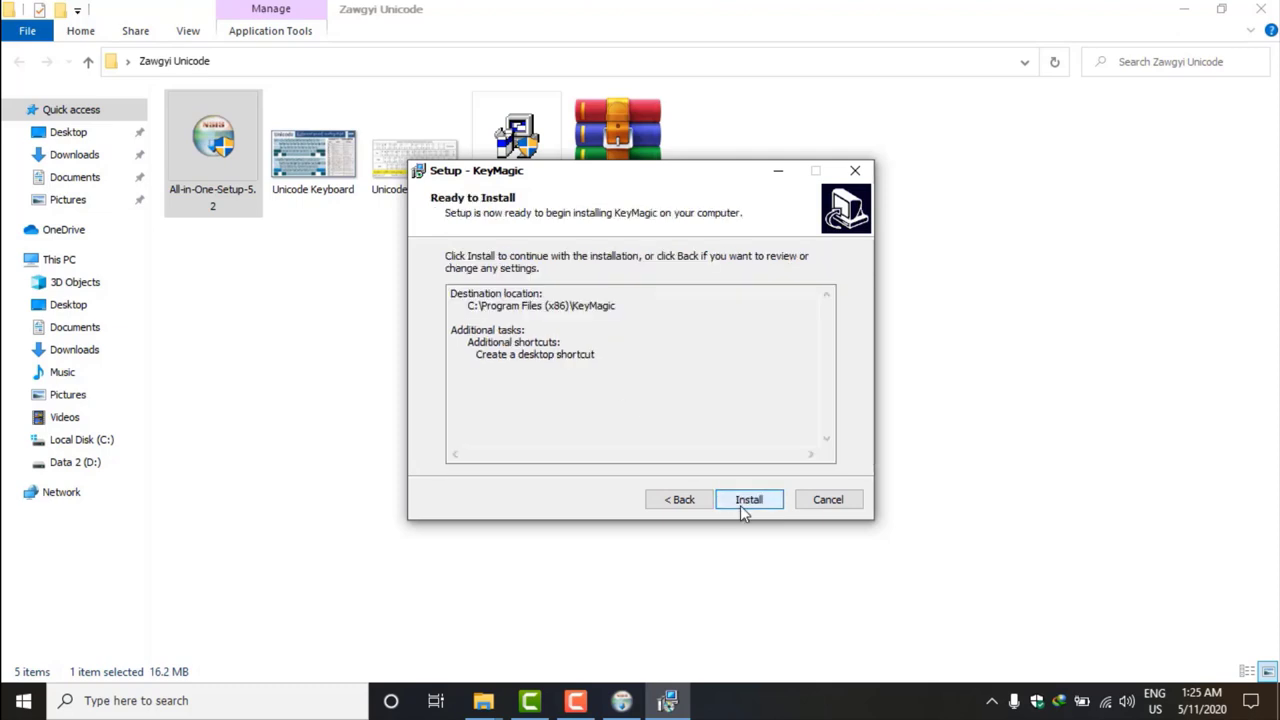
click(742, 503)
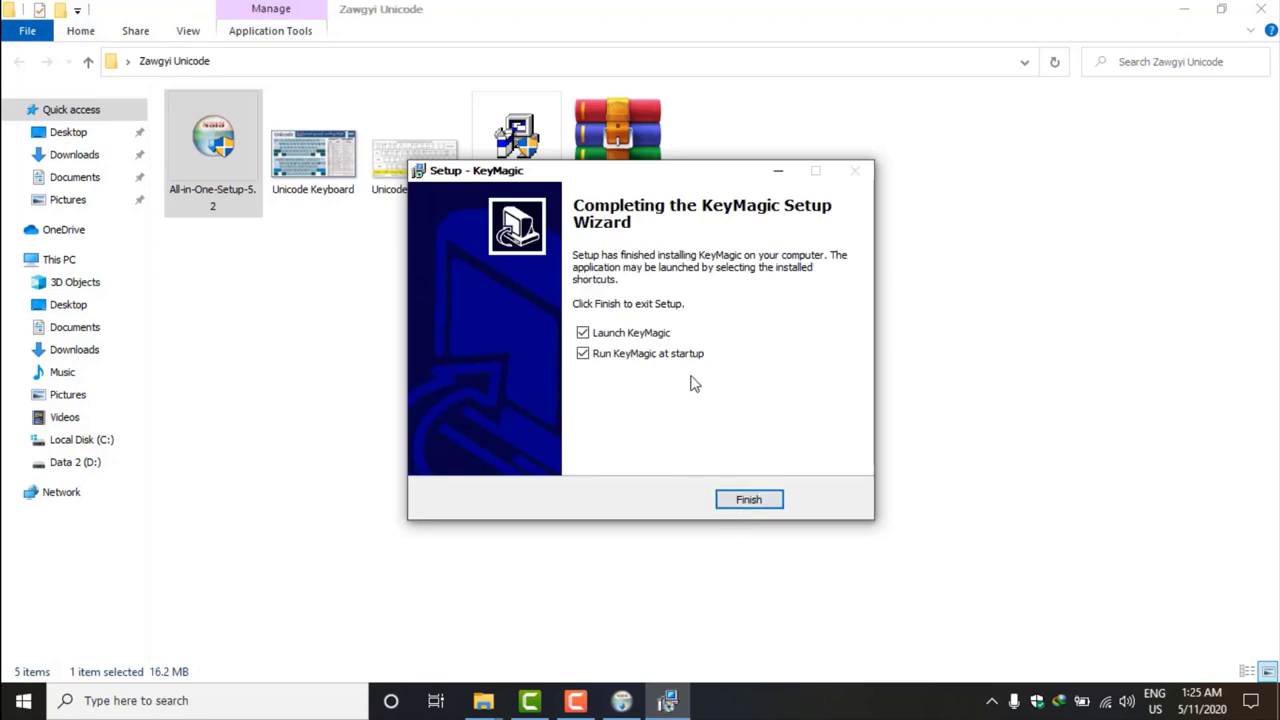
click(750, 500)
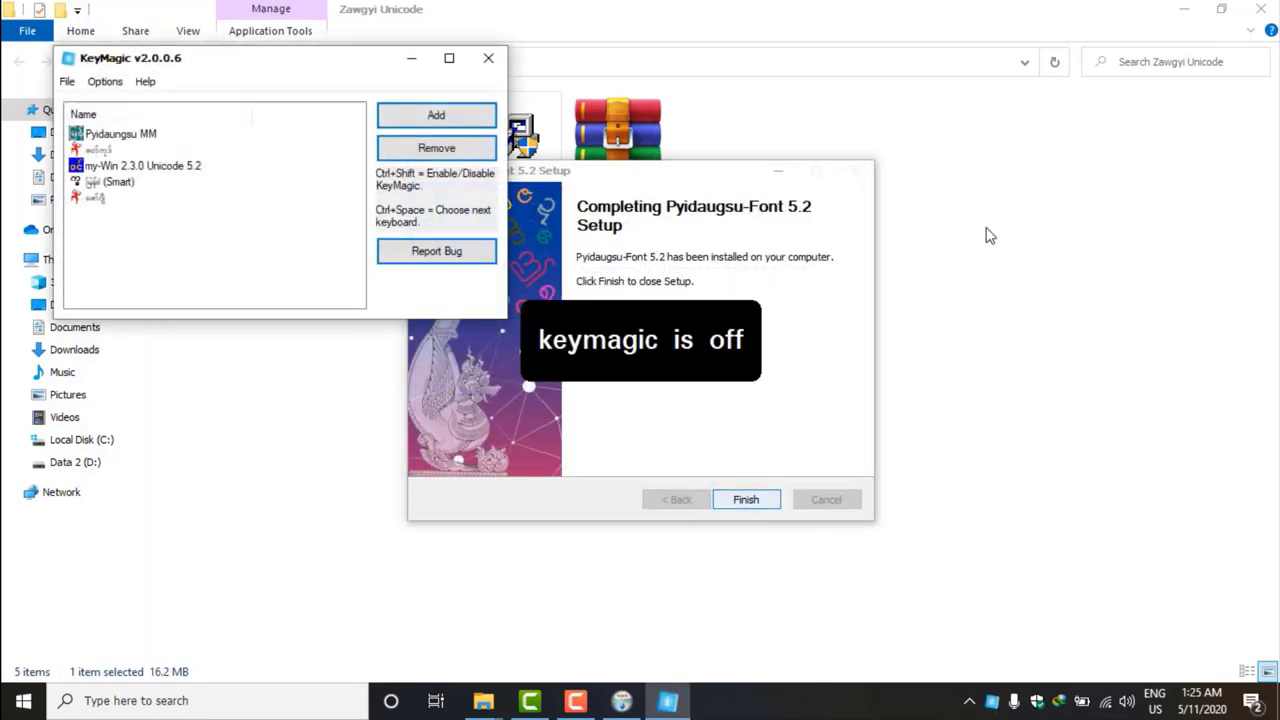
Close the Zawgyi Unicode folder and remove the keyboard directly below Pyidaungsu MM and the my-Win 2.3.0 Unicode 5.2 keyboard from KeyMagic
click(974, 283)
click(1262, 9)
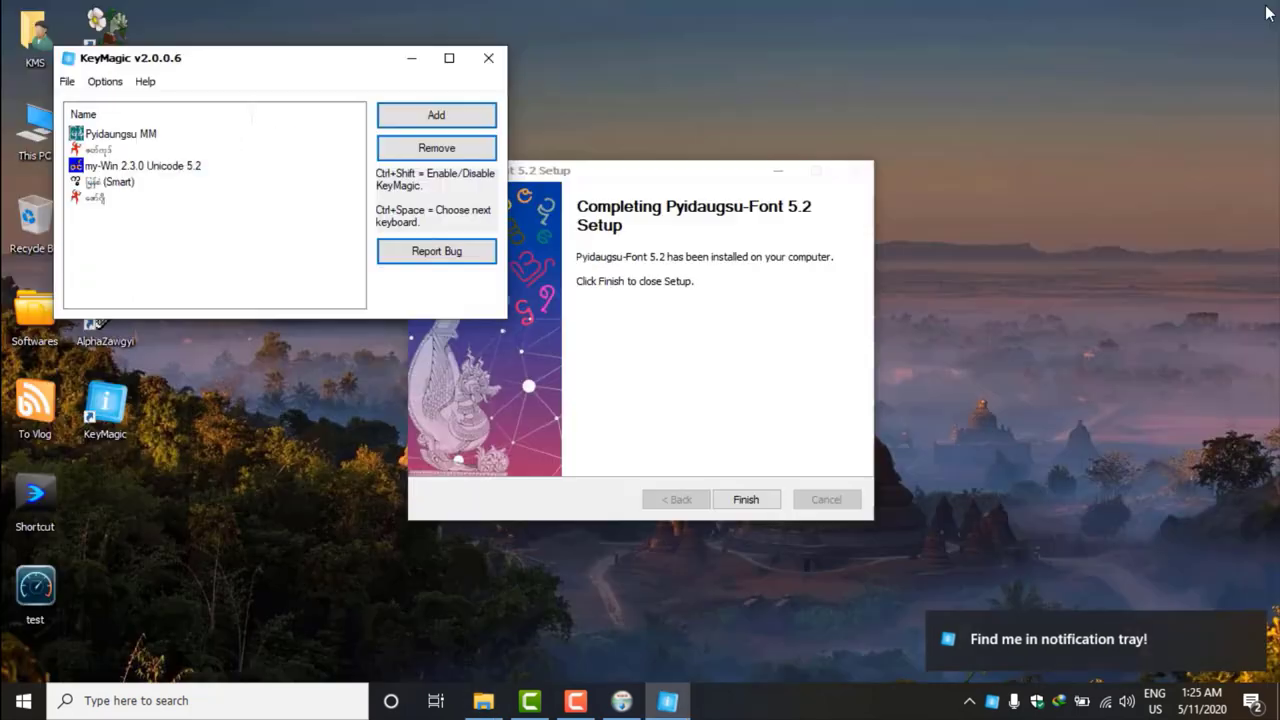
click(115, 152)
click(398, 152)
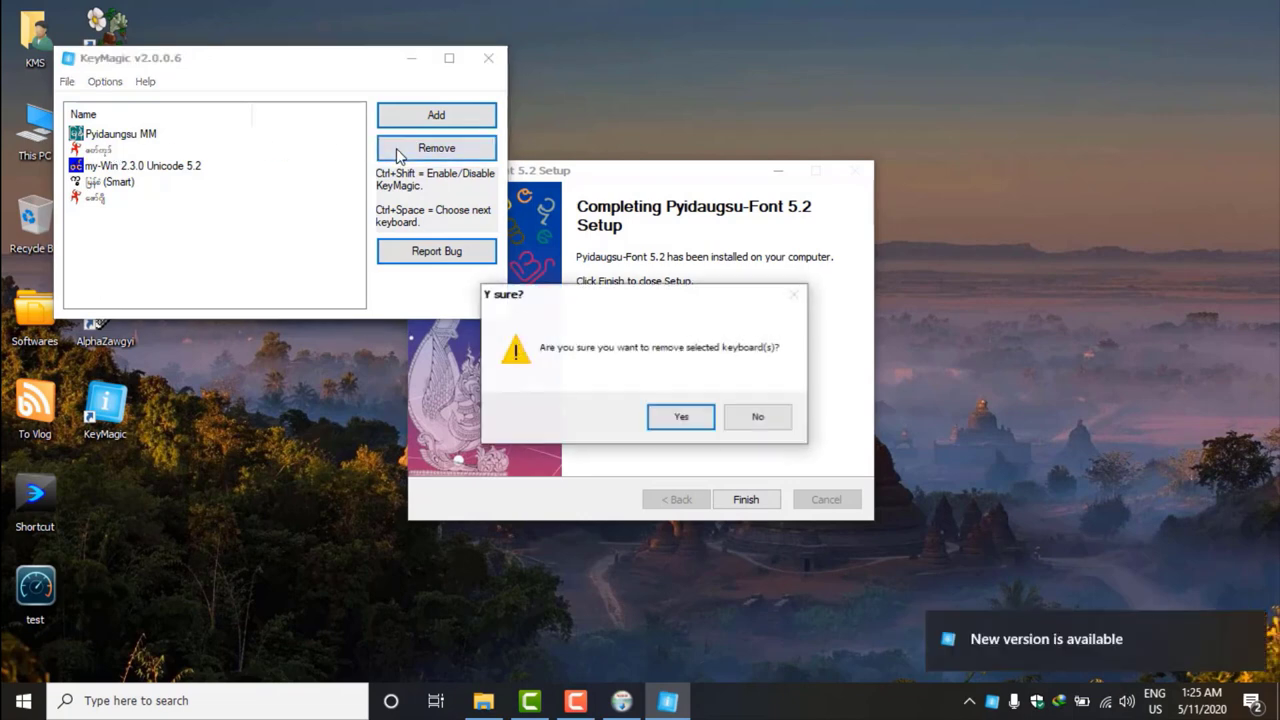
click(662, 424)
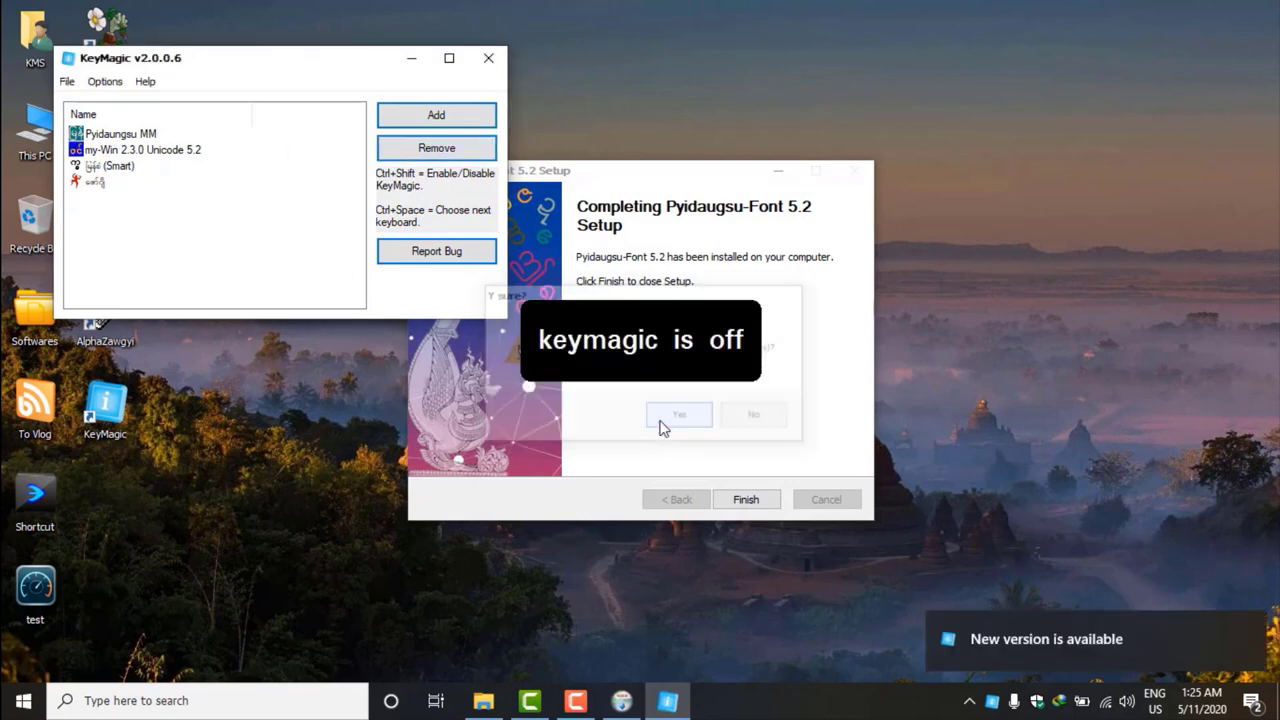
click(160, 150)
click(426, 156)
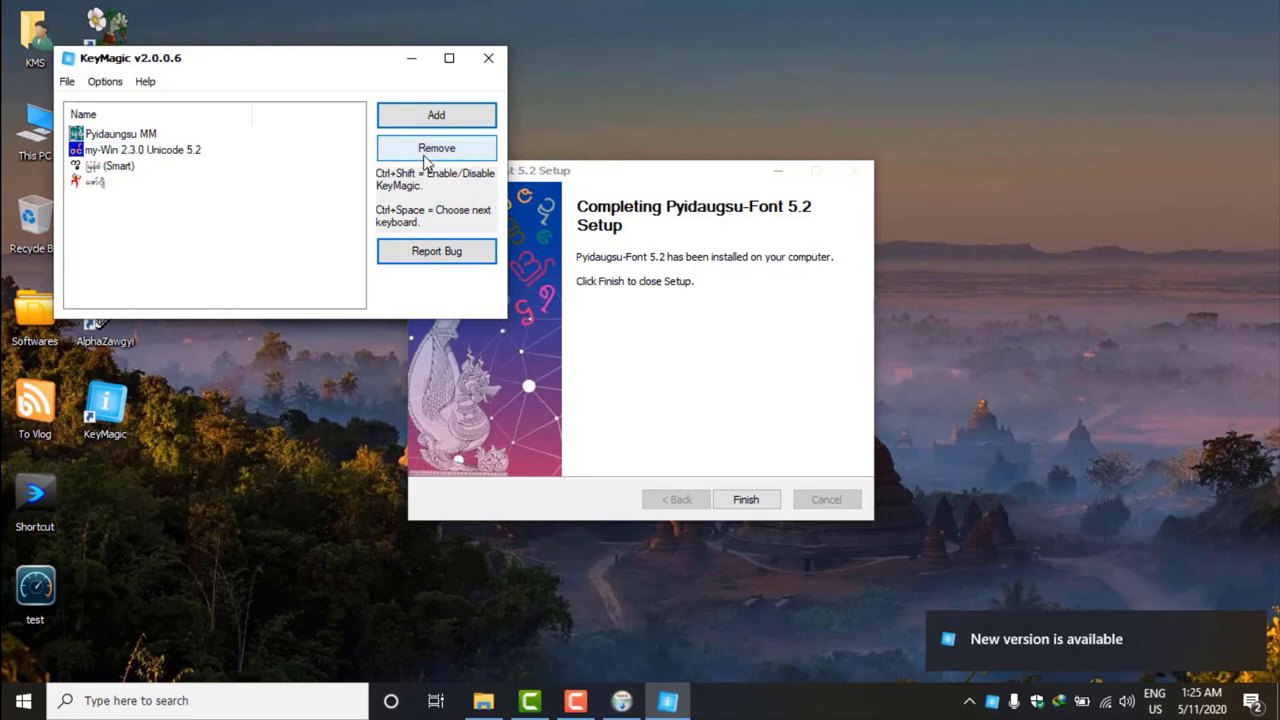
click(680, 418)
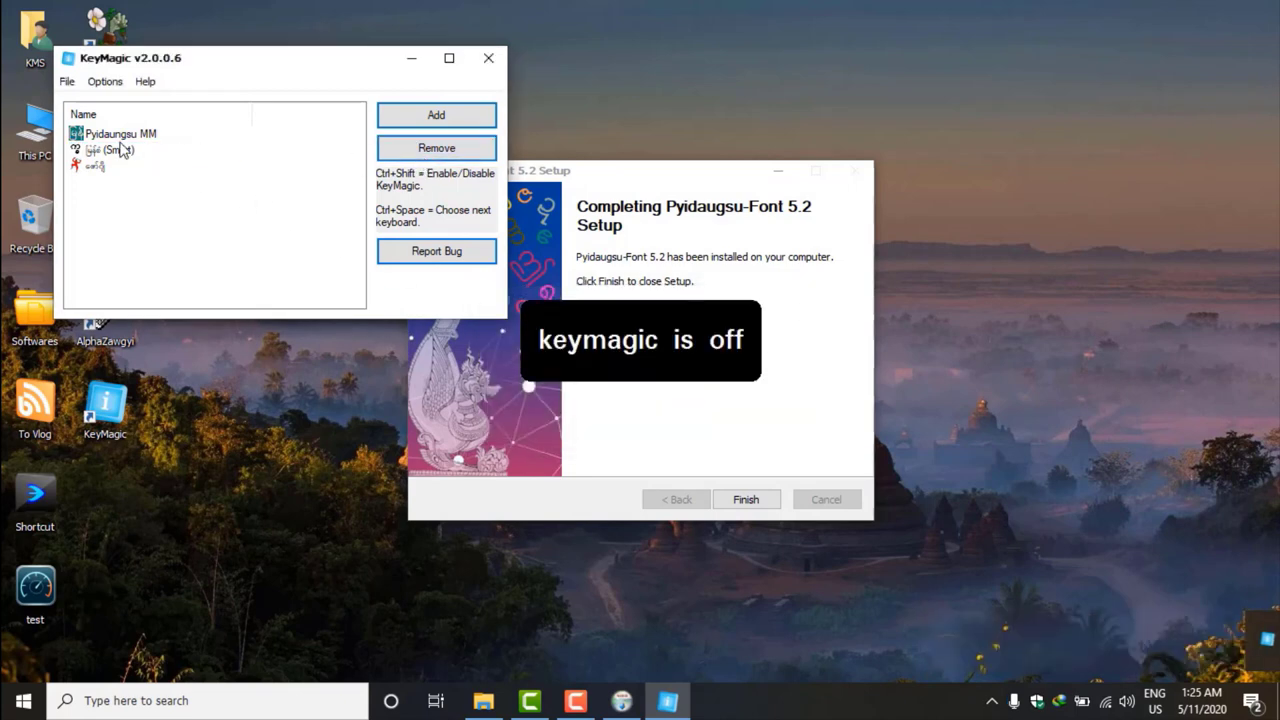
Remove the (Smart) keyboard and the last entry in the KeyMagic list, keeping only Pyidaungsu MM
click(110, 151)
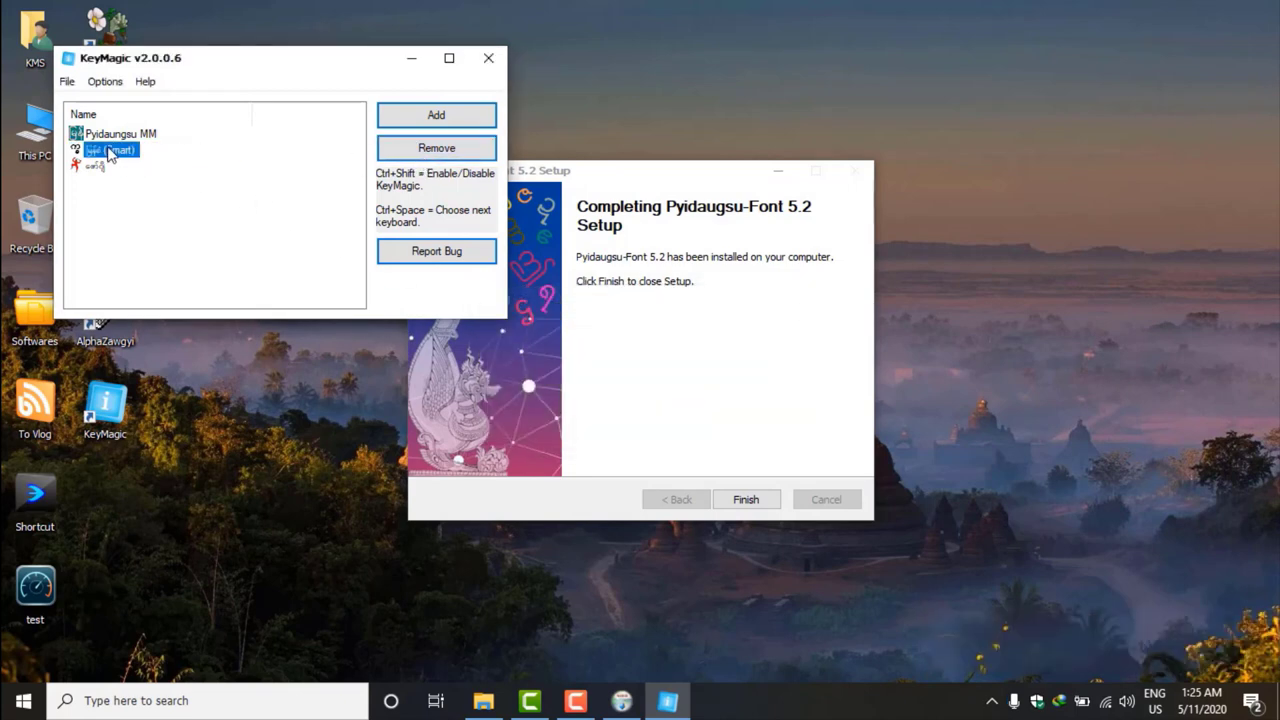
click(430, 157)
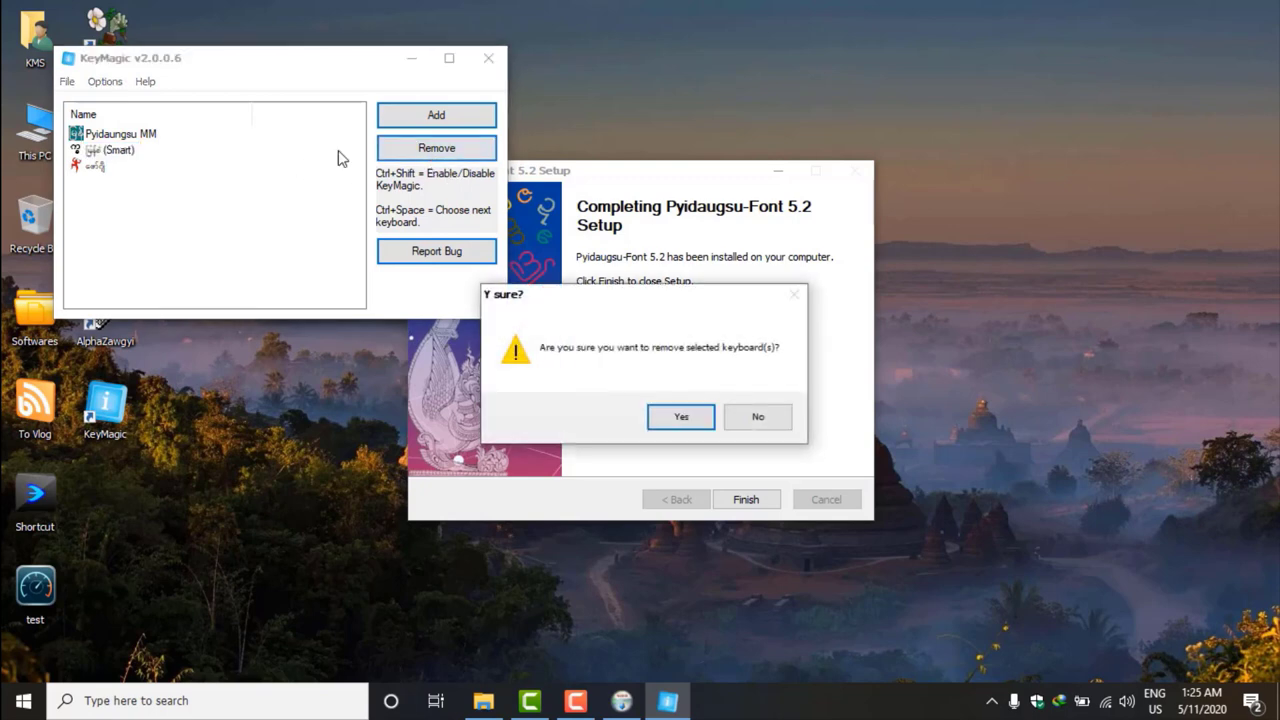
click(660, 422)
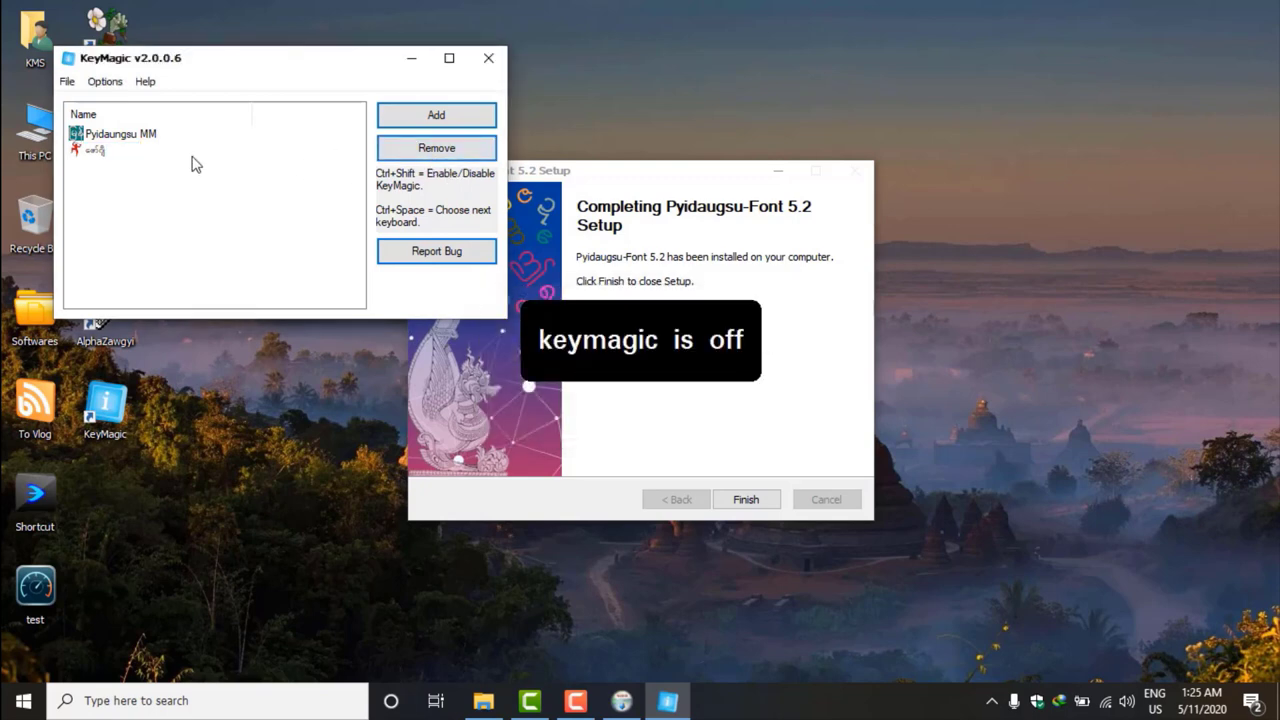
click(94, 150)
click(423, 152)
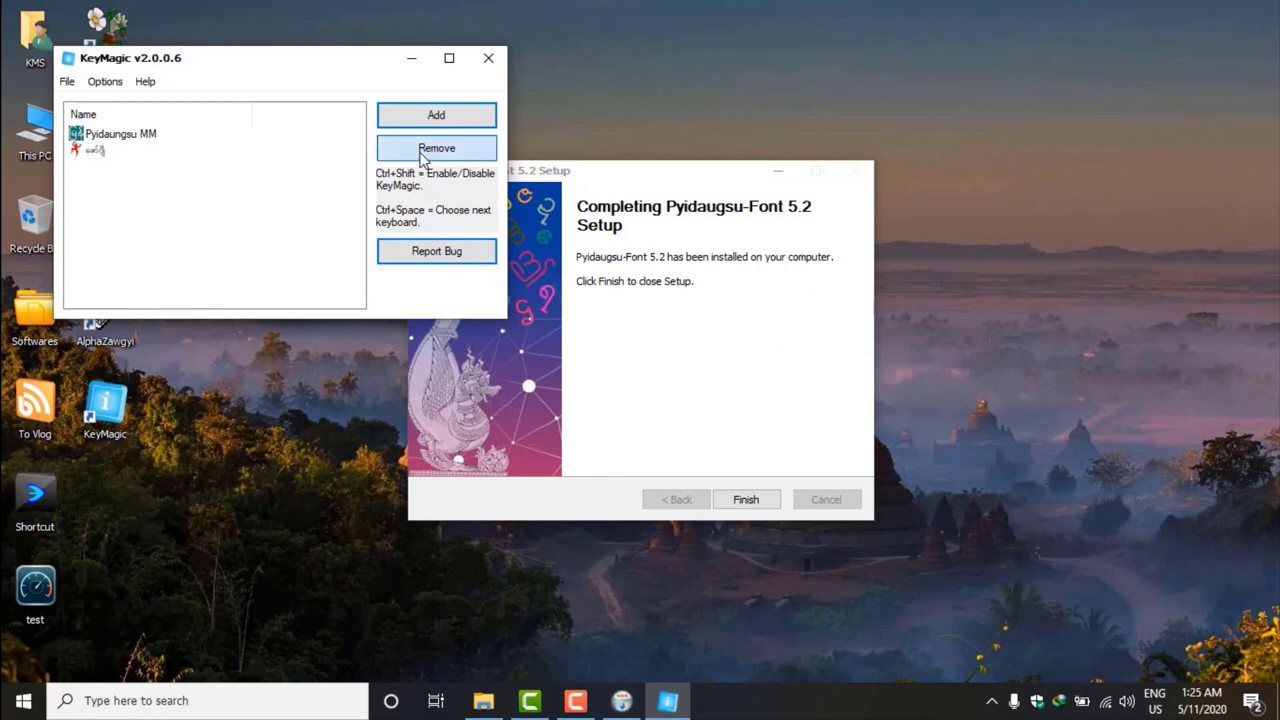
click(672, 424)
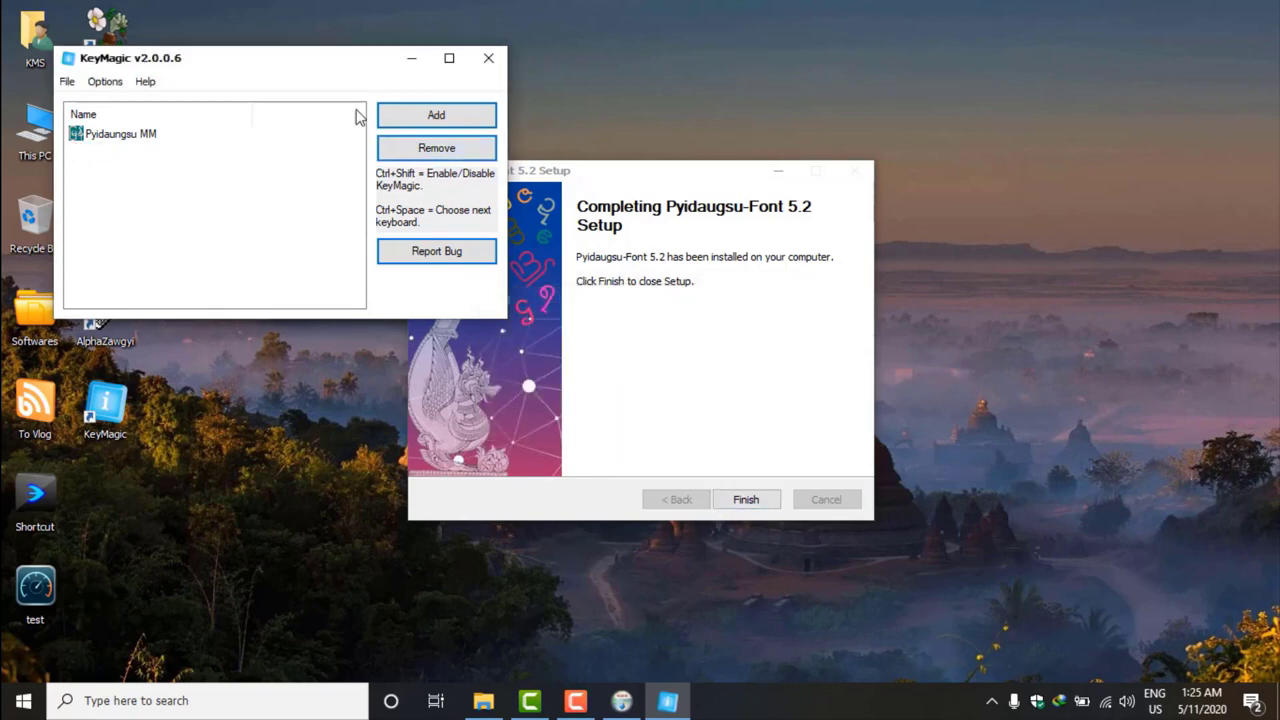
click(106, 84)
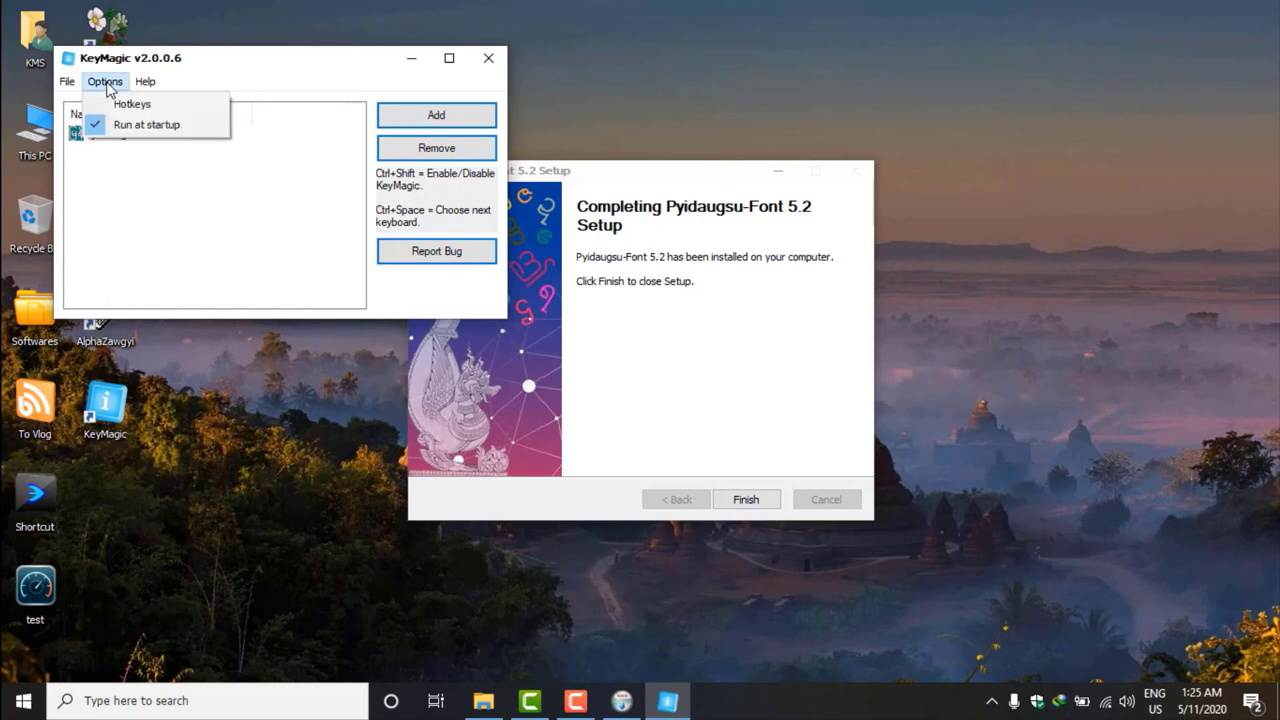
click(172, 108)
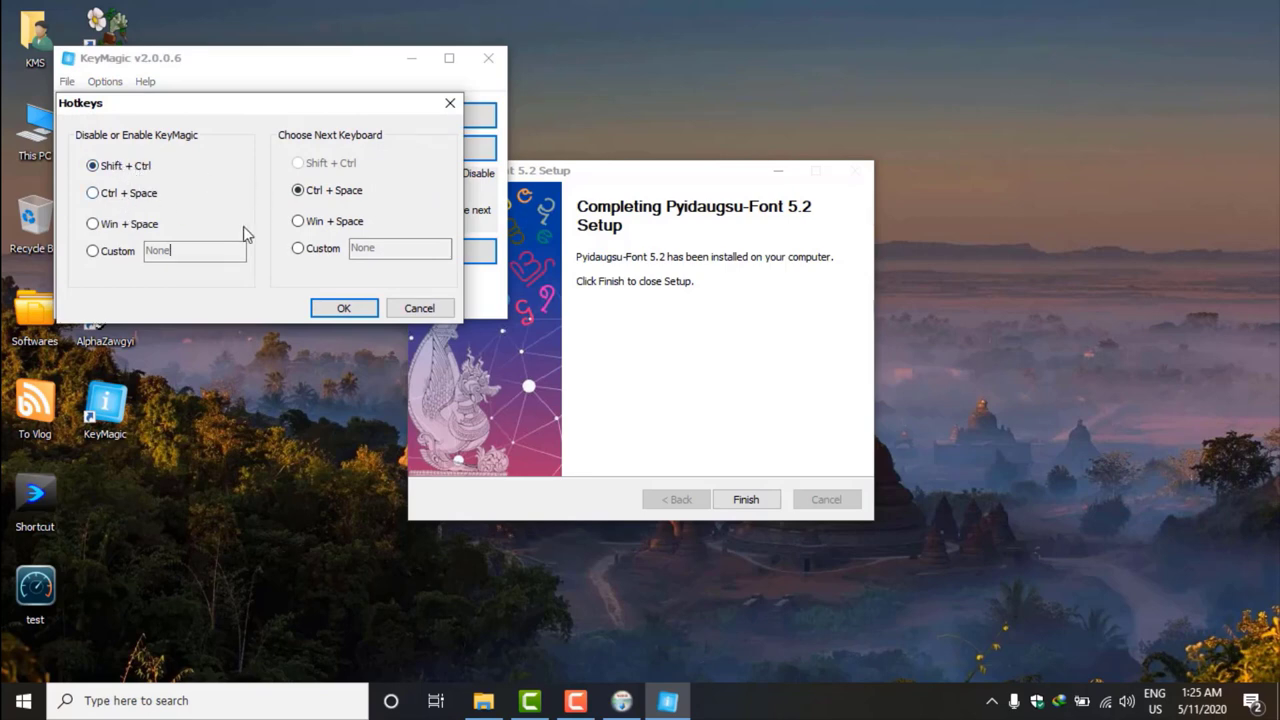
click(98, 200)
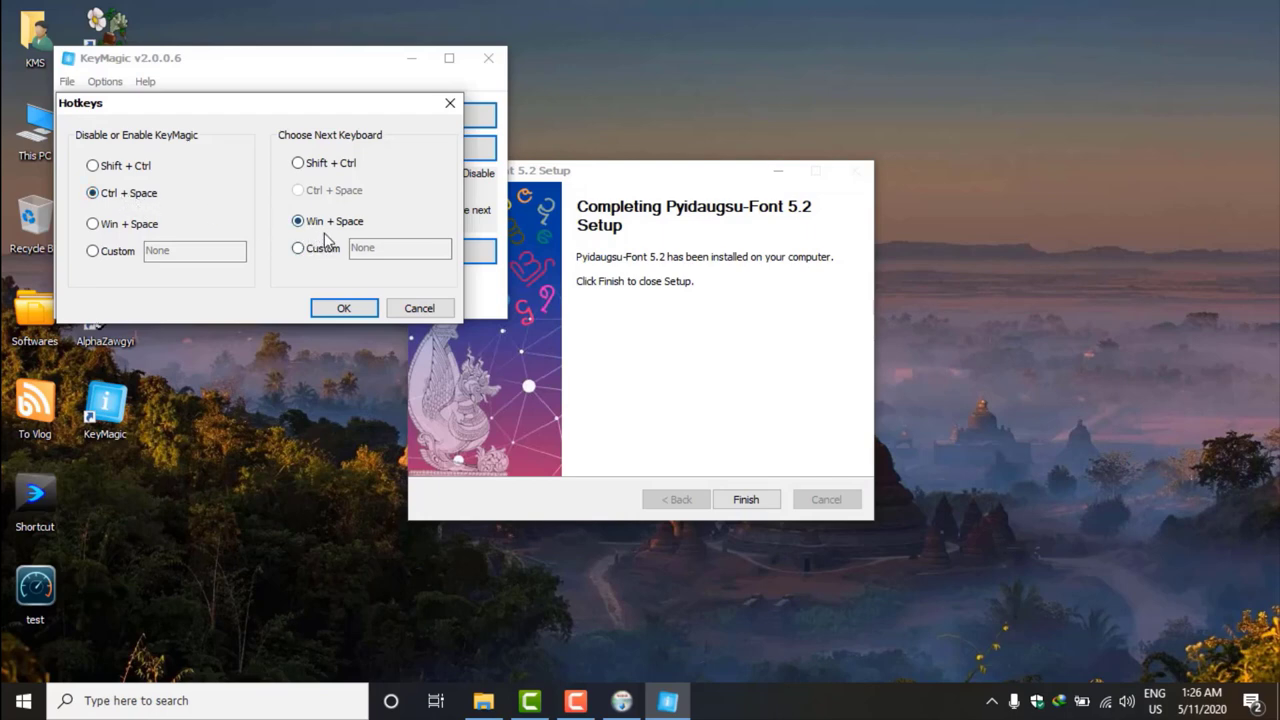
click(419, 308)
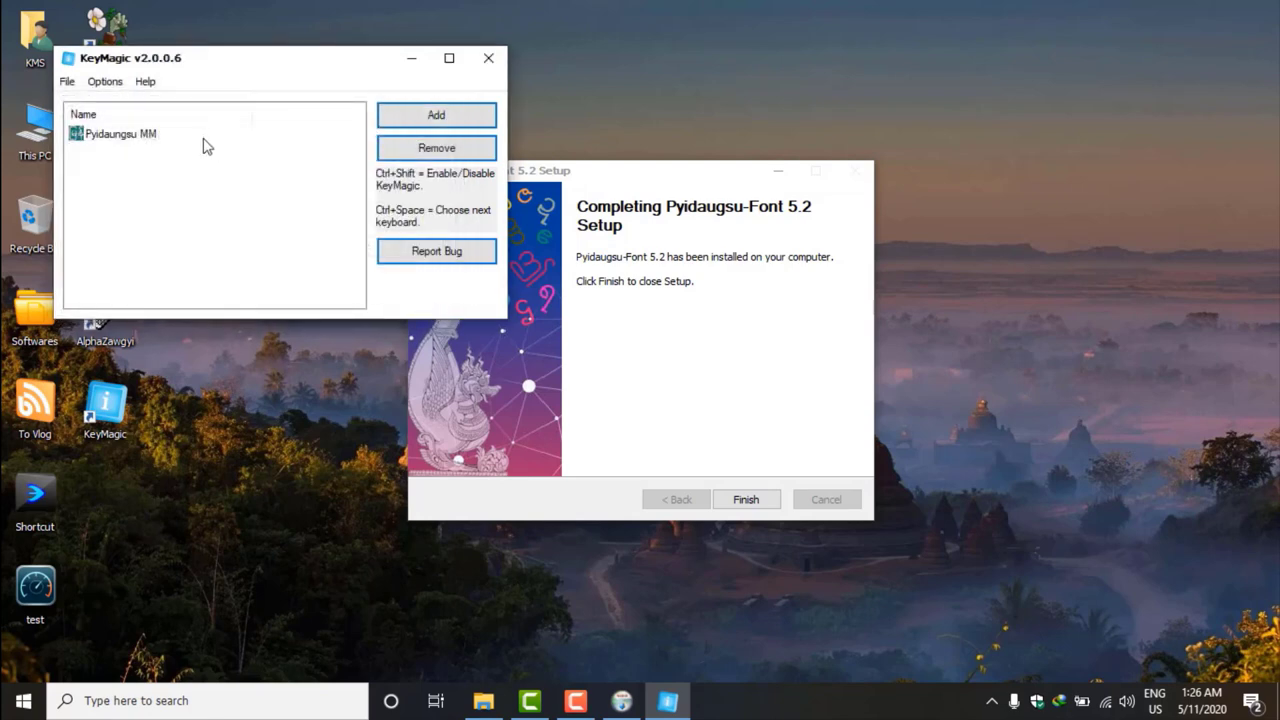
Configure the KeyMagic hotkeys with Ctrl + Space to disable or enable it and Win + Space to choose the next keyboard
click(100, 86)
click(108, 106)
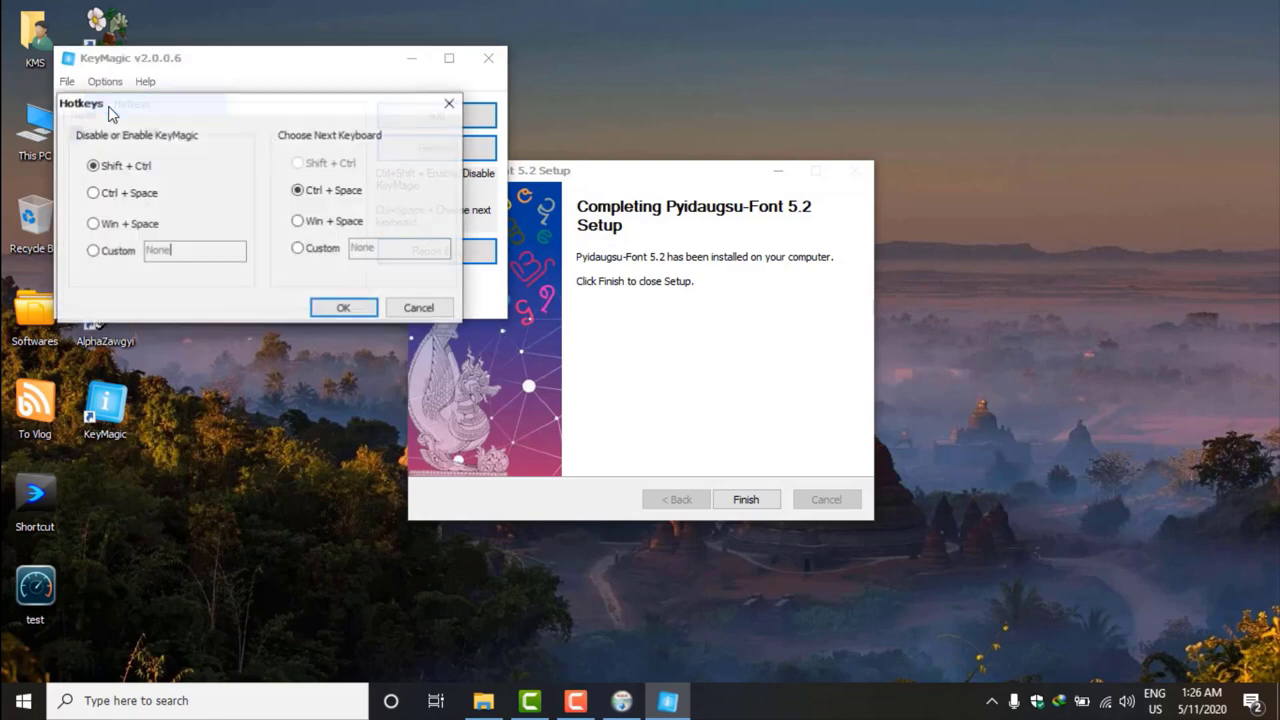
click(96, 200)
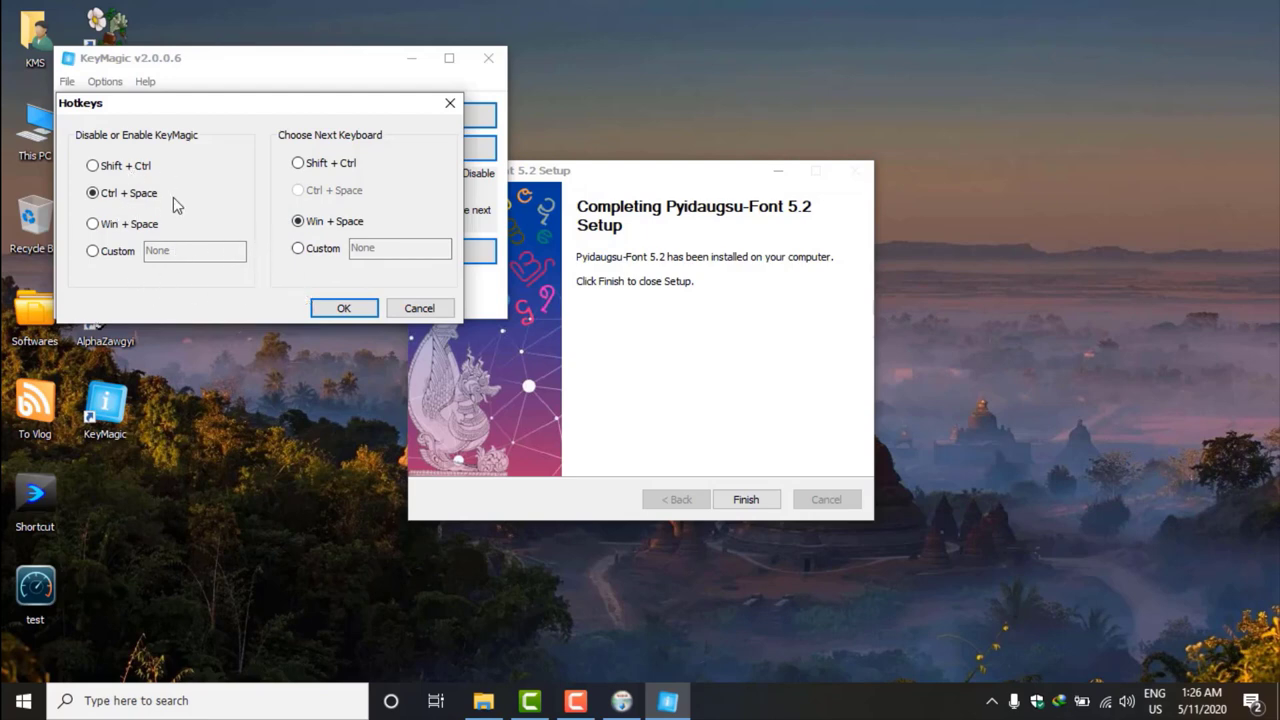
click(122, 256)
key(ctrl)
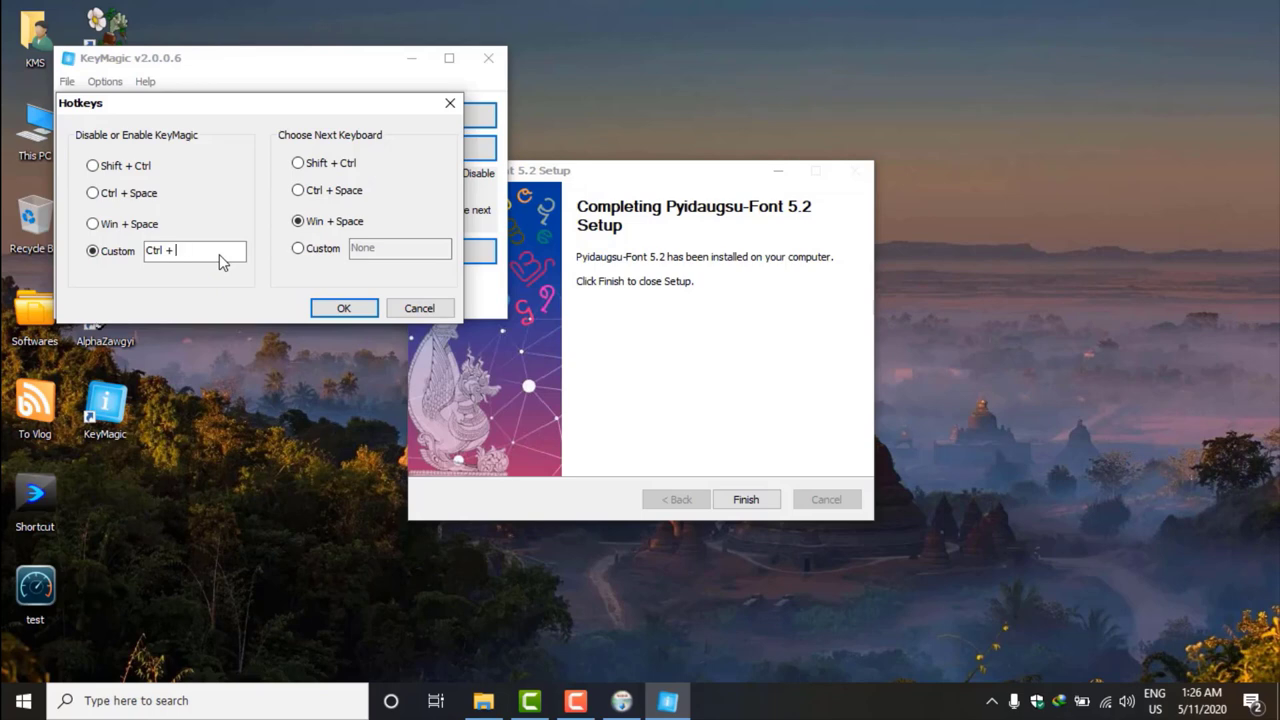
key(ctrl+i)
click(104, 196)
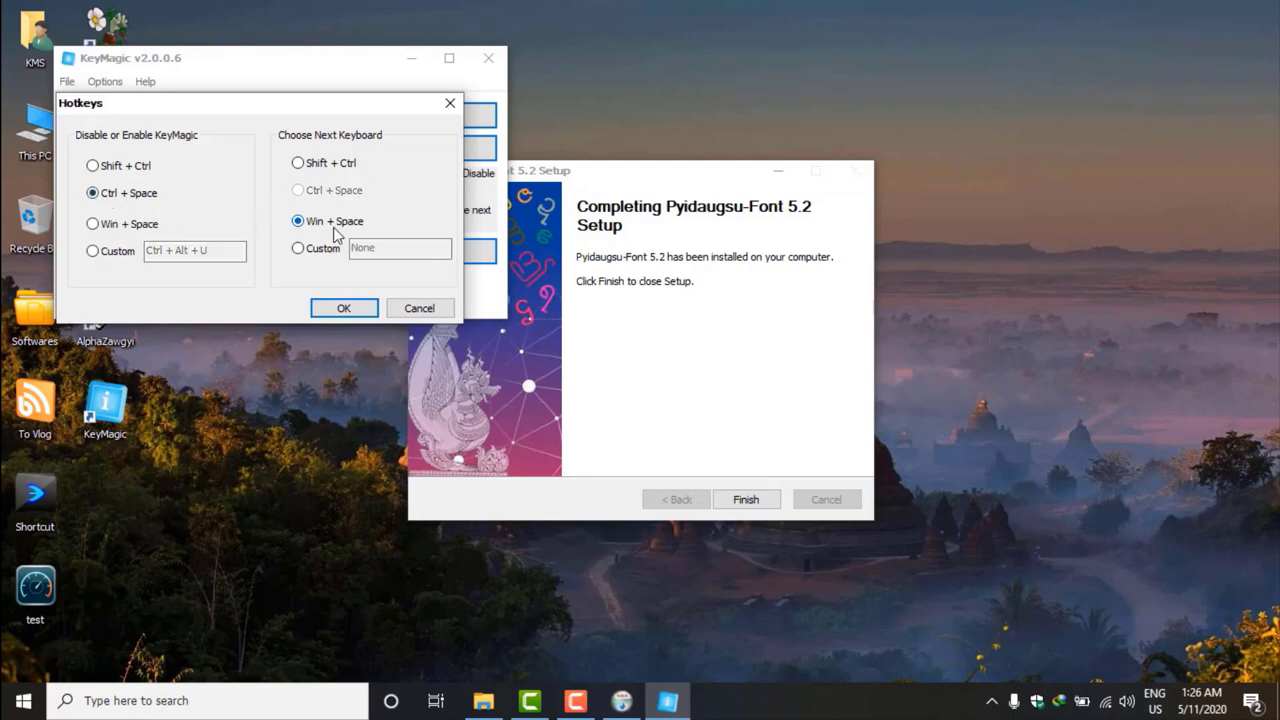
click(343, 310)
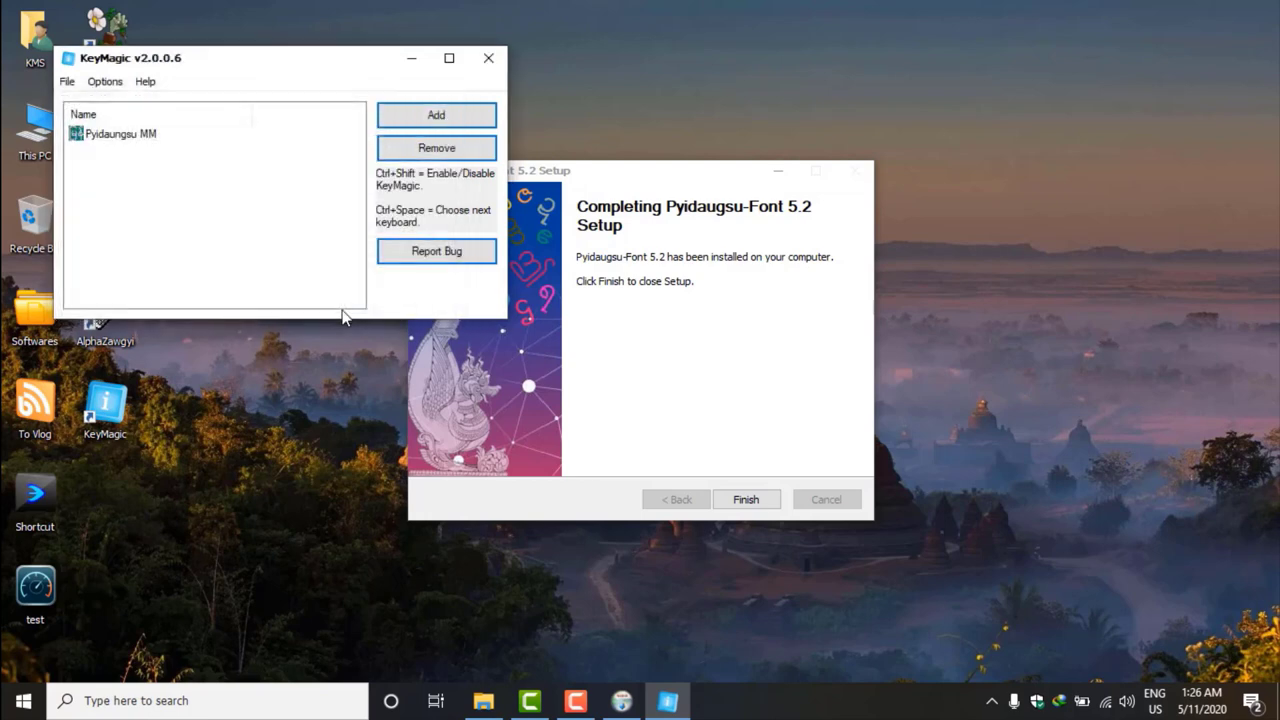
Close the KeyMagic window and finish the Pyidaungsu font setup
click(488, 58)
click(750, 499)
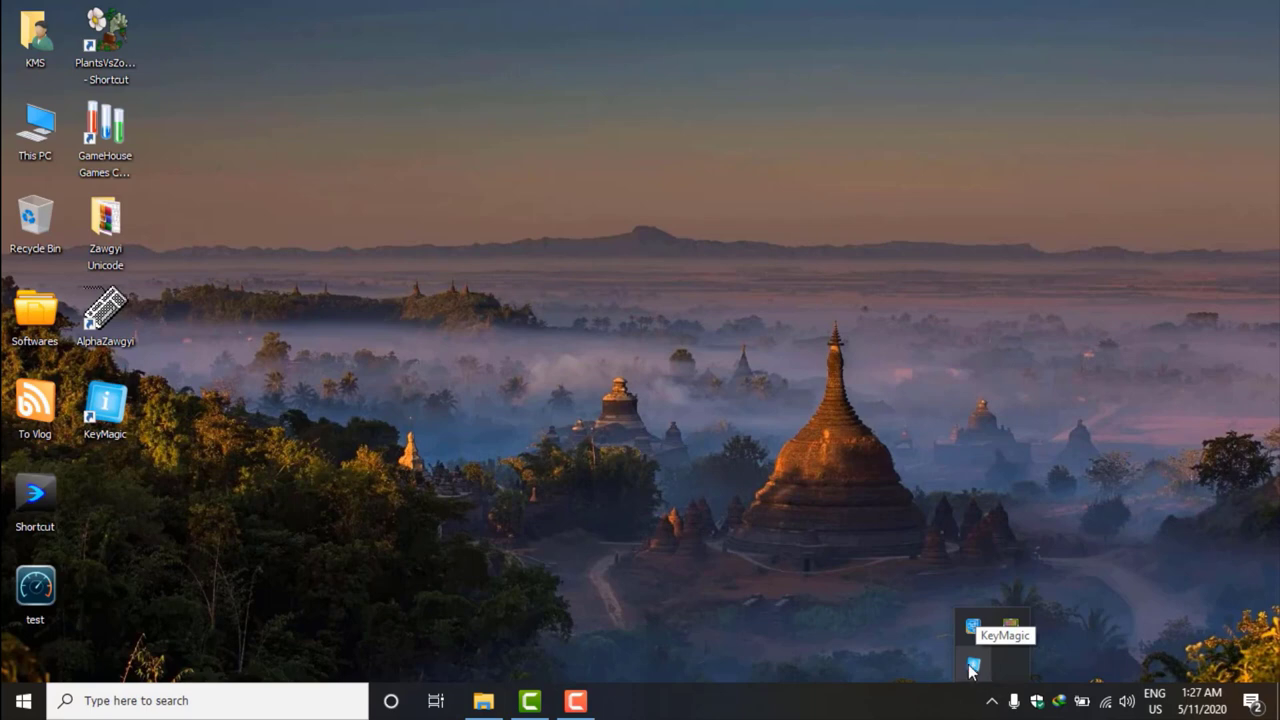
click(456, 437)
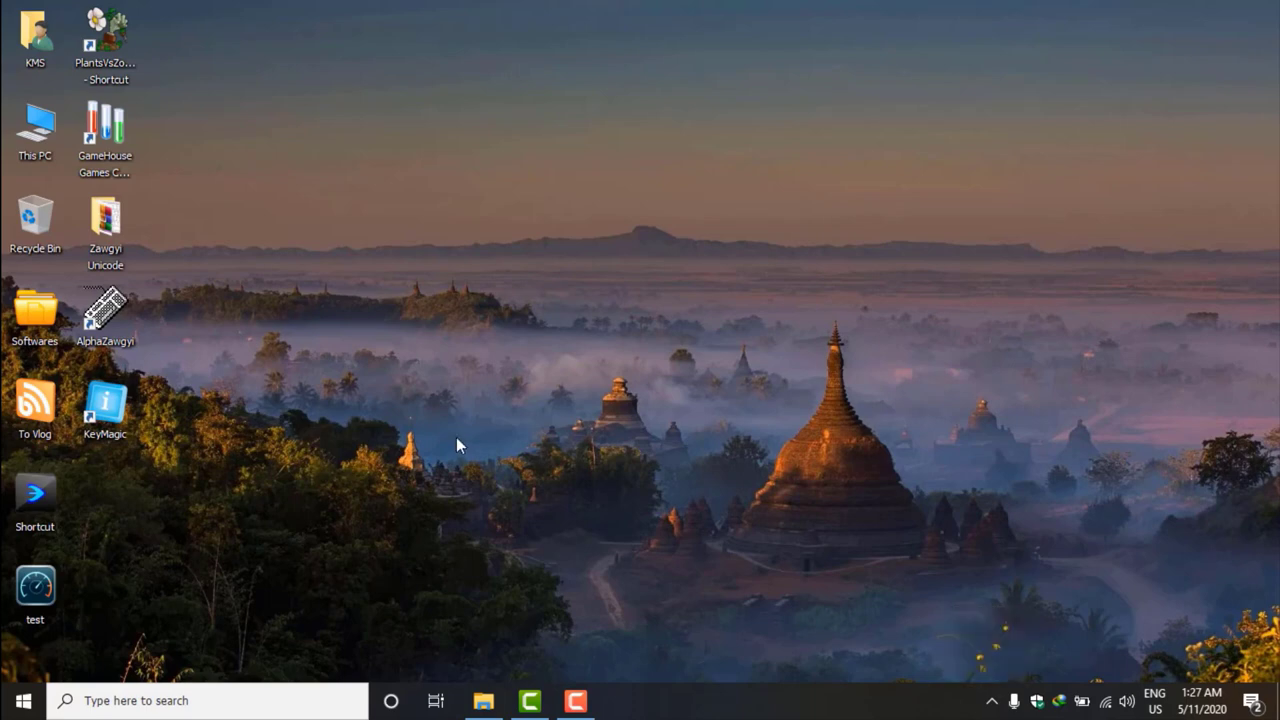
key(ctrl+shift+m)
key(ctrl+shift+m)
Launch Word with the winword run command and create a blank document
key(super+r)
text(win)
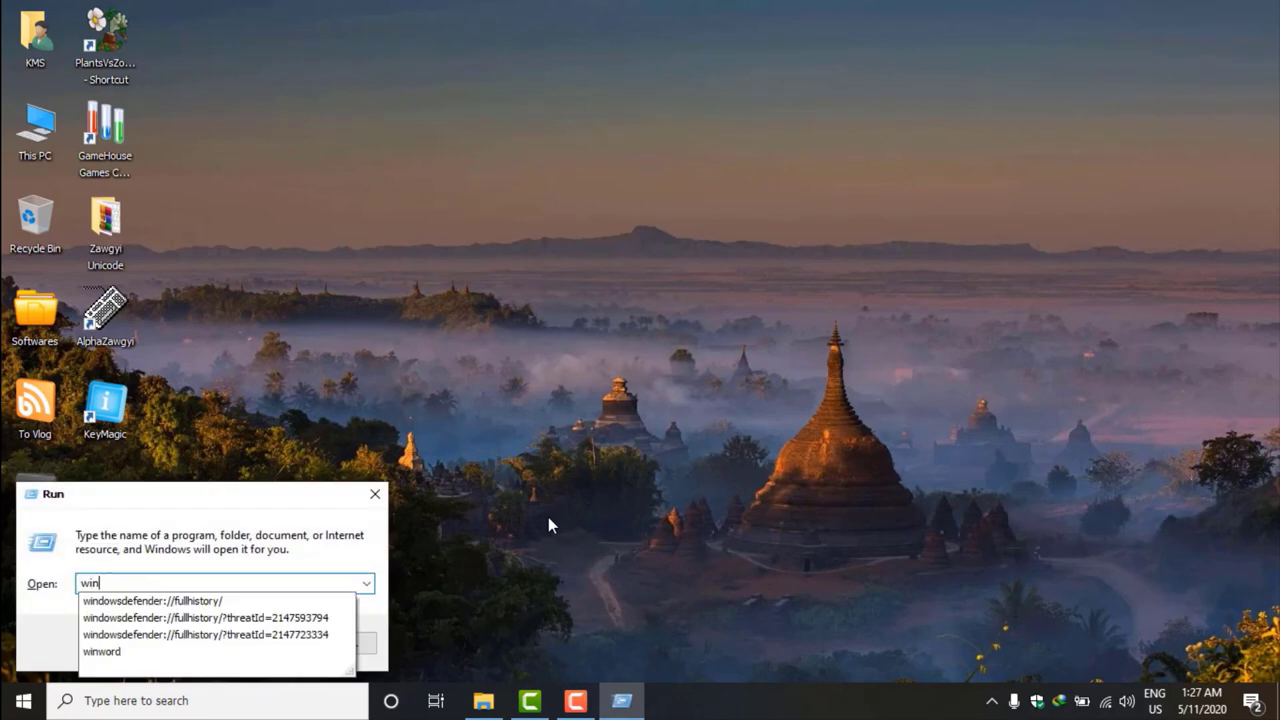
text(word)
key(Return)
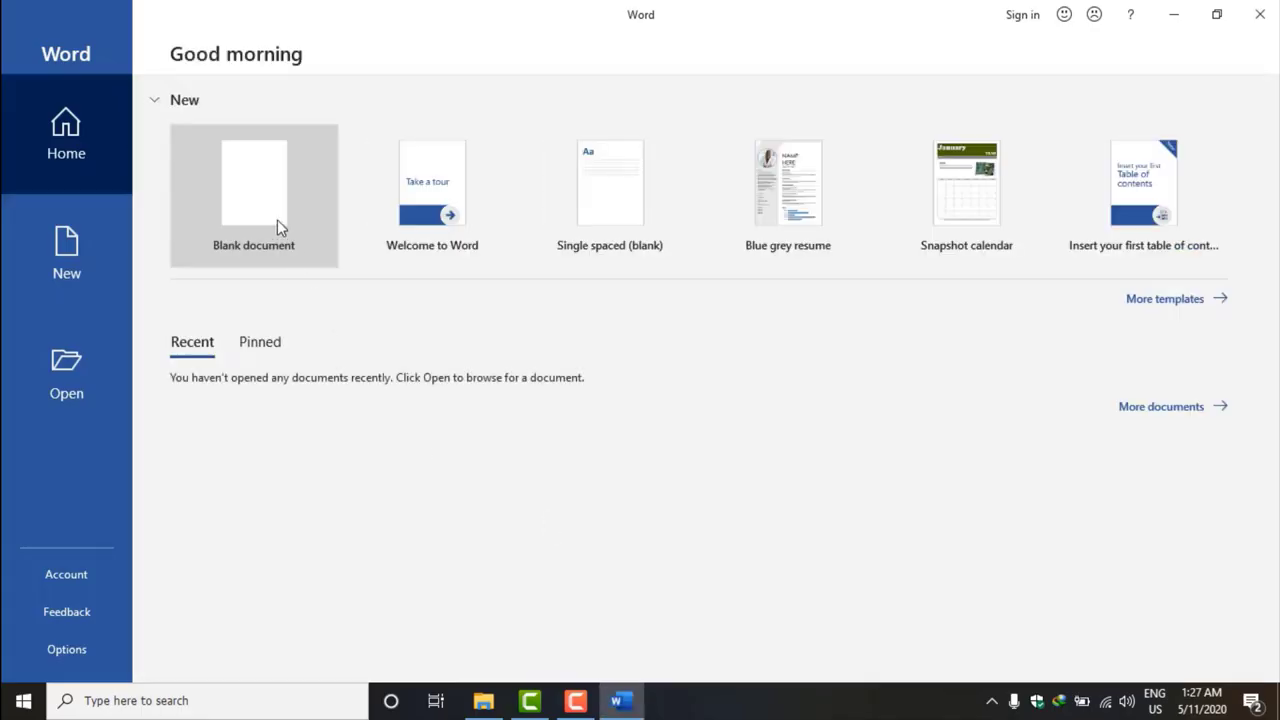
click(278, 224)
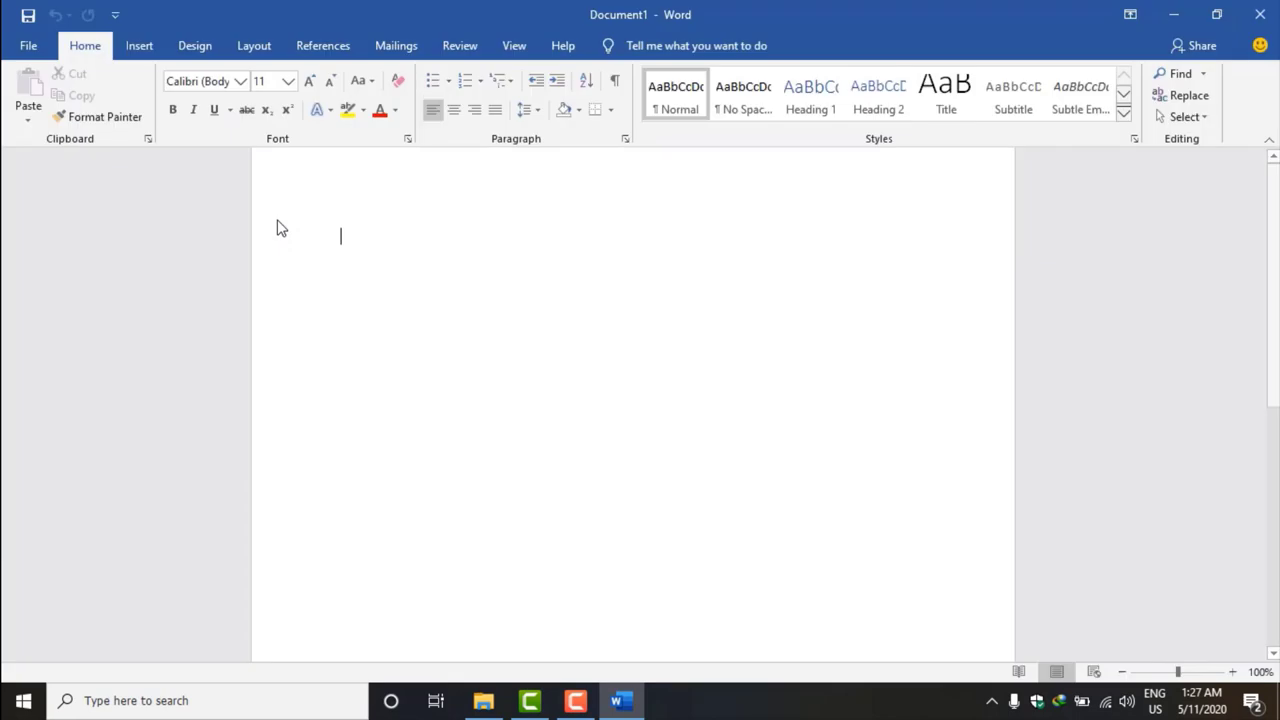
Set the font of the blank document to Pyidaungsu
click(215, 84)
text(Pyidaungsu)
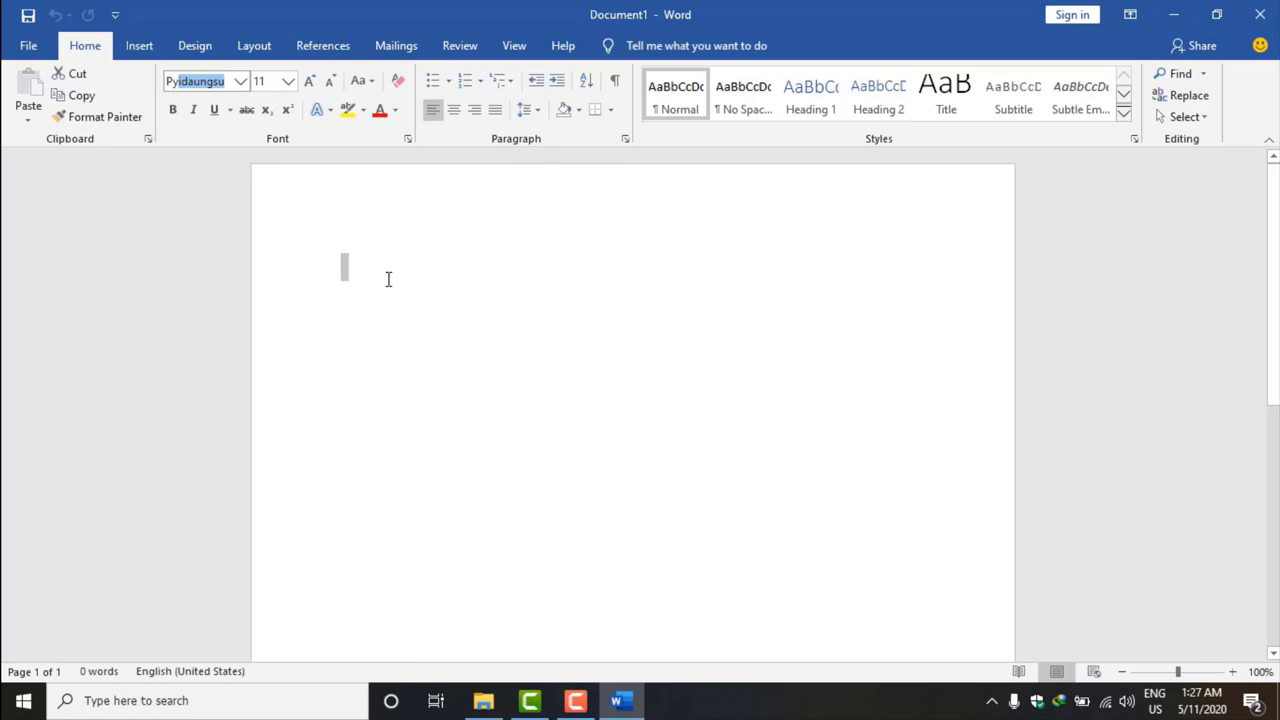
key(Return)
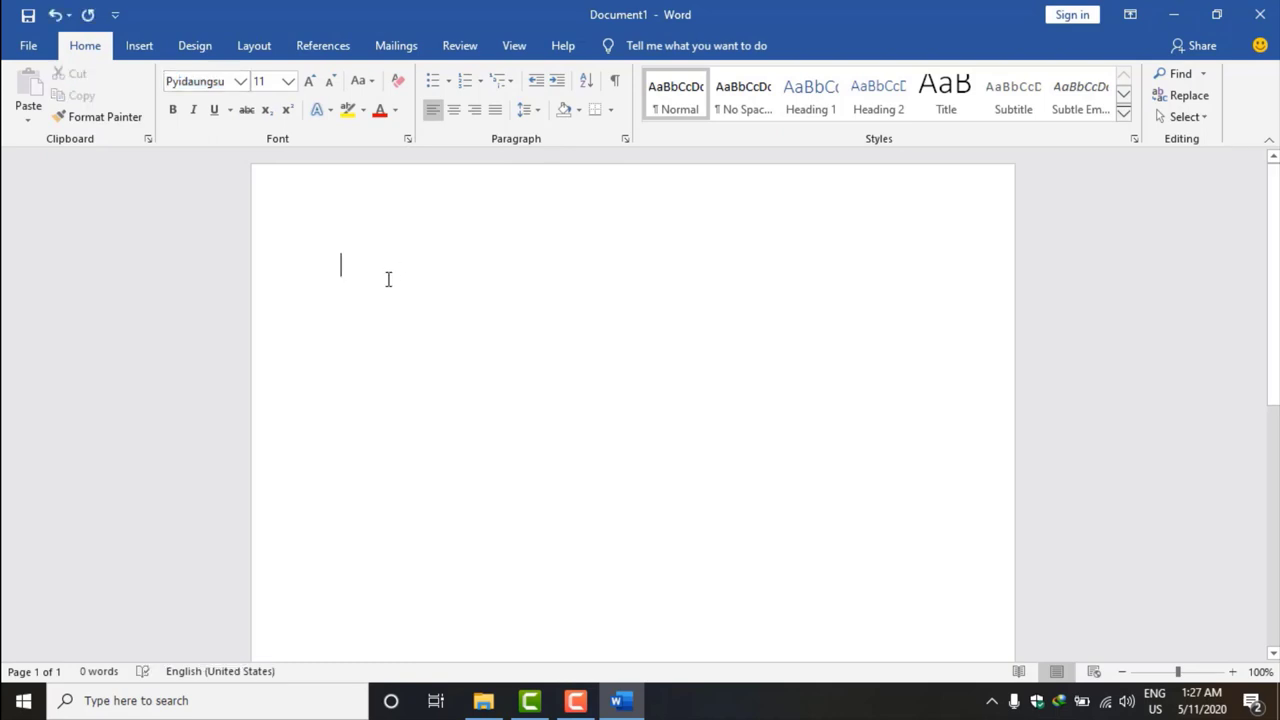
Open KeyMagic, activate the Pyidaungsu MM keyboard, and close its window to return to the document
click(991, 700)
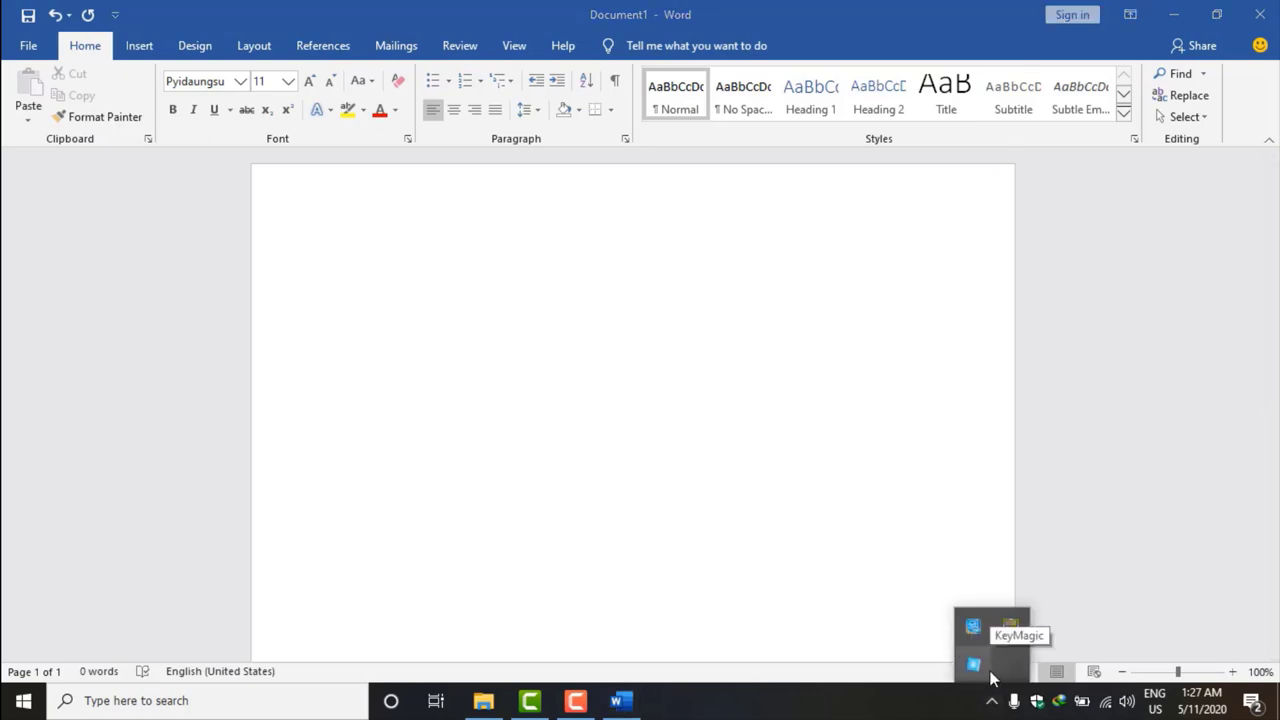
click(975, 665)
click(153, 134)
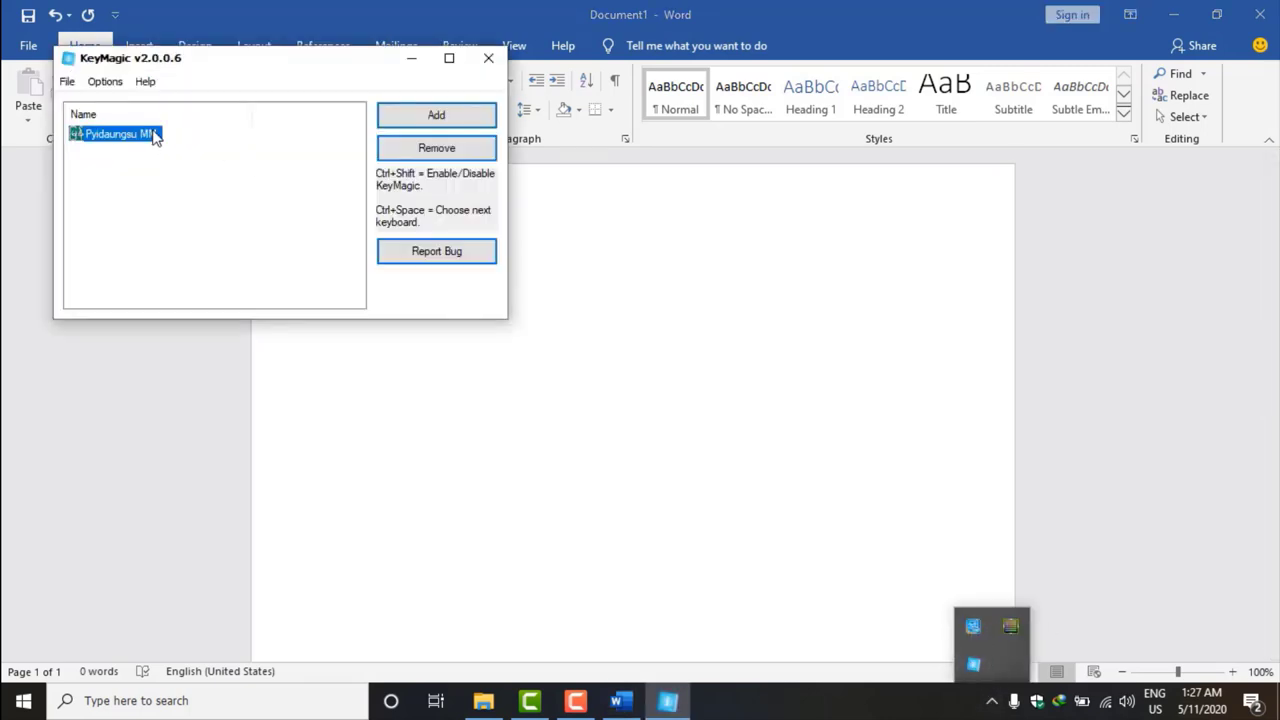
click(492, 56)
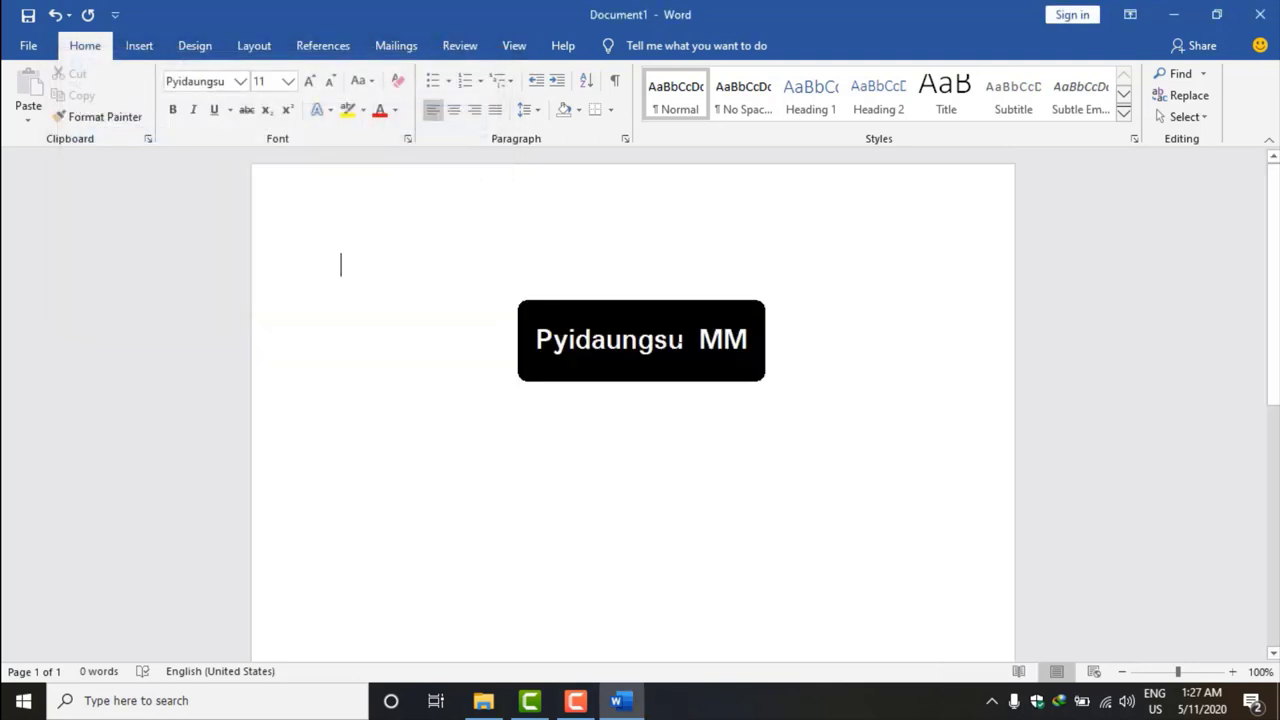
Enter the Burmese word မြို့ on the first line and start a new line
text(ဖြ)
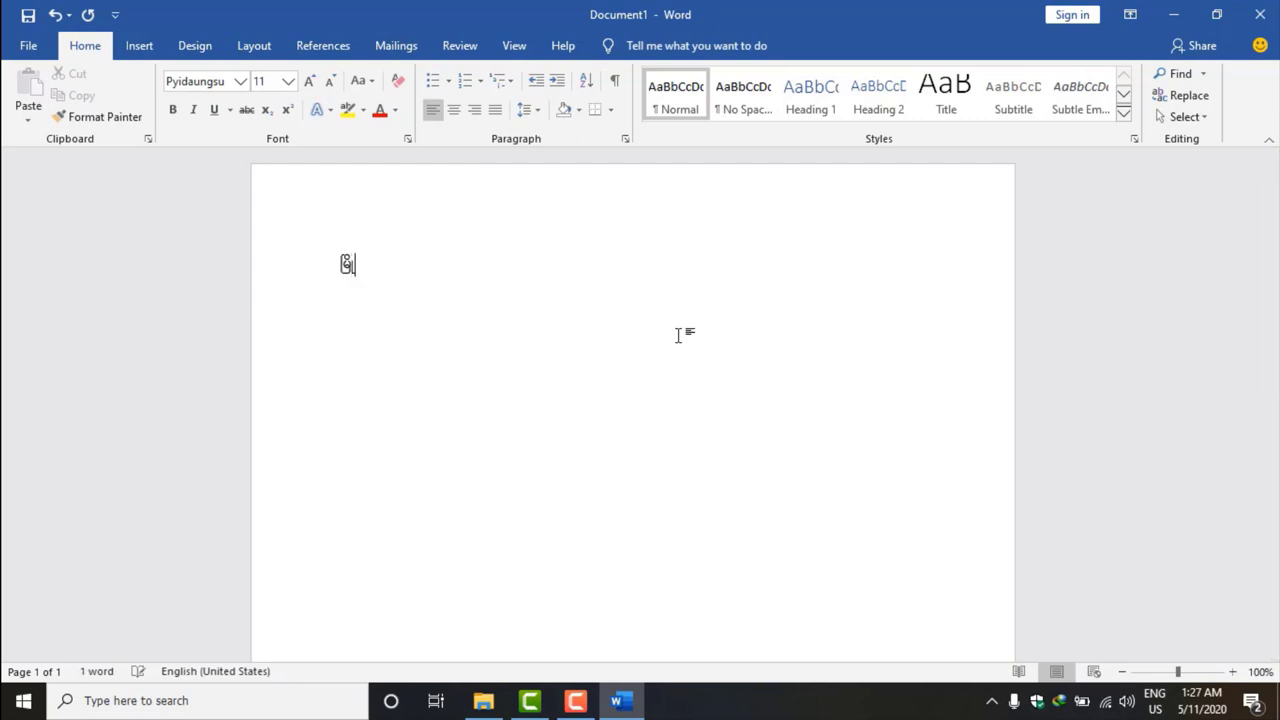
text(ပ)
key(BackSpace)
text(ဒ)
key(BackSpace)
text(ု)
key(Return)
Enter the stacked-consonant test words ပက္ကူ and စက္ကူ on separate lines, followed by blank lines
text(ပက)
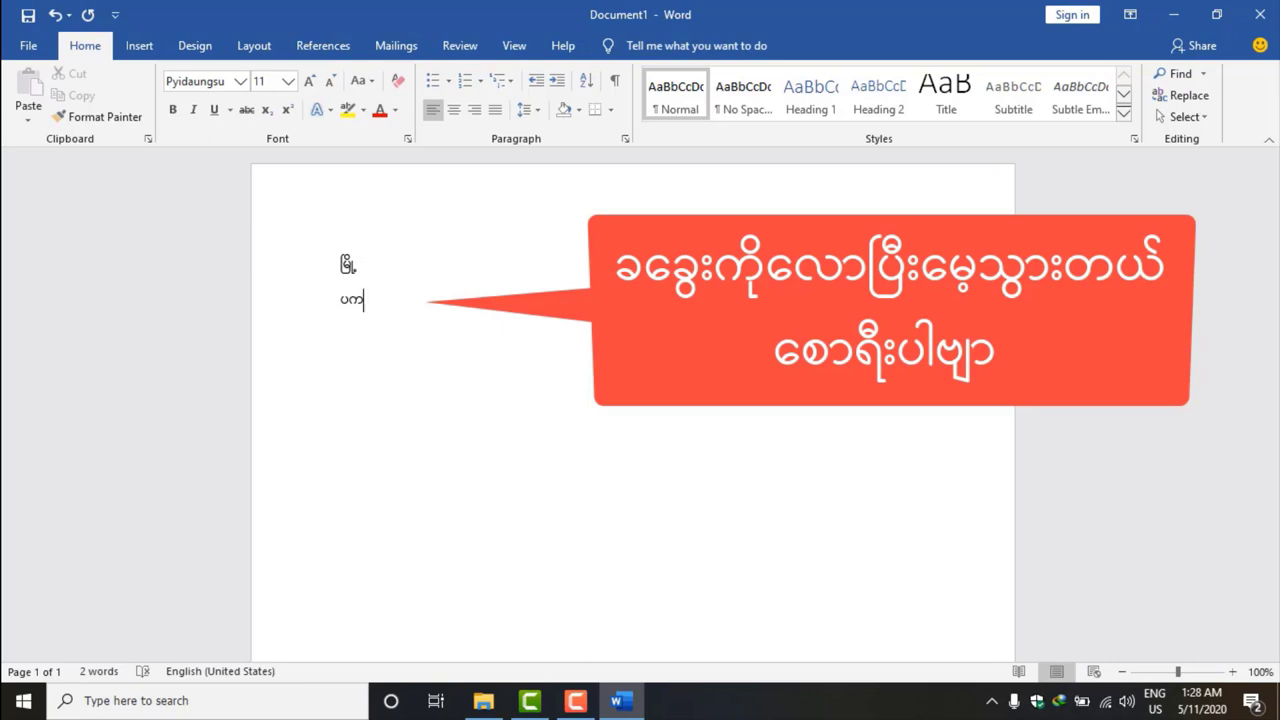
text(ု)
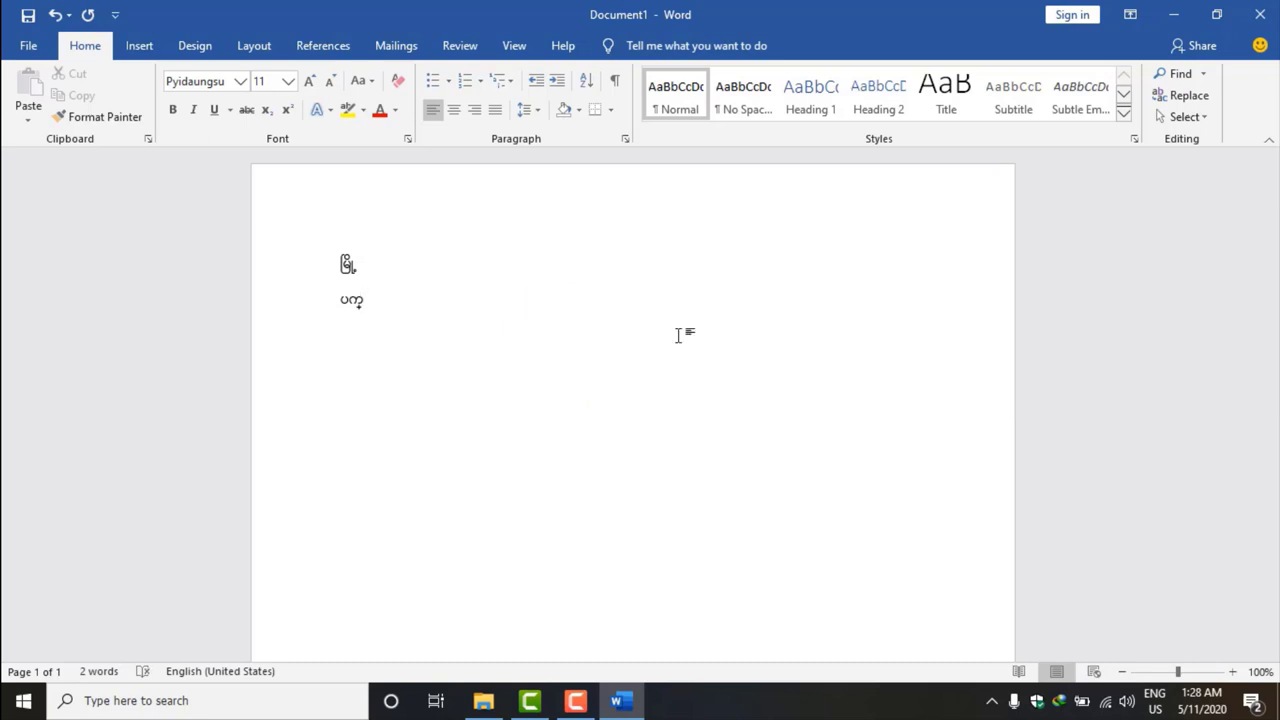
text(္ဂ)
key(Return)
text(စ)
text(က)
text(ု)
text(ကူ)
key(Return)
key(Return)
Change the font to Zawgyi-One for the new line and toggle the KeyMagic keyboard
click(237, 86)
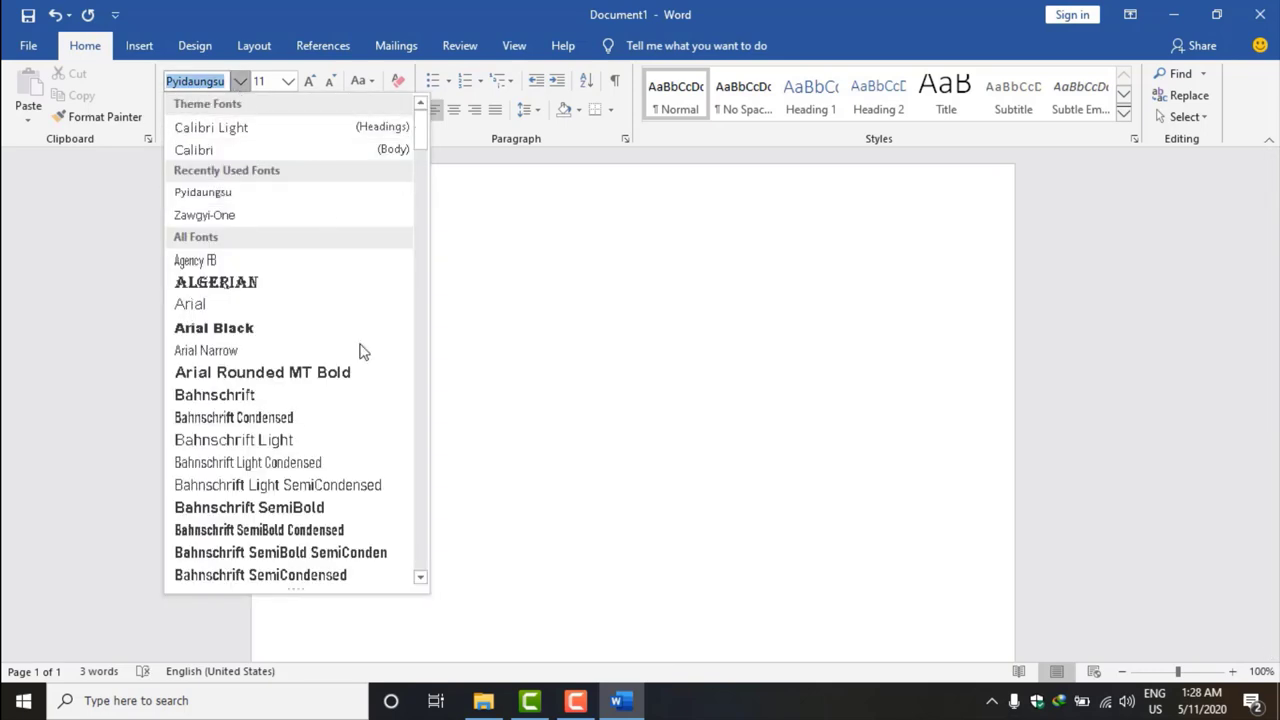
click(286, 215)
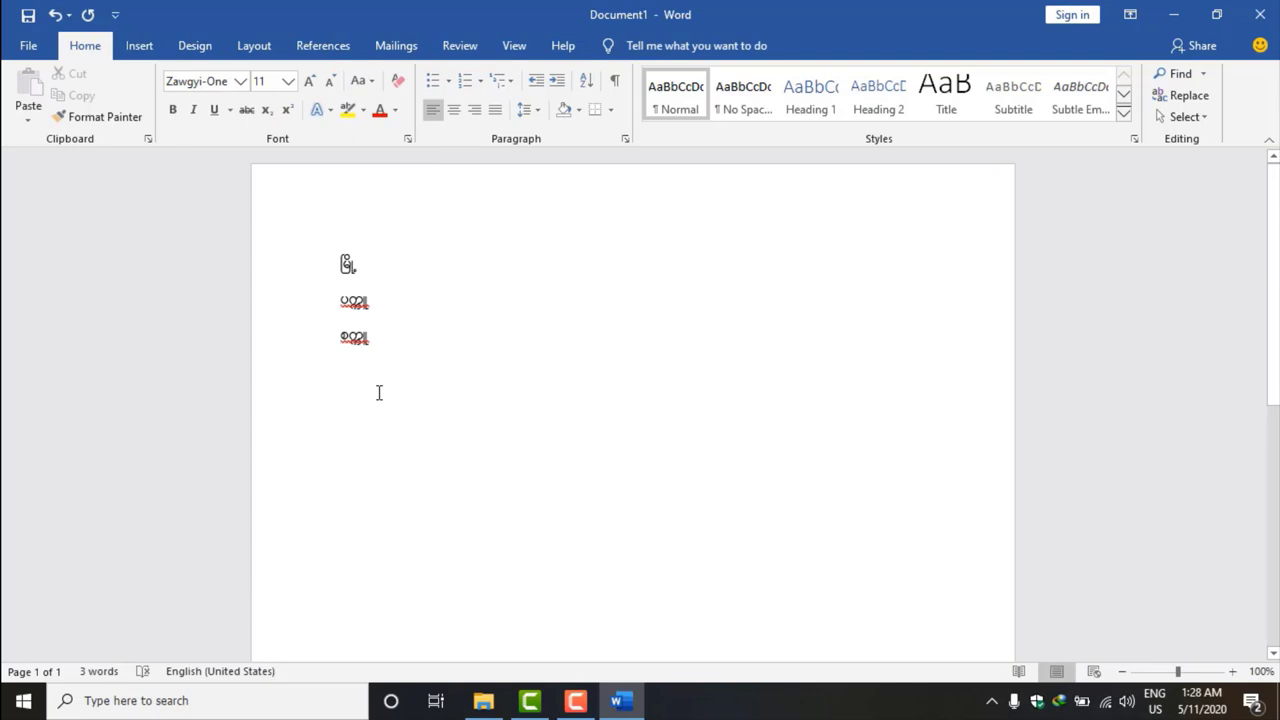
key(ctrl+shift)
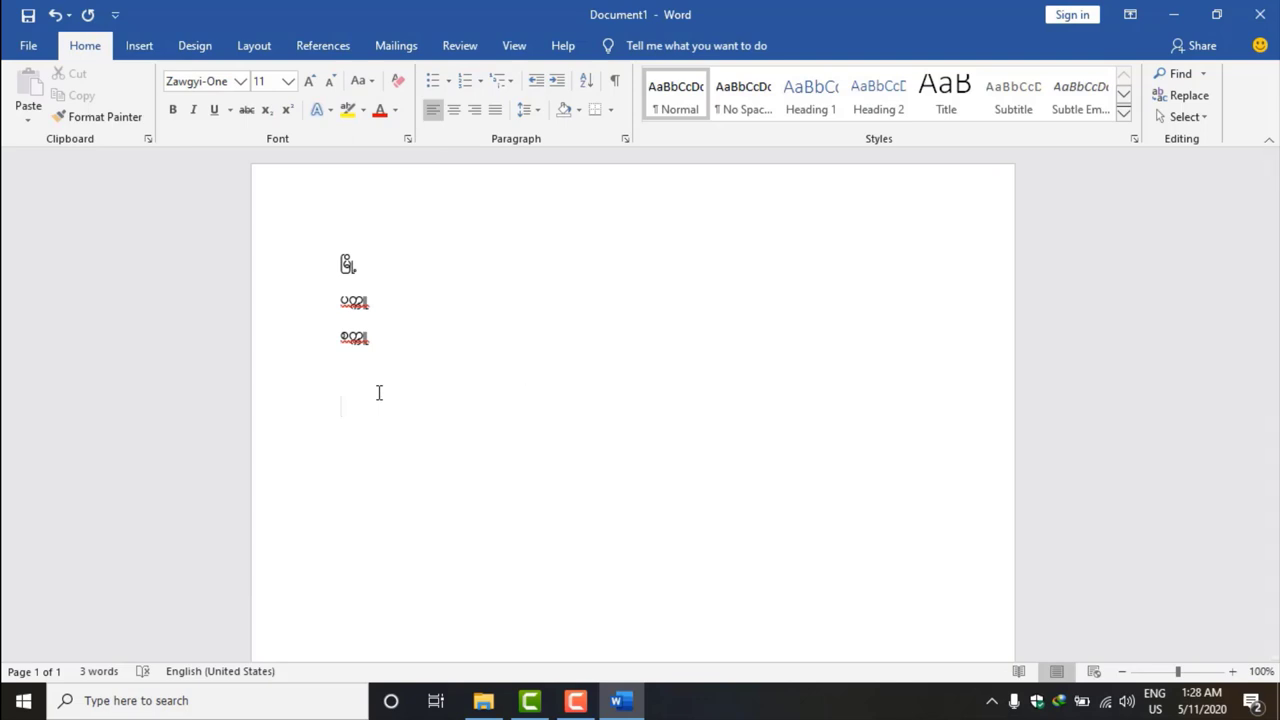